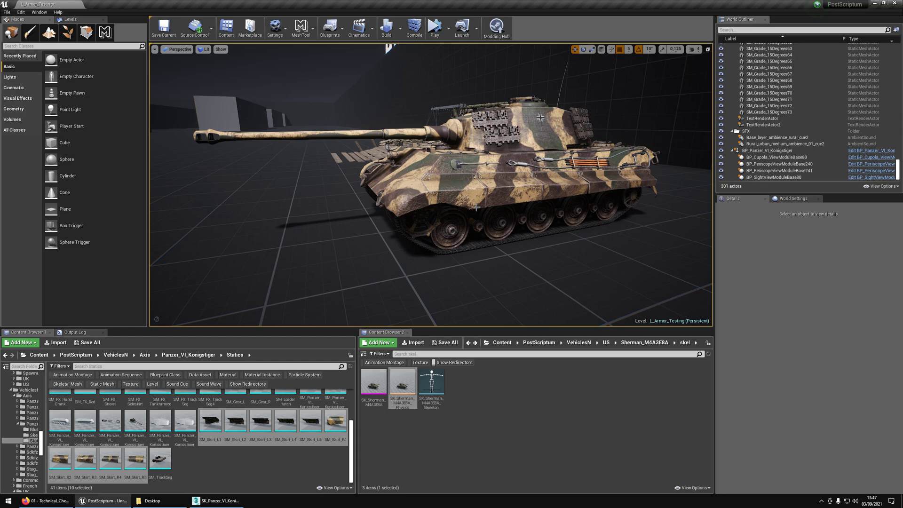
Select the skirt meshes SM_Skirt_L1 through SM_Skirt_R5 and inspect the tank's skirts and front in the level
left_click_drag(477, 208, 494, 173, "alt")
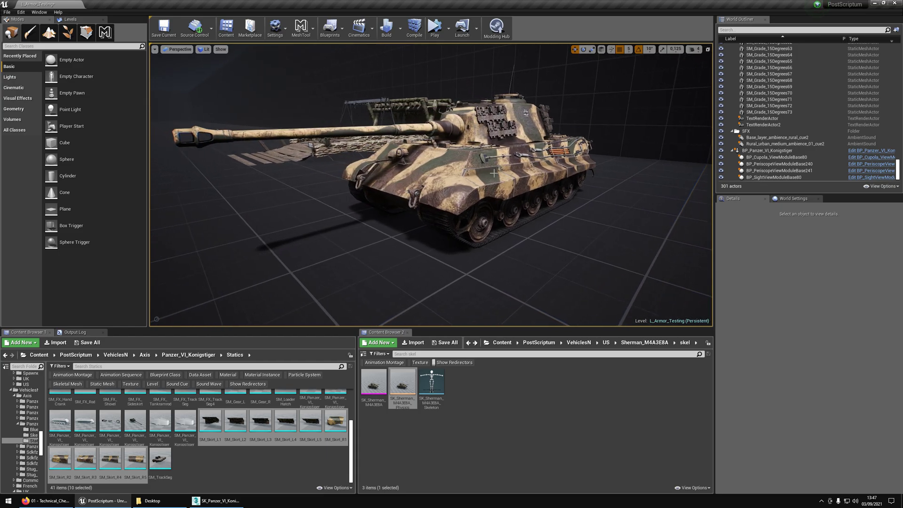
left_click(218, 431)
left_click(136, 462, "shift")
left_click_drag(420, 217, 357, 196, "alt")
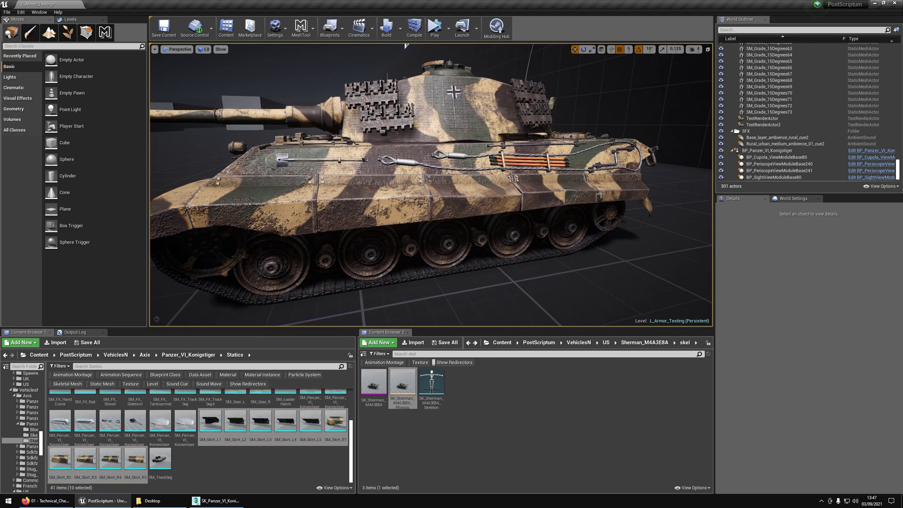
left_click_drag(600, 195, 662, 198, "alt")
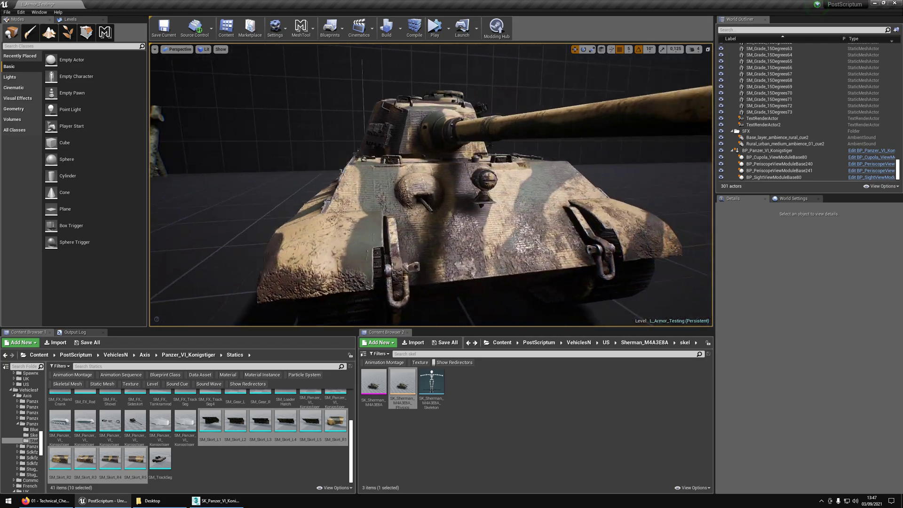
left_click_drag(525, 191, 499, 188, "alt")
Open the BP_Panzer_VI_Konigstiger blueprint from the tank in the level and maximize its editor window
right_click(508, 146)
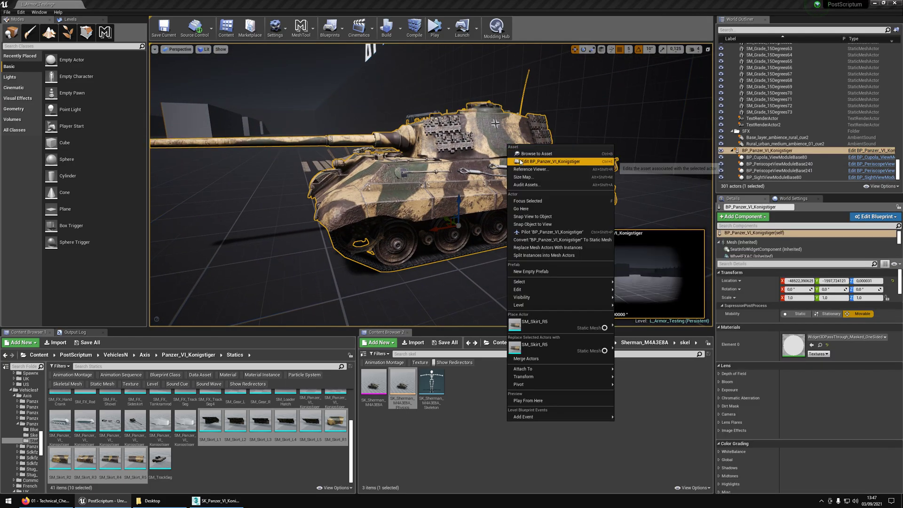
left_click(521, 162)
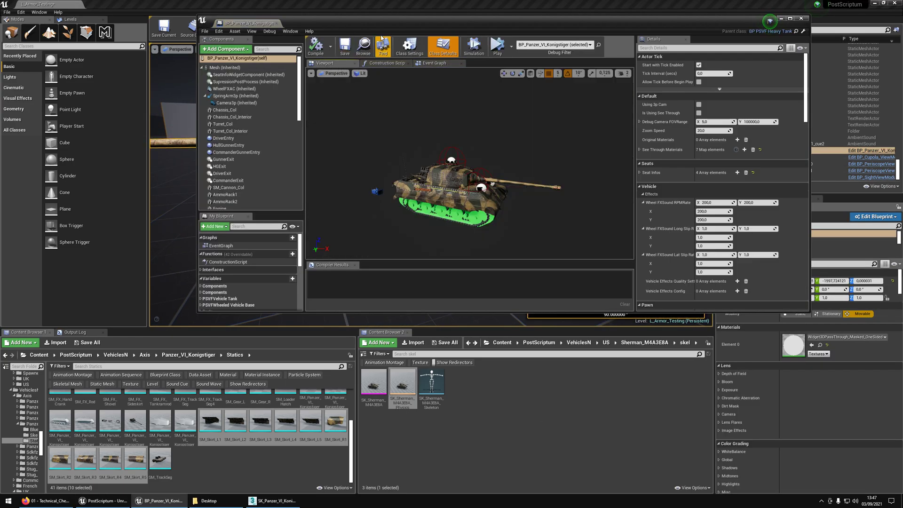
left_click_drag(382, 24, 384, 0)
Select both green track debug meshes, filter their properties by "render", and turn off Visible
right_click_drag(399, 190, 358, 231)
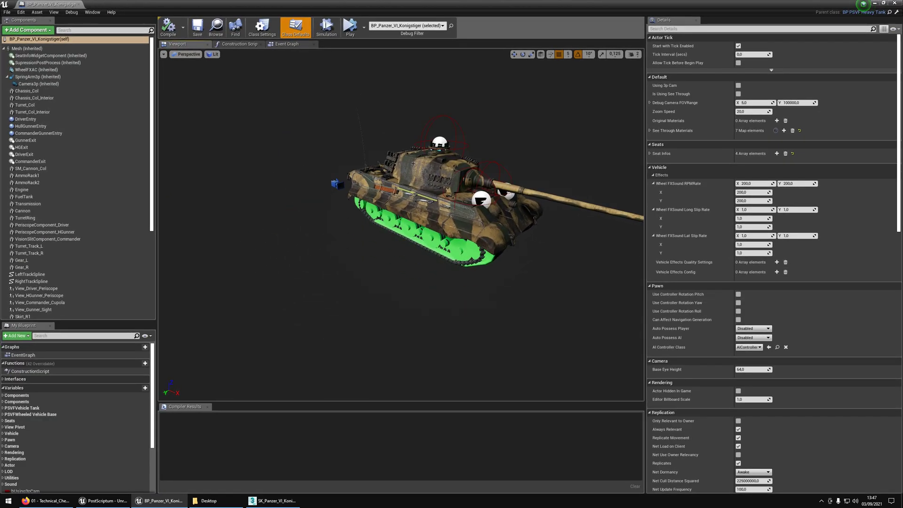
right_click_drag(428, 218, 330, 202)
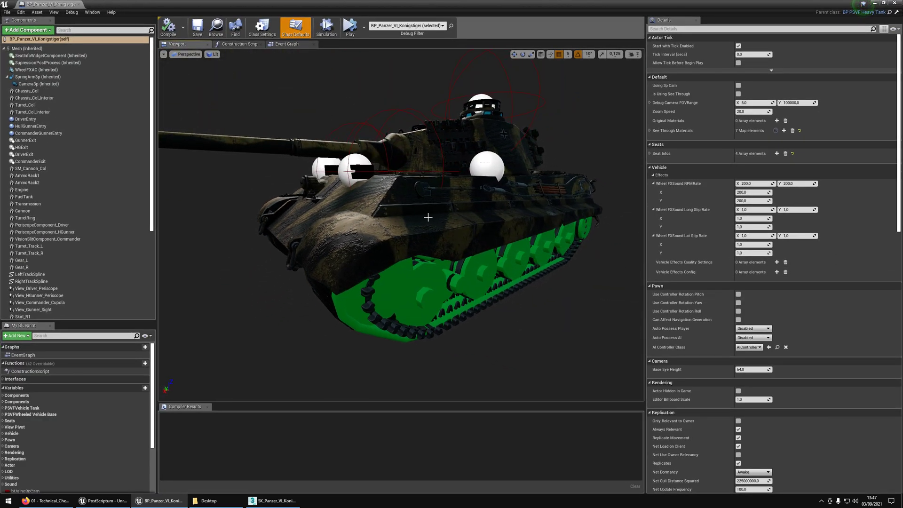
left_click(420, 289)
right_click_drag(420, 288, 527, 282)
left_click(483, 276, "ctrl")
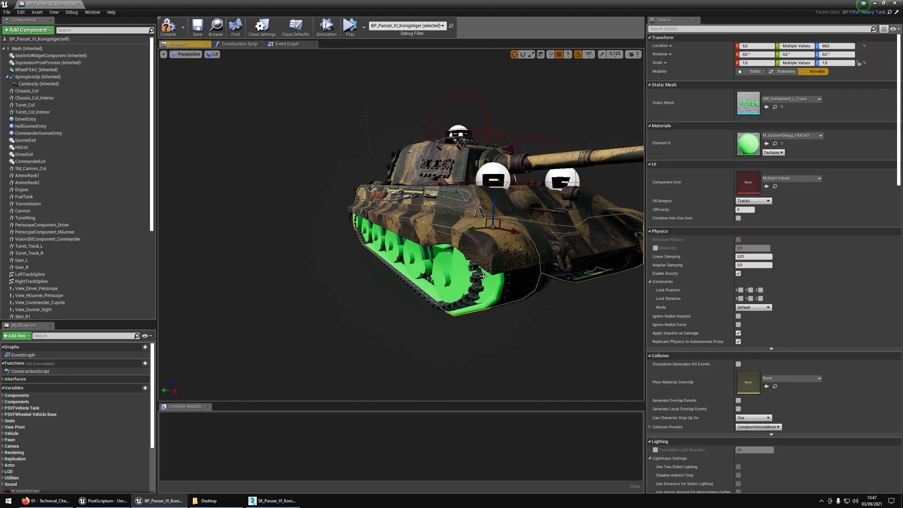
left_click_drag(483, 276, 499, 264)
left_click(691, 29)
type("ren")
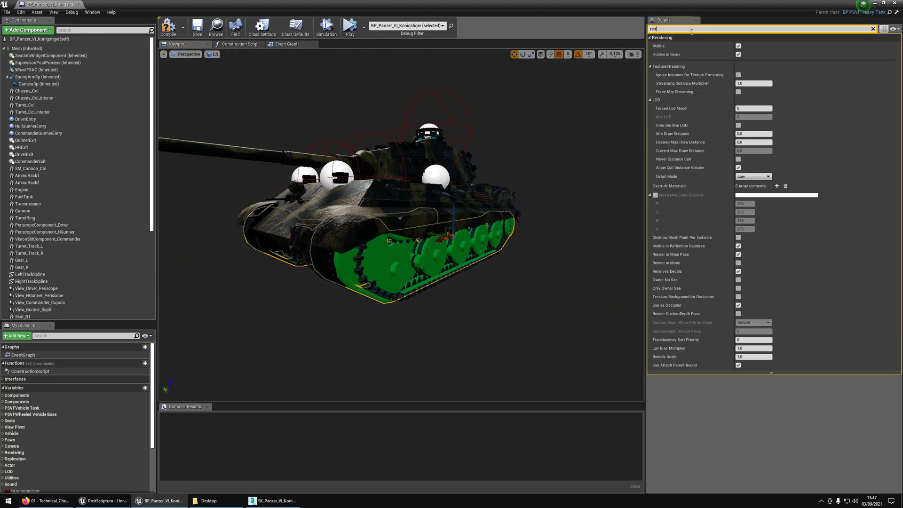
type("der")
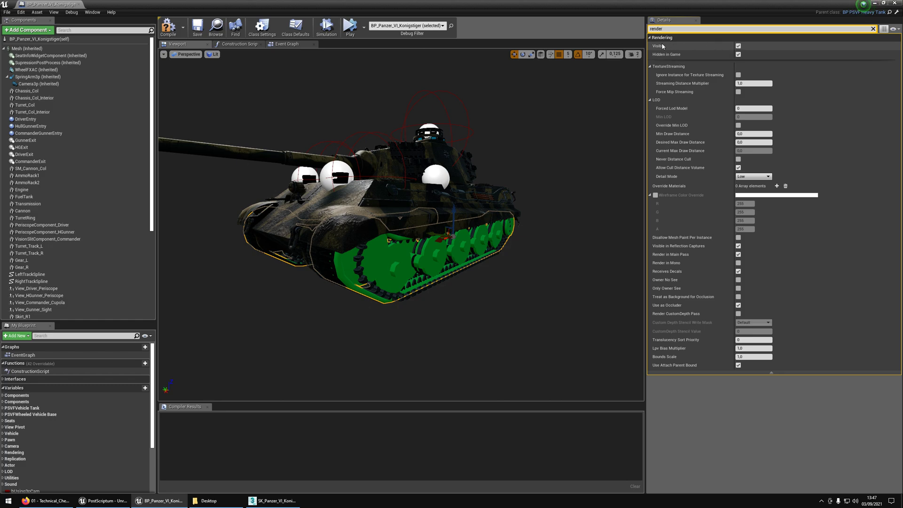
left_click(738, 47)
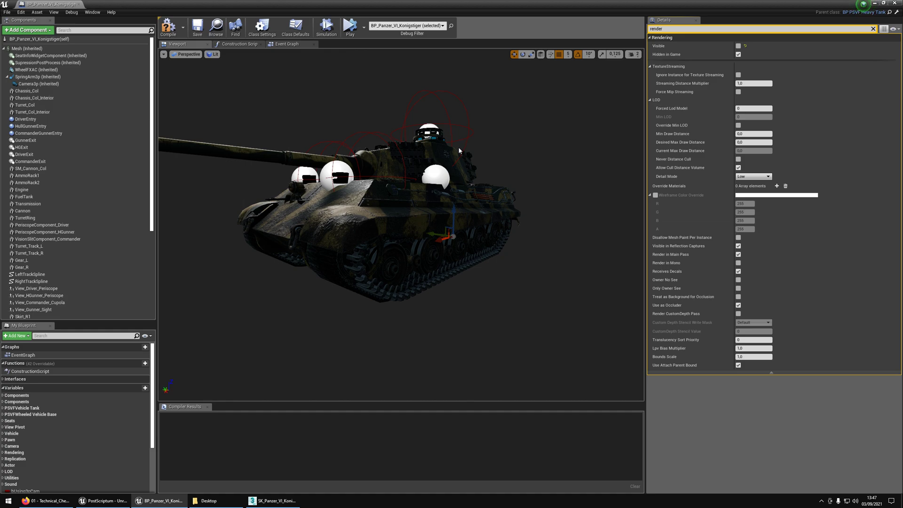
Select the side skirt components on both sides of the tank and turn off Visible
right_click_drag(363, 298, 361, 286)
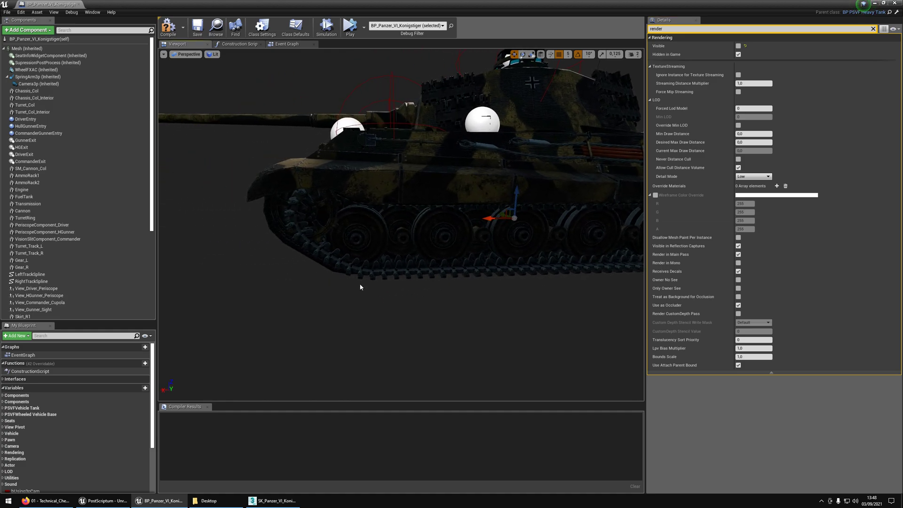
left_click(387, 182)
left_click(444, 182, "ctrl")
right_click_drag(482, 179, 503, 184)
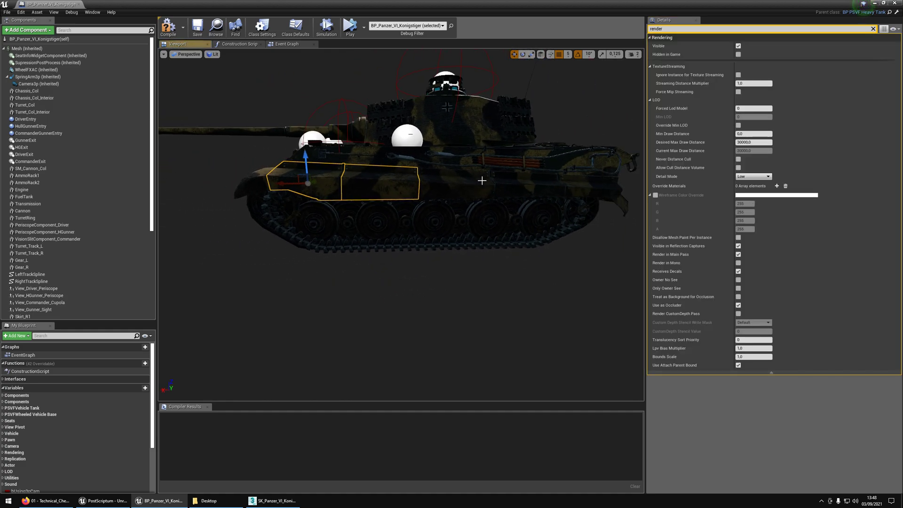
left_click(451, 183, "ctrl")
left_click(522, 192, "ctrl")
left_click(581, 193, "ctrl")
right_click_drag(581, 193, 466, 235)
left_click(466, 238, "ctrl")
left_click(513, 225, "ctrl")
left_click(537, 214, "ctrl")
left_click(556, 205, "ctrl")
left_click(575, 196, "ctrl")
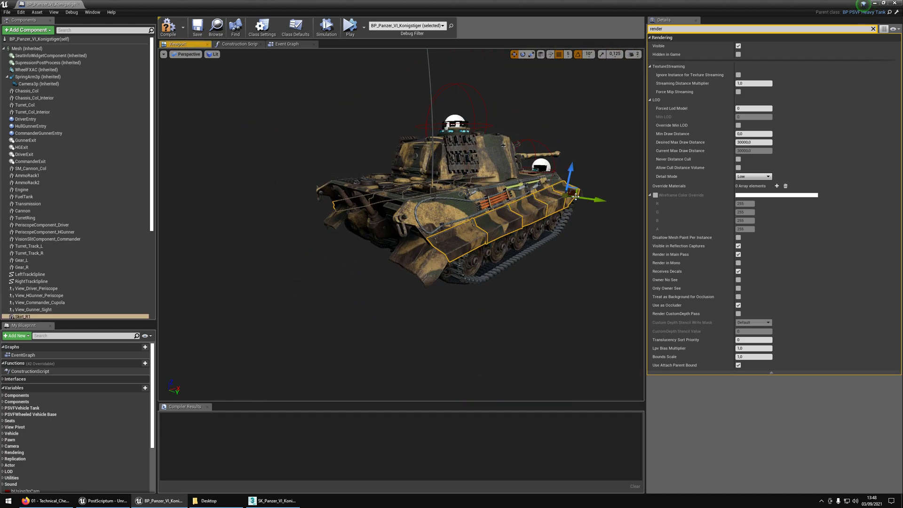
left_click(739, 46)
Check the skirt selection in the component list, and delete the RightTrackSpline component
mouse_move(568, 221)
right_mouse_down()
mouse_move(517, 221)
mouse_move(546, 212)
mouse_move(568, 221)
right_mouse_up()
scroll(74, 204, "down", 5)
left_click(74, 204, "shift")
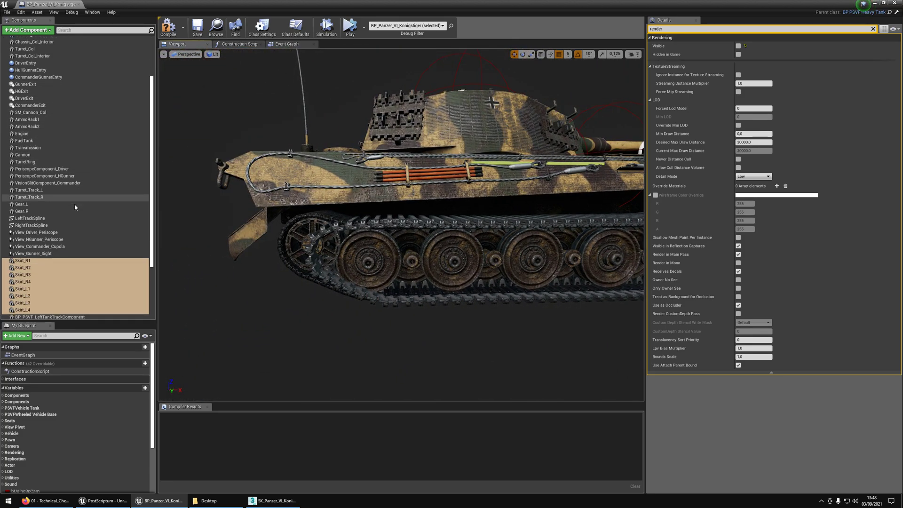
scroll(72, 226, "down", 2)
left_click(72, 241, "ctrl")
left_click(71, 248, "ctrl")
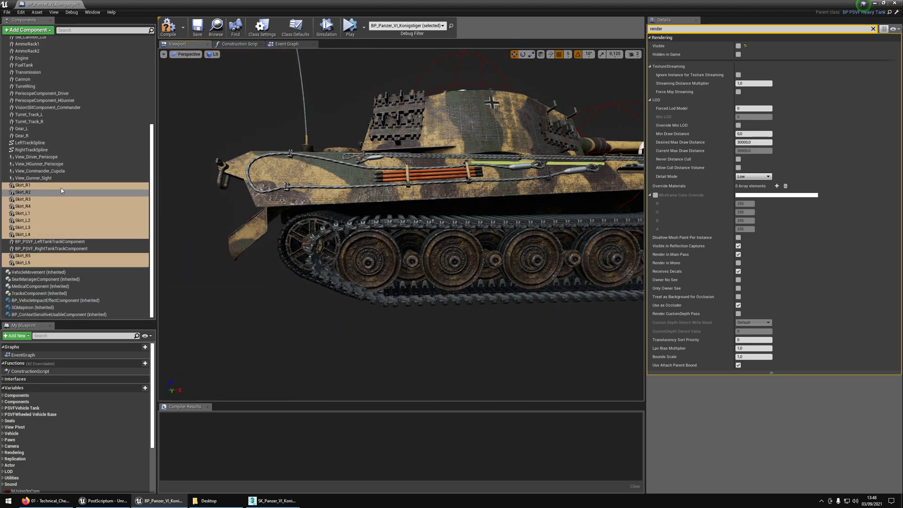
left_click(31, 150)
scroll(32, 151, "up", 1)
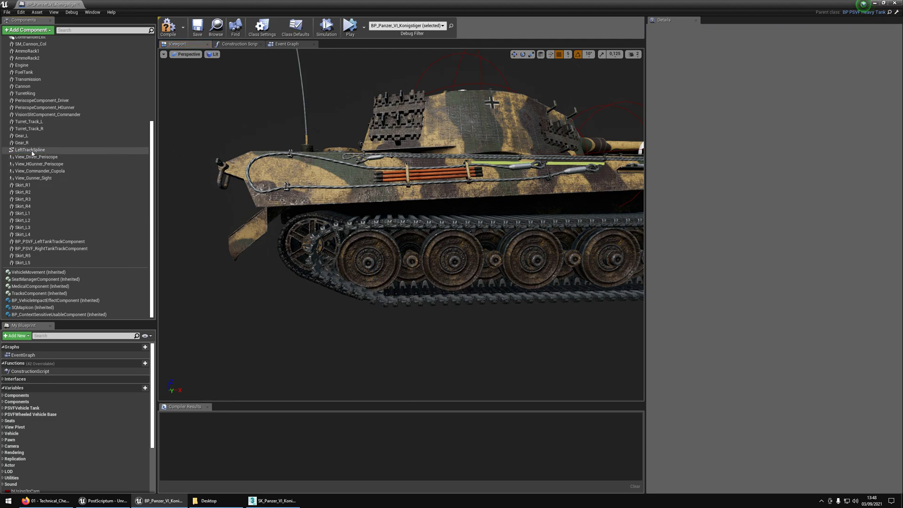
Select the LeftTrackSpline component and examine its points around the whole left track
double_click(31, 150)
right_click_drag(401, 225, 350, 241)
scroll(366, 216, "up", 5)
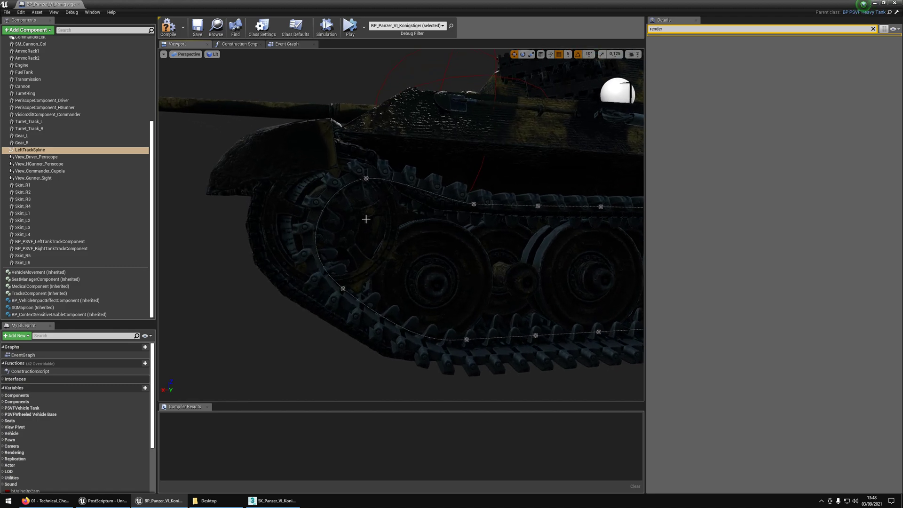
right_click_drag(351, 283, 354, 295)
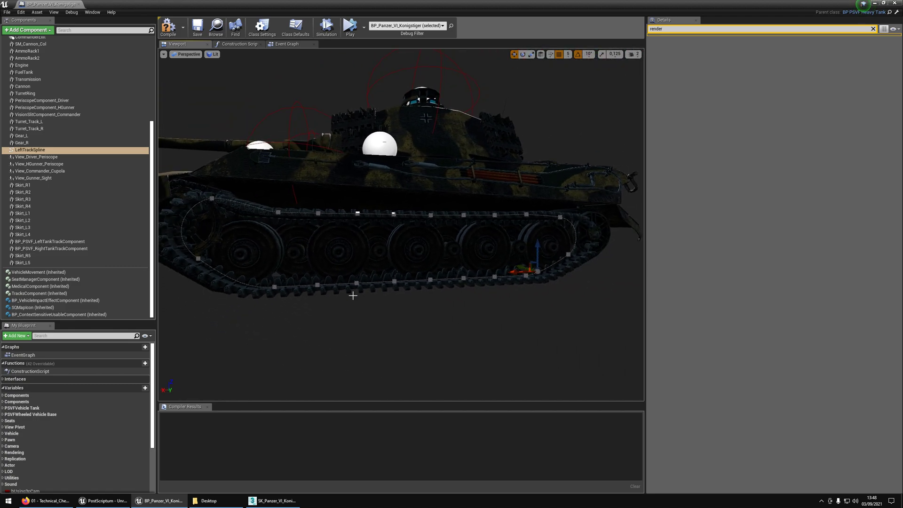
right_click_drag(510, 286, 509, 279)
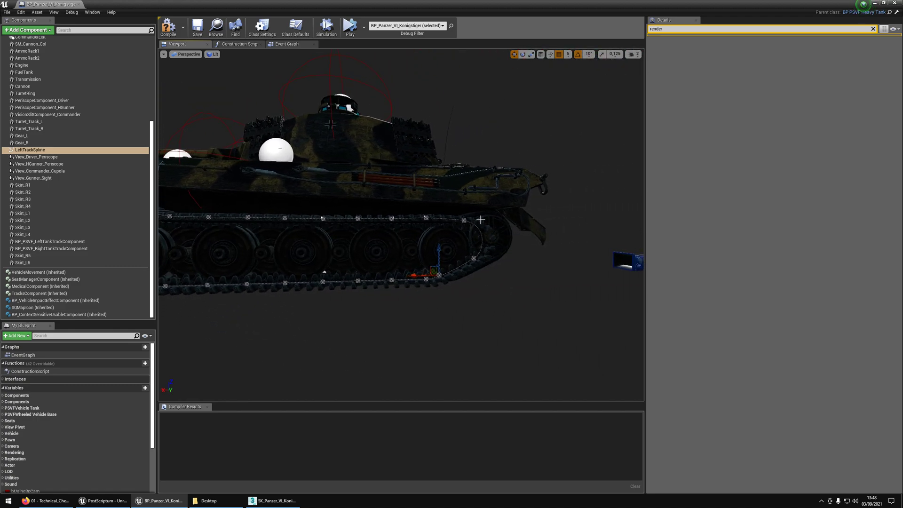
mouse_move(479, 221)
right_mouse_down()
mouse_move(468, 220)
mouse_move(476, 229)
mouse_move(479, 221)
right_mouse_up()
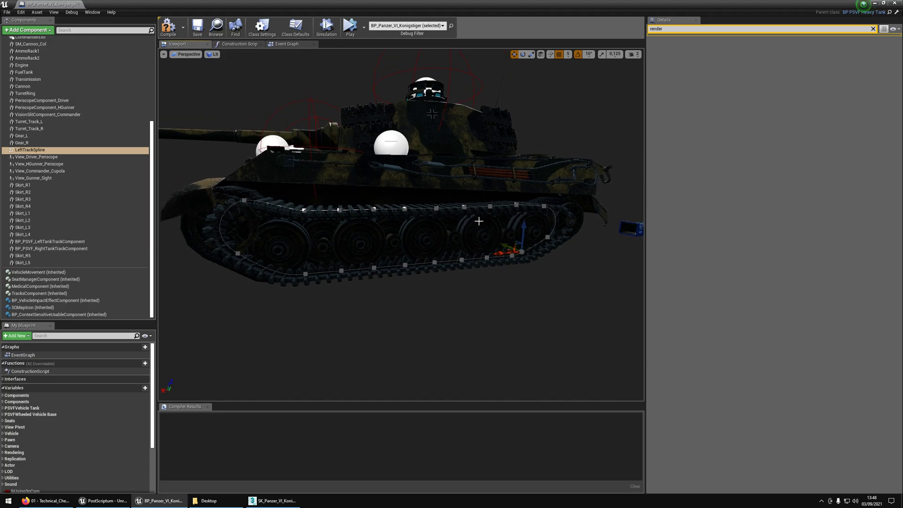
Capture the screen area around the tank and mark red crosses along the lower run of the left track
key("Print")
left_click_drag(127, 72, 659, 331)
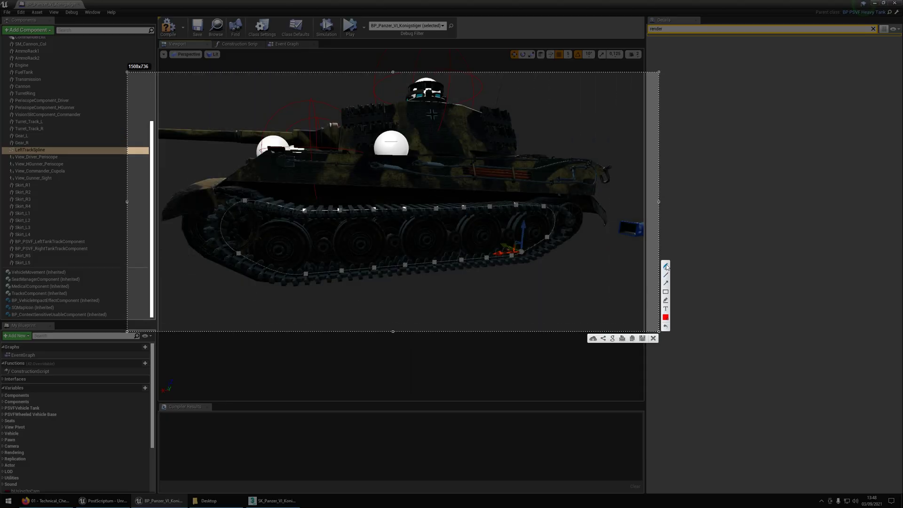
left_click_drag(512, 250, 508, 248)
left_click_drag(273, 269, 284, 281)
left_click_drag(284, 268, 271, 282)
left_click_drag(328, 262, 314, 274)
mouse_move(317, 265)
left_mouse_down()
mouse_move(325, 273)
mouse_move(366, 270)
left_mouse_up()
left_click_drag(423, 258, 426, 265)
left_click_drag(501, 248, 496, 255)
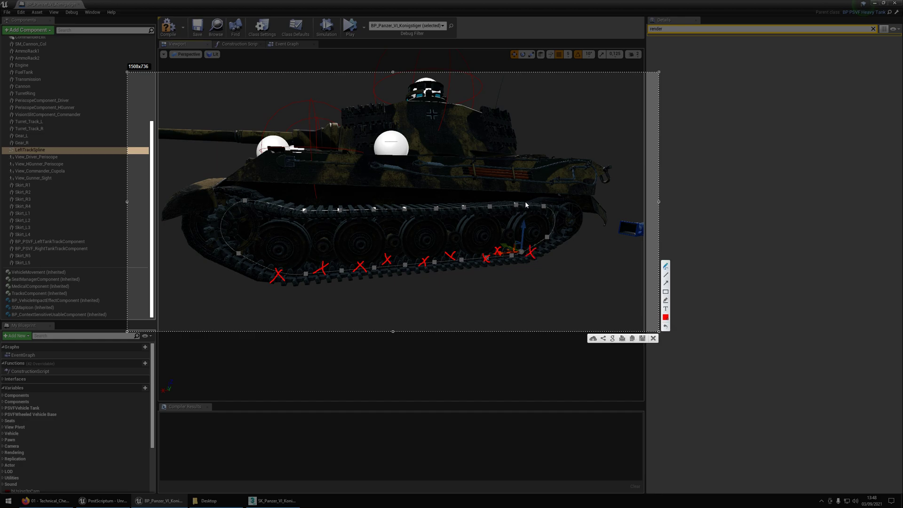
Sketch a rear cross with an upward arrow and a freehand curve illustrating the track path around the rear wheel
left_click_drag(527, 203, 530, 224)
mouse_move(527, 226)
left_mouse_down()
mouse_move(534, 228)
mouse_move(510, 205)
left_mouse_up()
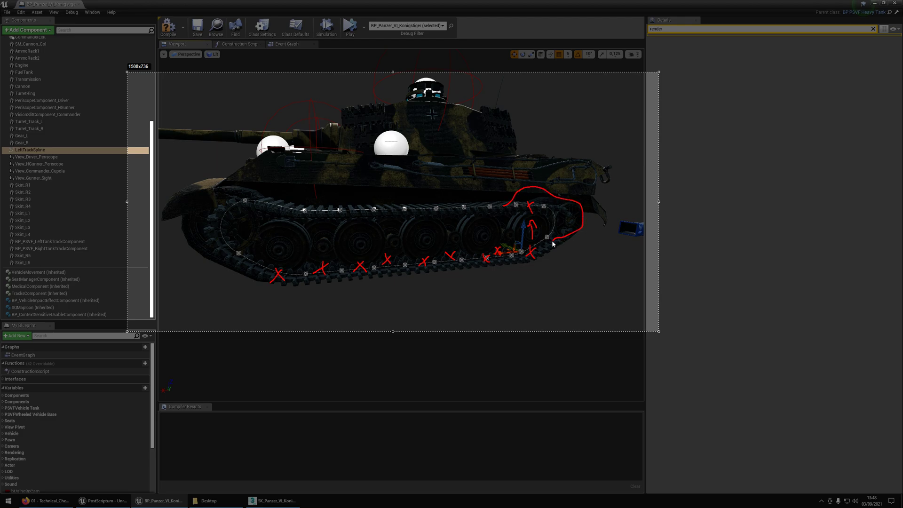
left_click_drag(451, 260, 452, 259)
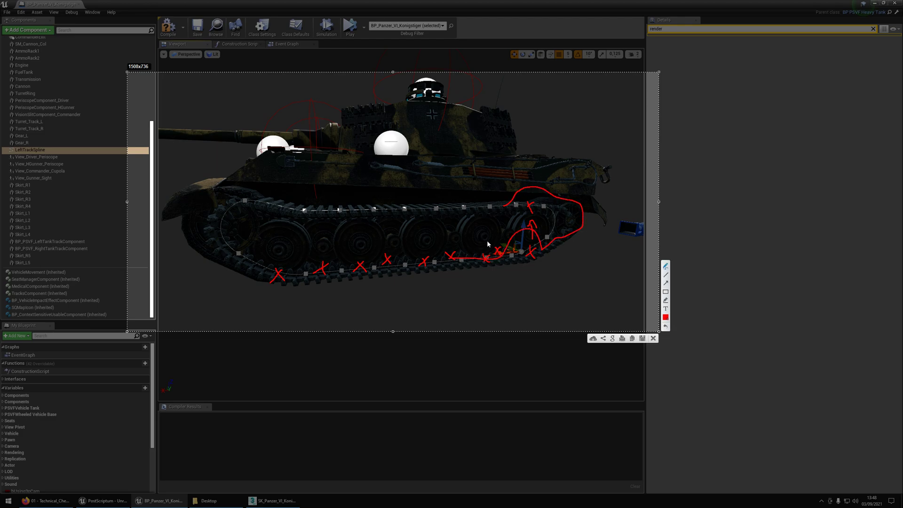
Undo the upward arrow and curve, draw a downward arrow instead, and sketch then remove an alternative rear track curve
key("ctrl+z")
key("ctrl+z")
left_click_drag(532, 223, 531, 236)
mouse_move(528, 232)
left_mouse_down()
mouse_move(536, 230)
mouse_move(519, 210)
left_mouse_up()
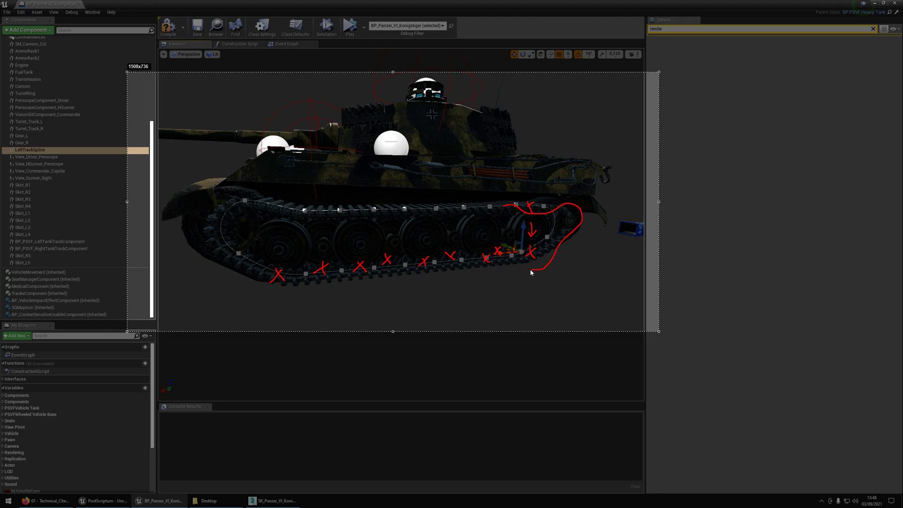
left_click_drag(487, 260, 439, 259)
key("ctrl+z")
key("ctrl+z")
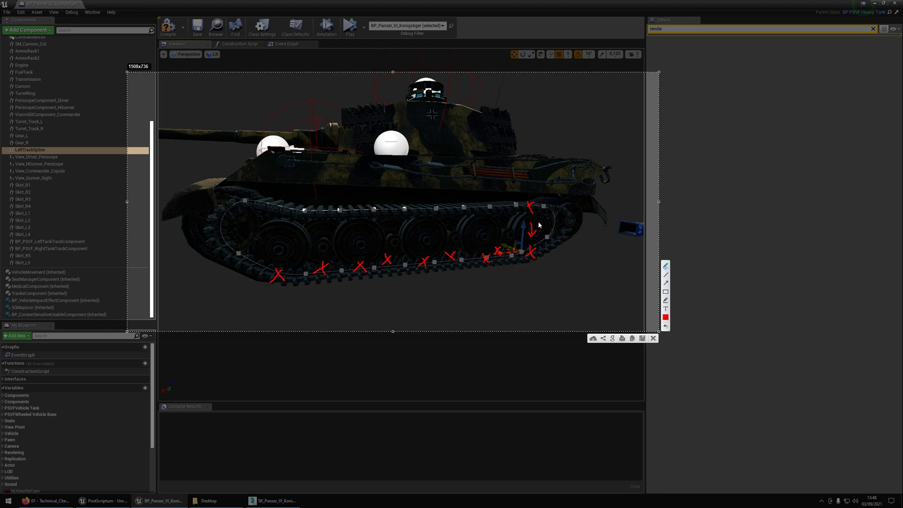
Mark red crosses along the upper run of the track, and discard the annotated screen capture
left_click_drag(496, 200, 504, 210)
left_click_drag(505, 200, 482, 212)
left_click_drag(480, 204, 413, 213)
mouse_move(379, 203)
left_mouse_down()
mouse_move(388, 213)
mouse_move(379, 212)
left_mouse_up()
left_click_drag(324, 203, 331, 215)
key("Escape")
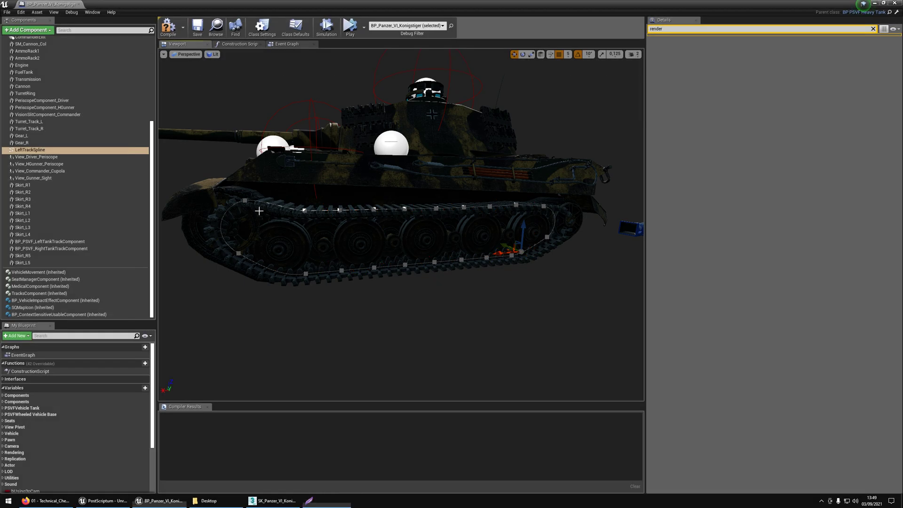
Switch the blueprint viewport to the orthographic Back view and frame the left track spline
right_click_drag(358, 243, 249, 79)
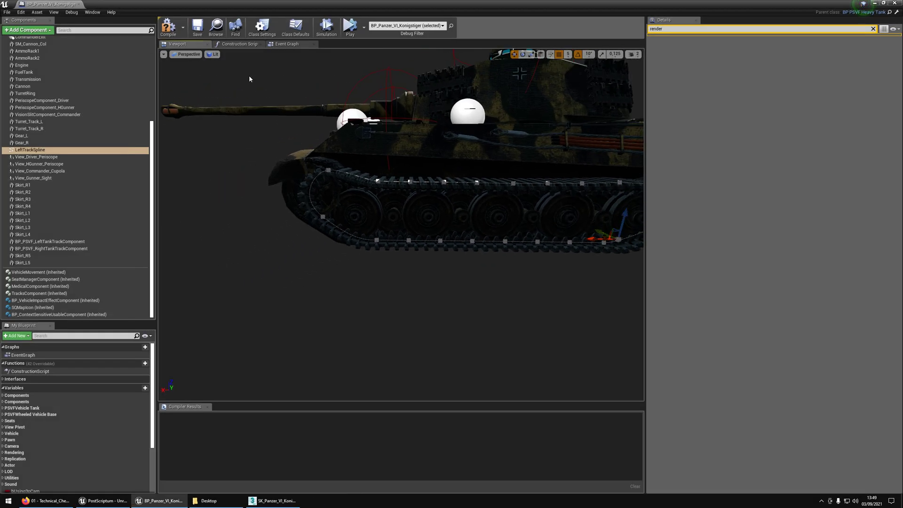
left_click(187, 54)
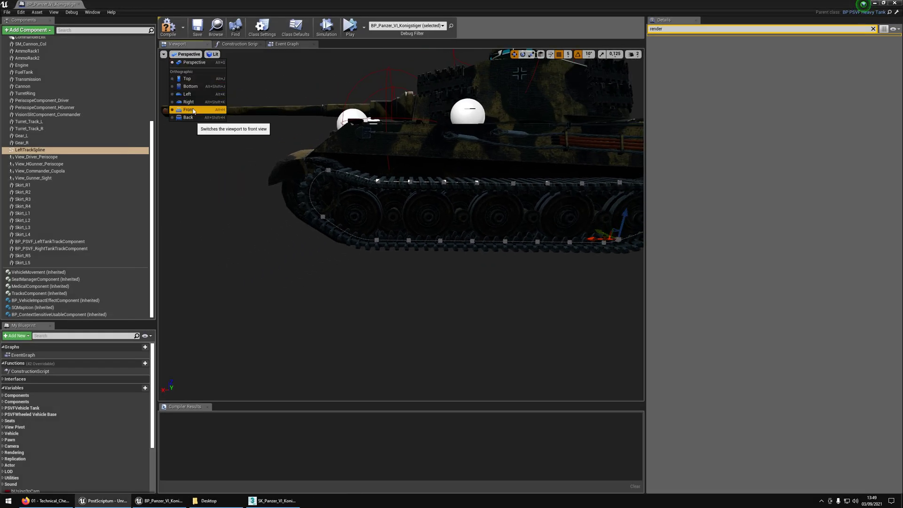
left_click(188, 117)
scroll(332, 199, "up", 8)
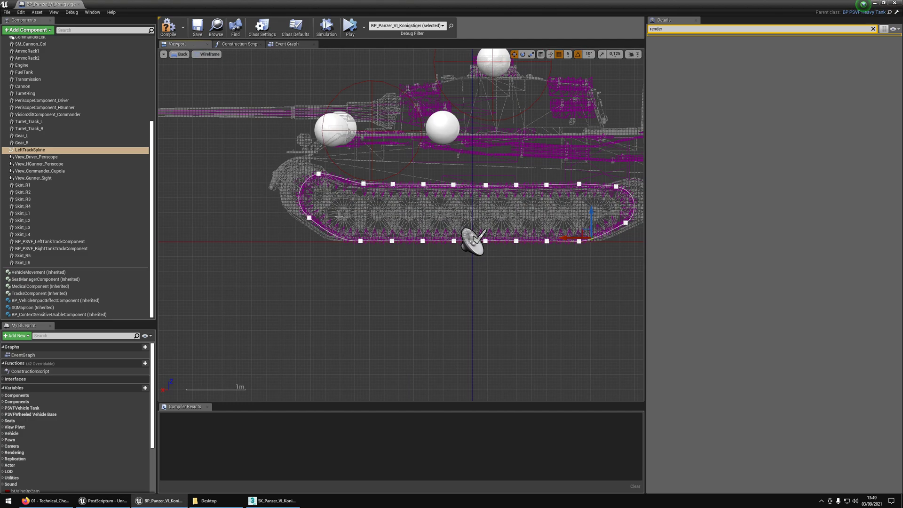
Move the lower front point of the left track spline forward and upward, outward from the front sprocket
left_click(325, 155)
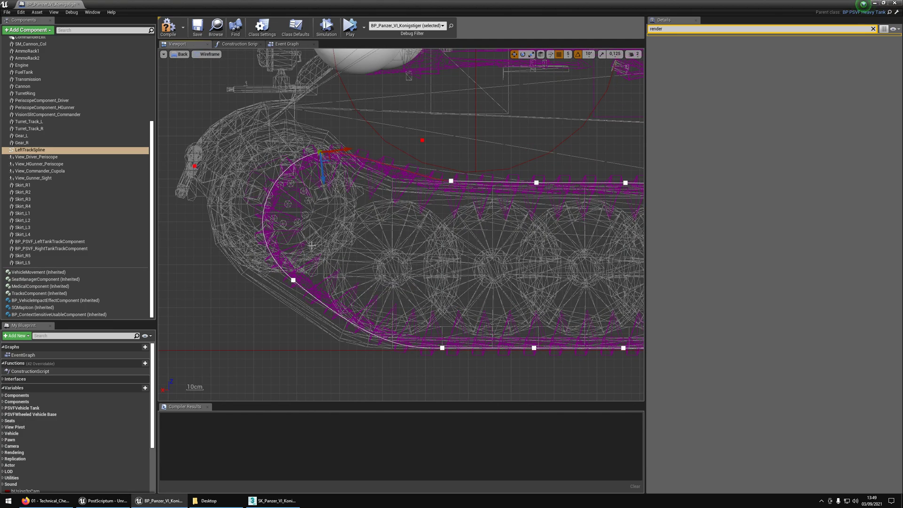
right_click_drag(311, 244, 337, 221)
left_click(328, 229)
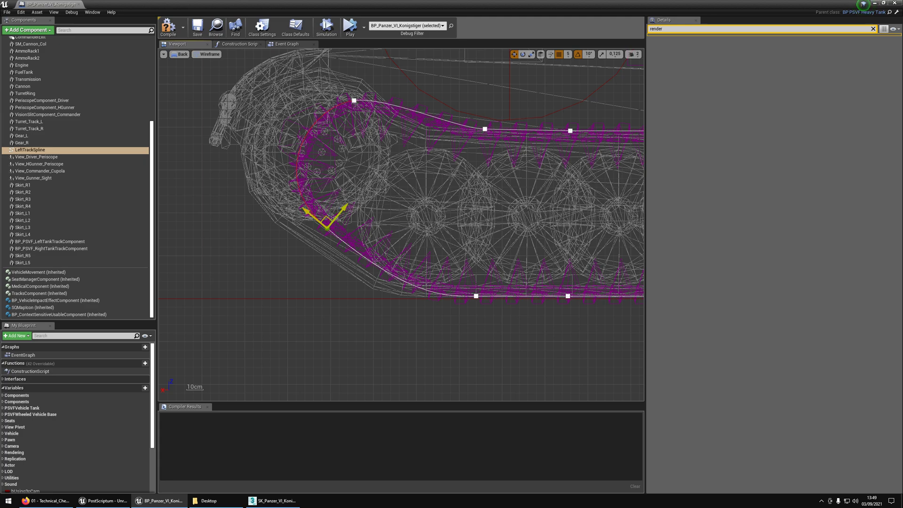
left_click_drag(325, 216, 284, 196)
Change the viewport shading to Unlit to show the front sprocket and track textures behind the spline
left_click(207, 55)
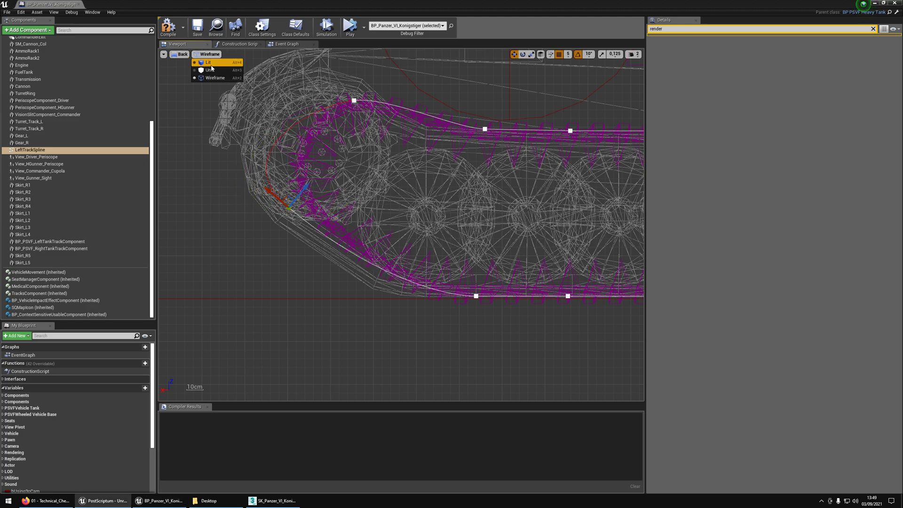
left_click(206, 71)
right_click_drag(273, 161, 310, 175)
scroll(333, 200, "up", 1)
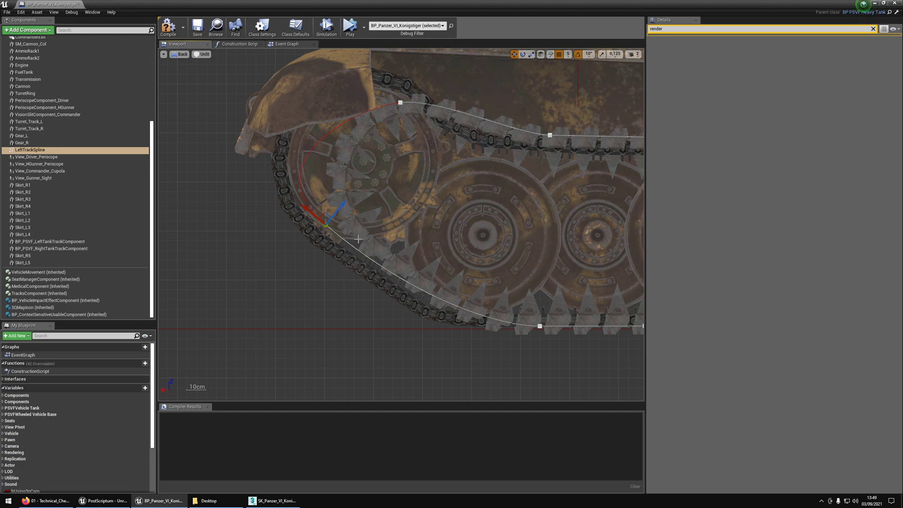
Move the lower front point of the left track spline outward onto the chain below the sprocket, and turn off grid snapping
scroll(376, 122, "down", 6)
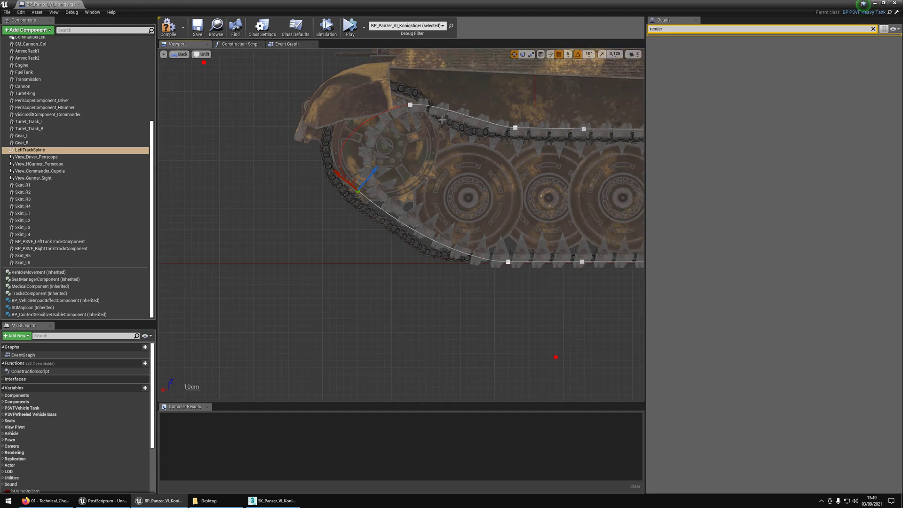
right_click_drag(303, 154, 444, 262)
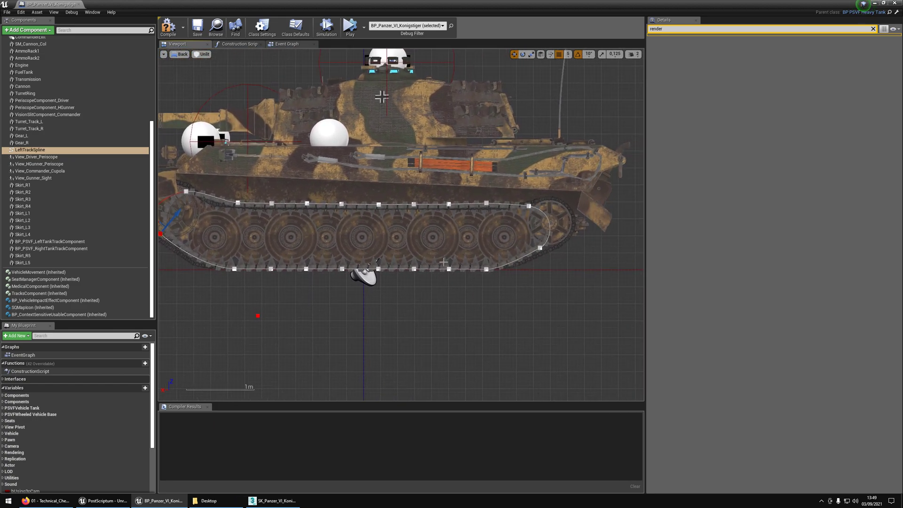
right_click_drag(288, 236, 520, 233)
scroll(398, 234, "up", 9)
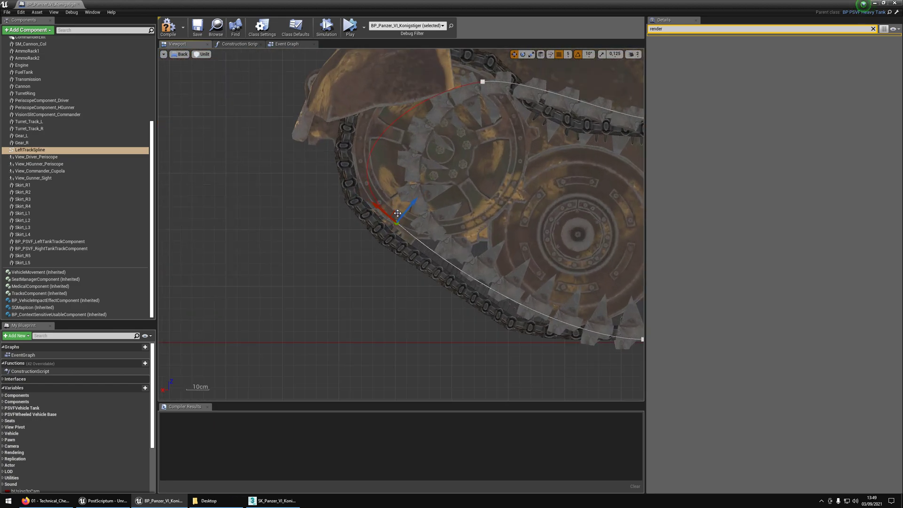
left_click_drag(397, 214, 387, 213)
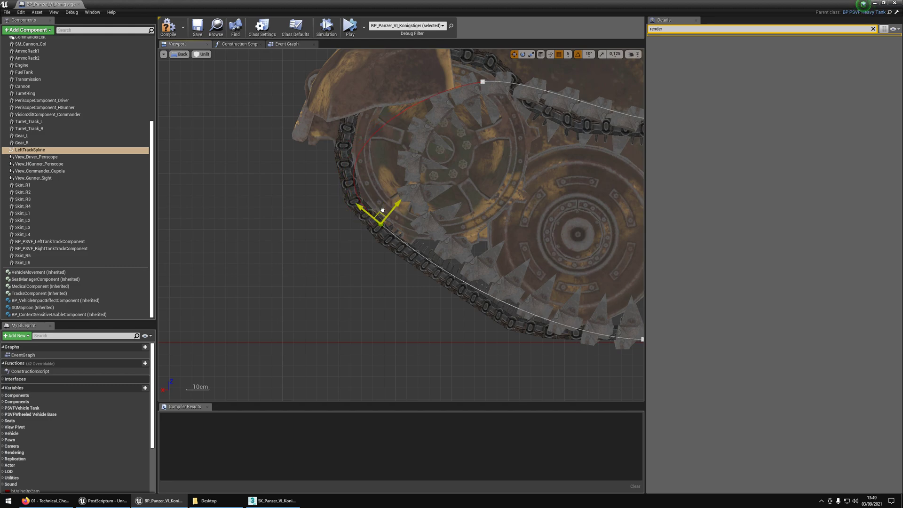
left_click(559, 54)
Move and rotate the upper front spline point to follow the chain above the sprocket, and turn off rotation snapping
right_click_drag(509, 102, 503, 188)
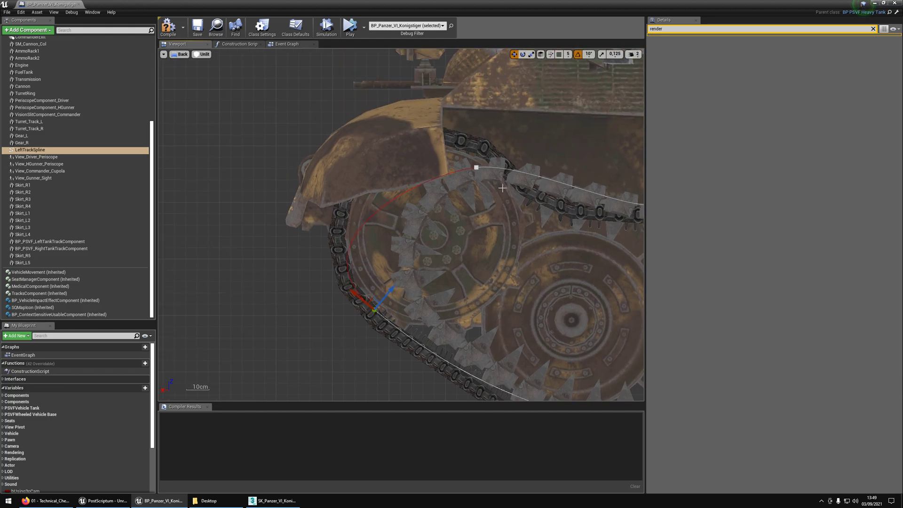
left_click(477, 169)
left_click_drag(486, 171, 560, 95)
key("e")
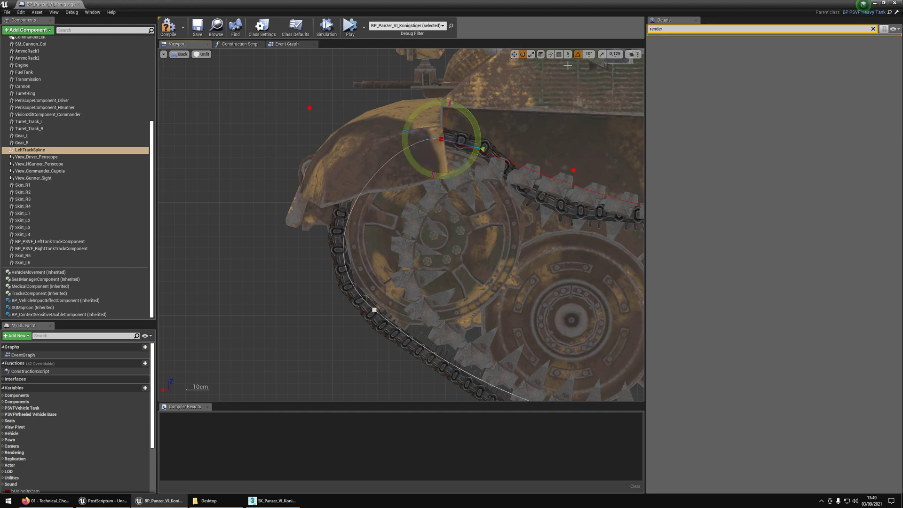
left_click(578, 55)
Slide the first point of the spline's bottom run forward to where the track lifts off the ground under the first large wheel
right_click_drag(534, 227, 322, 78)
left_click(426, 277)
key("w")
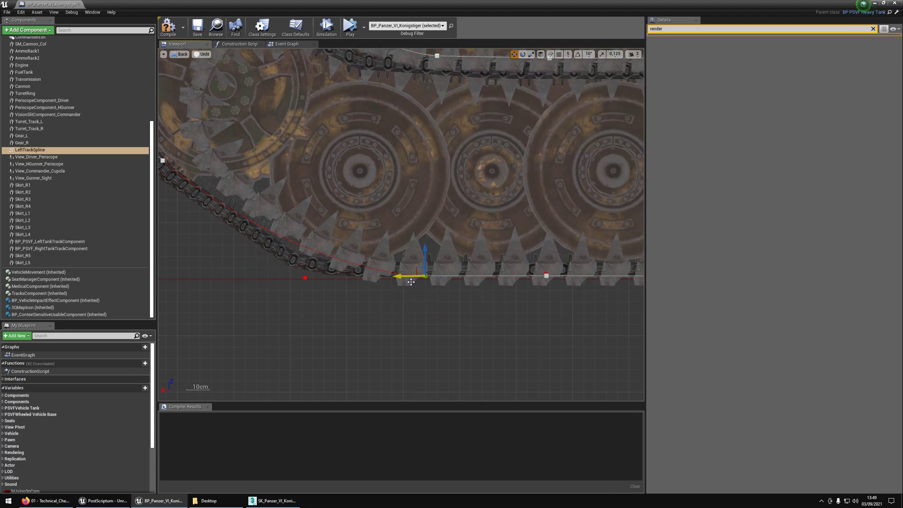
left_click_drag(411, 282, 352, 271)
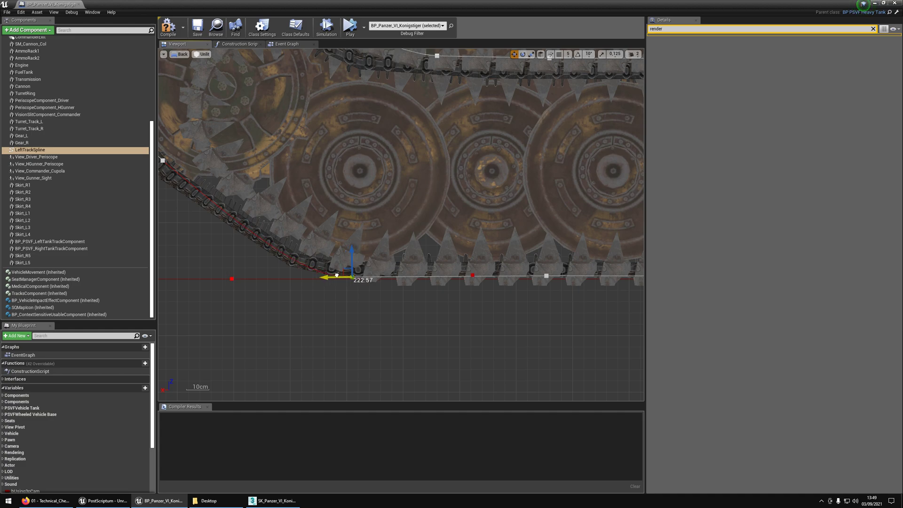
Slide the next two bottom-run points rearward to sit under the second large wheel and the second small wheel
right_click_drag(504, 297, 429, 276)
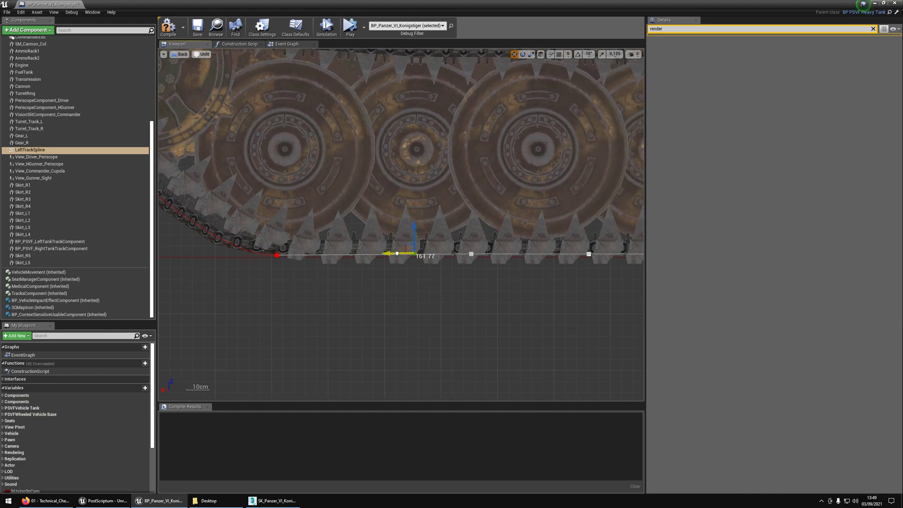
left_click_drag(391, 256, 519, 266)
right_click_drag(530, 283, 292, 255)
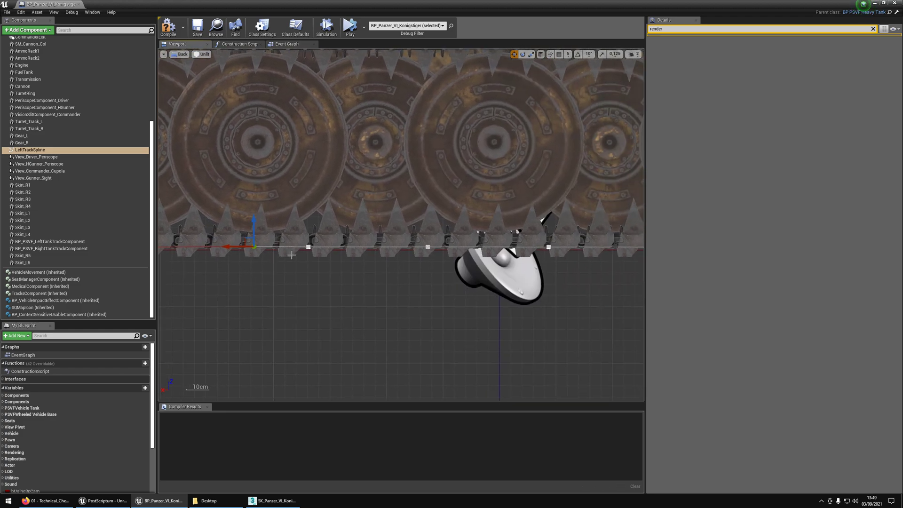
left_click(307, 255)
left_click_drag(317, 247, 370, 248)
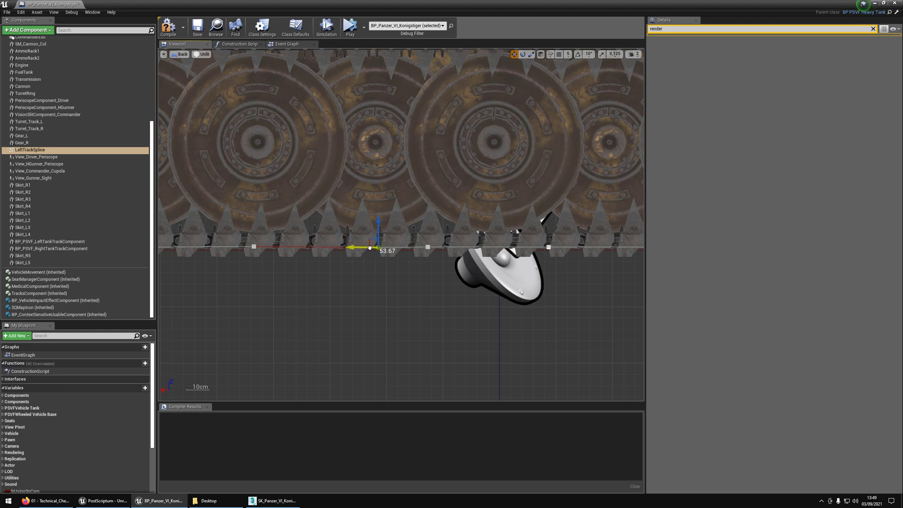
Slide the following two bottom-run points rearward to sit under the third large wheel and the third small wheel
right_click_drag(424, 256, 325, 262)
left_click(327, 258)
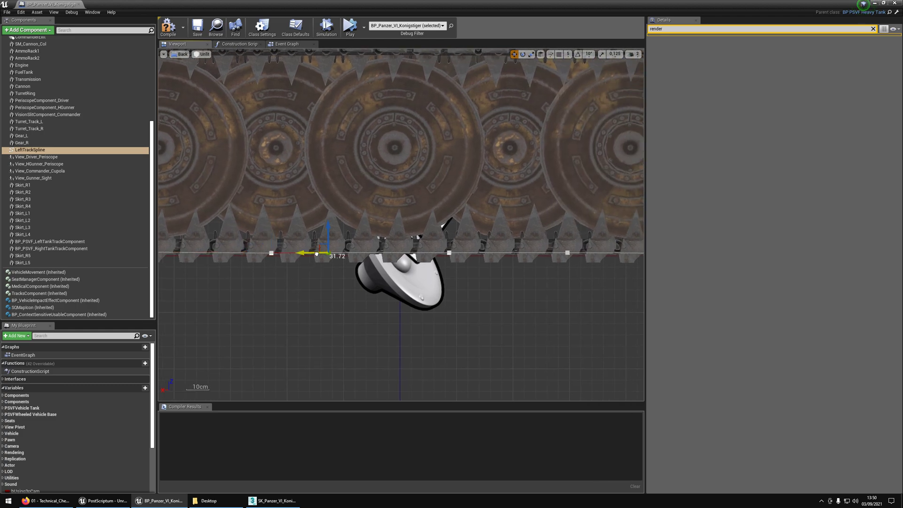
left_click_drag(317, 253, 383, 254)
right_click_drag(405, 271, 340, 273)
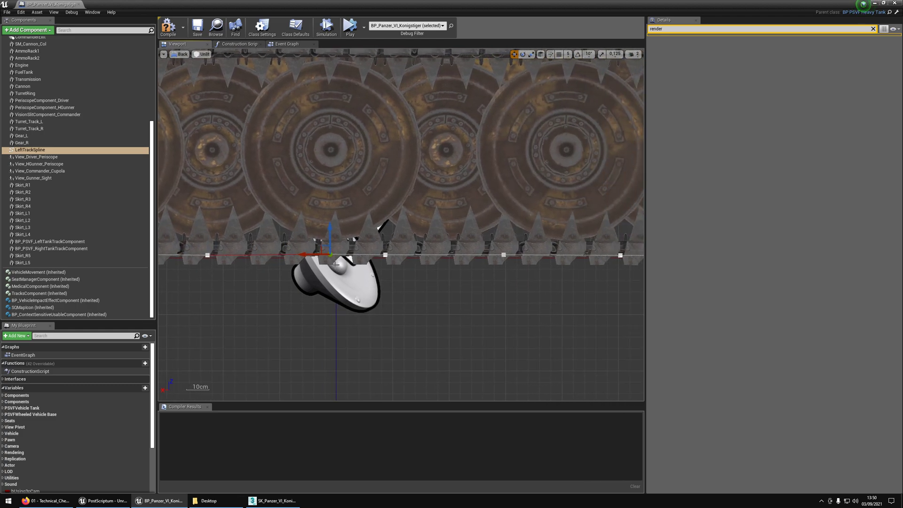
left_click(387, 257)
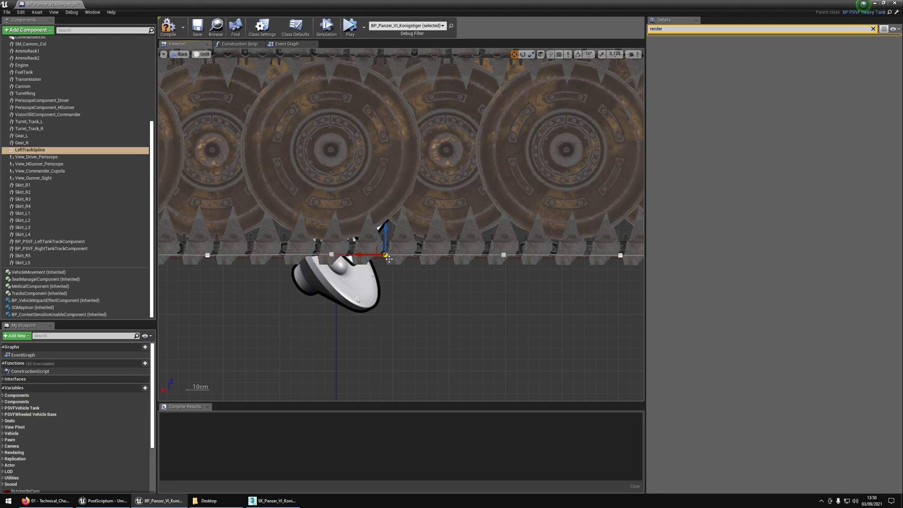
left_click_drag(387, 257, 436, 260)
Slide the next two bottom-run points rearward to sit under the fourth large wheel and the fourth small wheel
right_click_drag(444, 295, 337, 254)
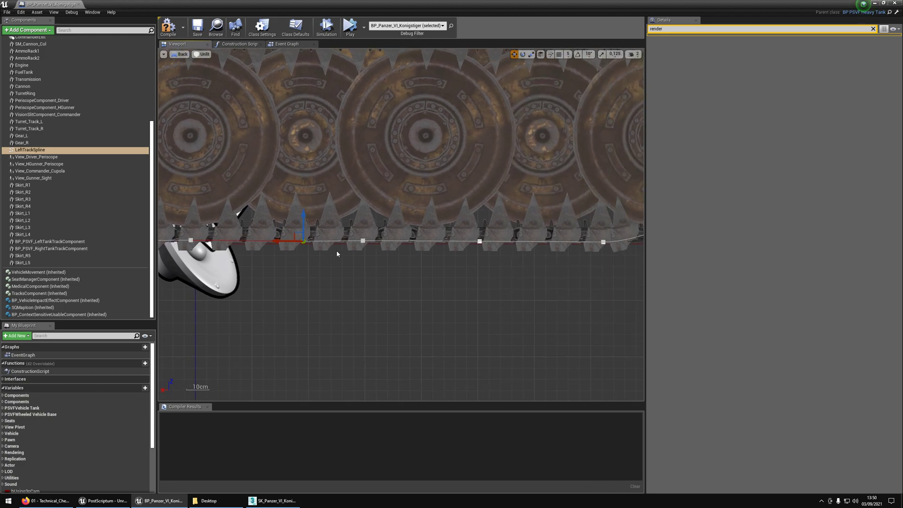
left_click(365, 243)
left_click_drag(350, 242, 417, 245)
right_click_drag(431, 262, 341, 269)
left_click(391, 250)
left_click_drag(375, 251, 431, 258)
Move the last bottom-run point under the fifth large wheel and the lower rear point outward onto the chain around the rear idler
left_click(515, 254)
right_click_drag(515, 254, 404, 263)
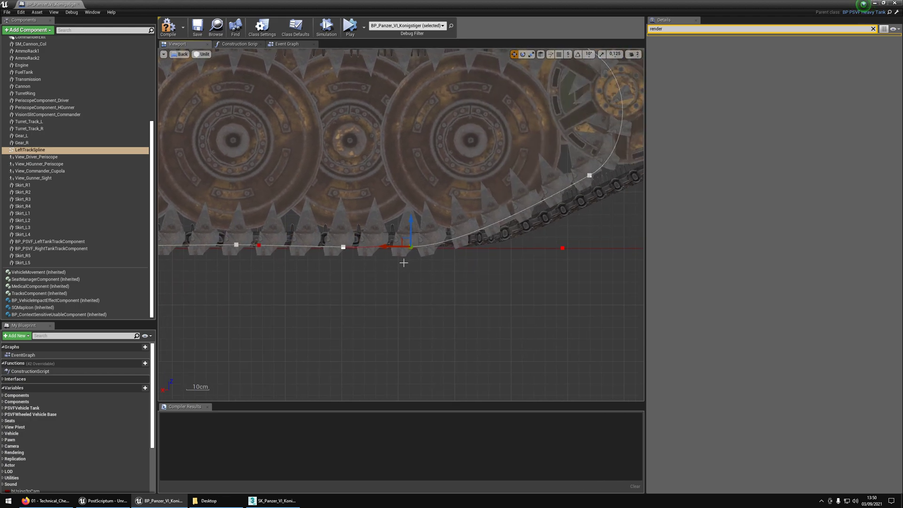
left_click_drag(390, 250, 453, 252)
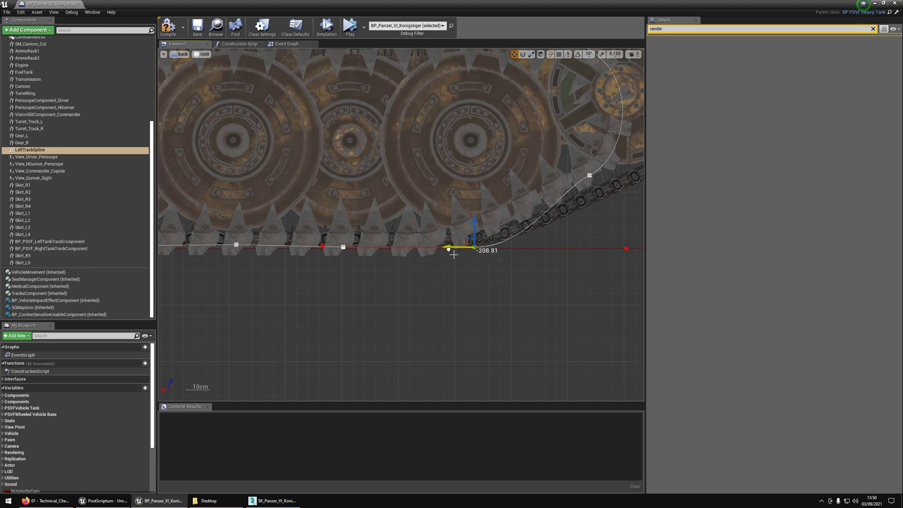
right_click_drag(453, 252, 408, 268)
left_click(435, 244)
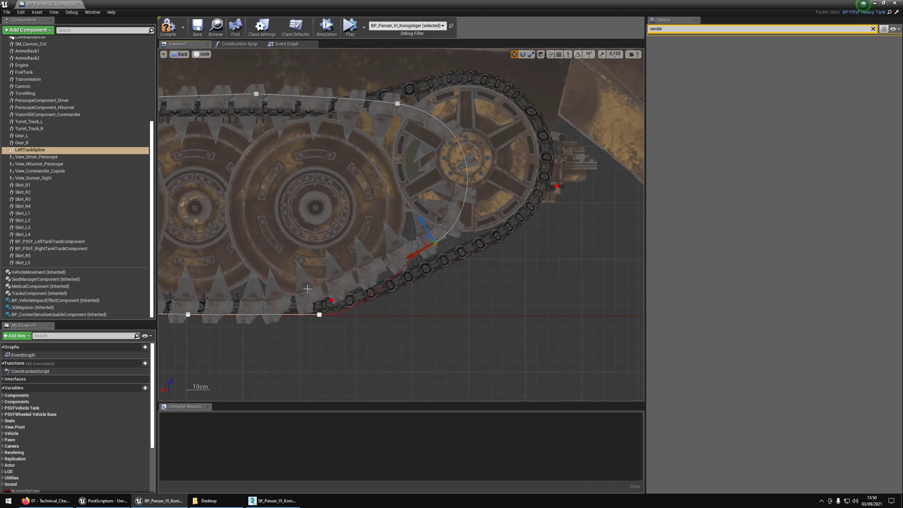
left_click_drag(428, 241, 502, 220)
Move the upper rear spline point to the top of the idler and rotate it to follow the chain
right_click_drag(465, 169, 412, 252)
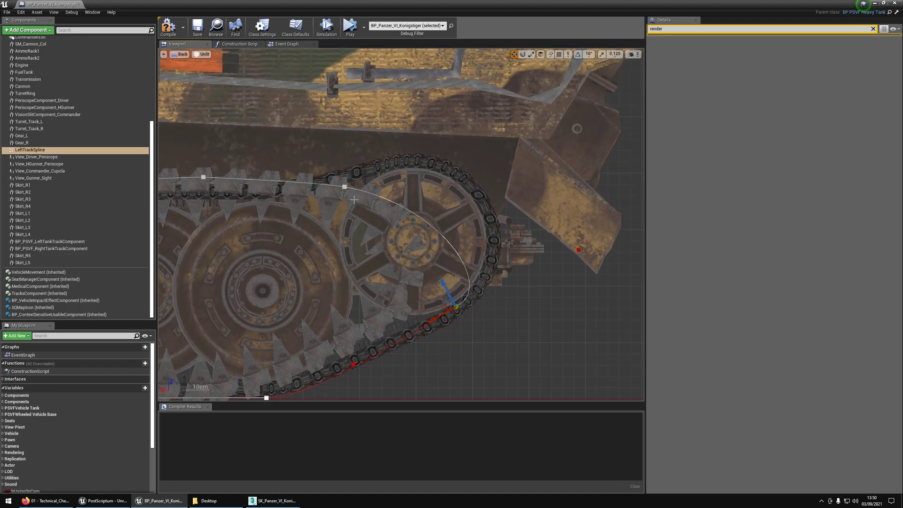
left_click(346, 188)
left_click_drag(353, 200, 400, 208)
key("e")
Move the rearmost upper-run spline point above the fifth large wheel and level its tangent
right_click_drag(397, 210, 373, 212)
left_click(360, 172)
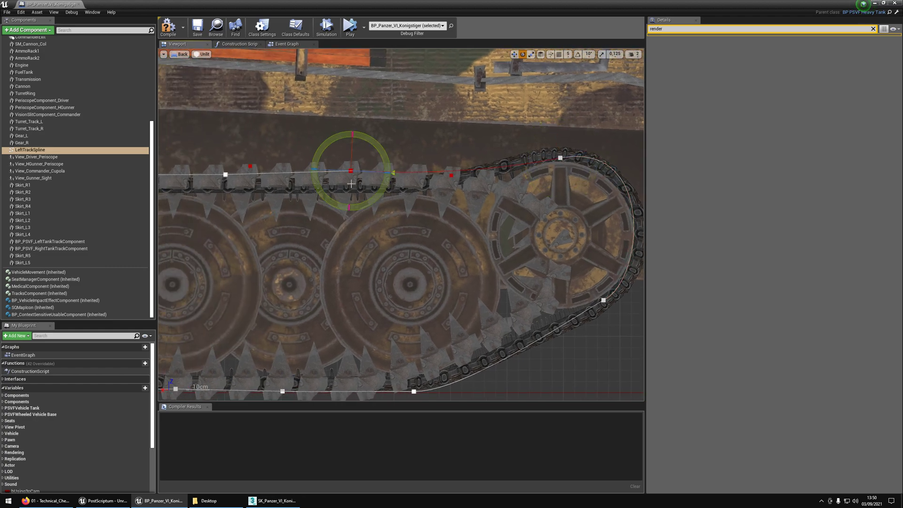
key("w")
left_click_drag(369, 178, 441, 206)
key("e")
key("w")
Slide the next two upper-run points rearward to sit above the fourth small wheel and the fourth large wheel
right_click_drag(302, 202, 427, 190)
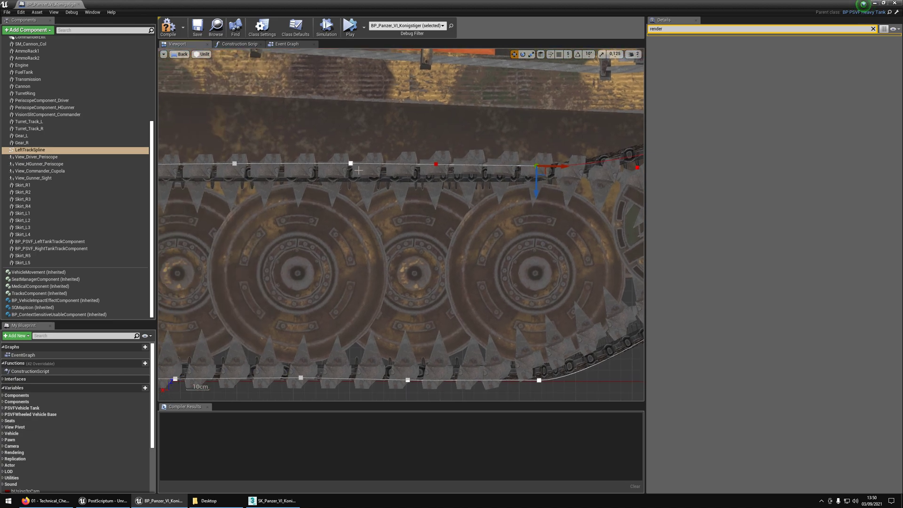
left_click(351, 164)
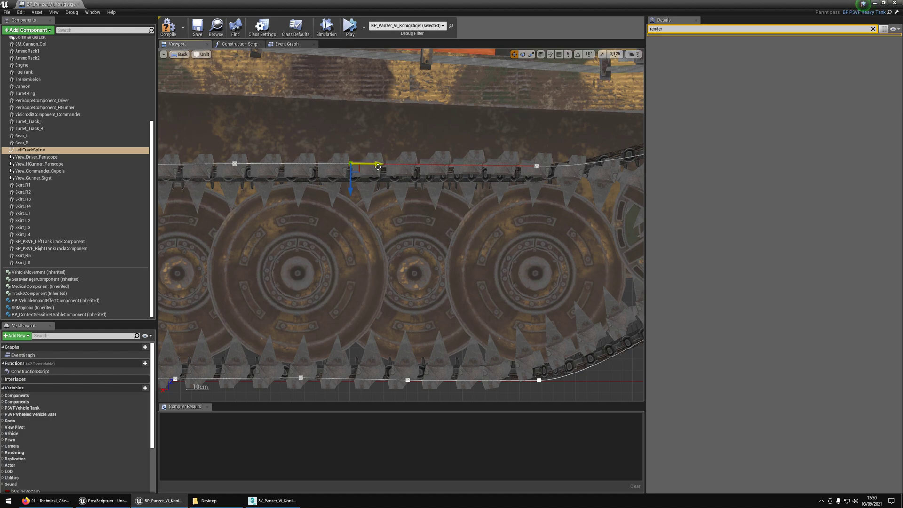
left_click_drag(378, 166, 444, 168)
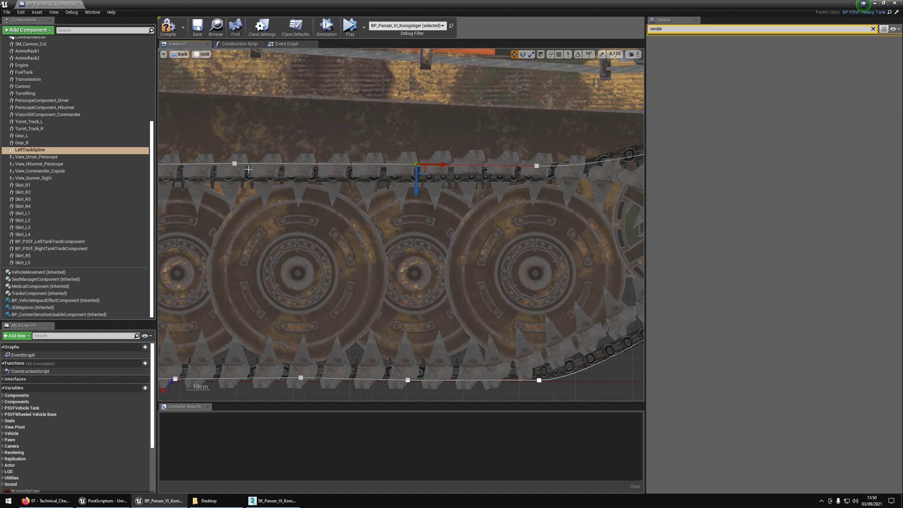
left_click(235, 164)
left_click_drag(253, 166, 317, 166)
Slide the following two upper-run points rearward to sit above the third small wheel and the third large wheel
right_click_drag(273, 208, 424, 183)
left_click(272, 141)
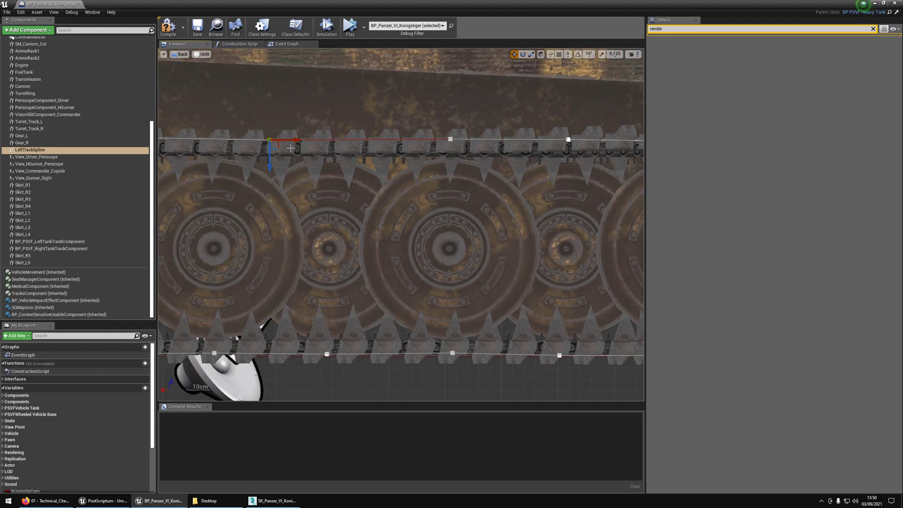
left_click_drag(288, 140, 353, 140)
middle_click_drag(353, 140, 467, 150)
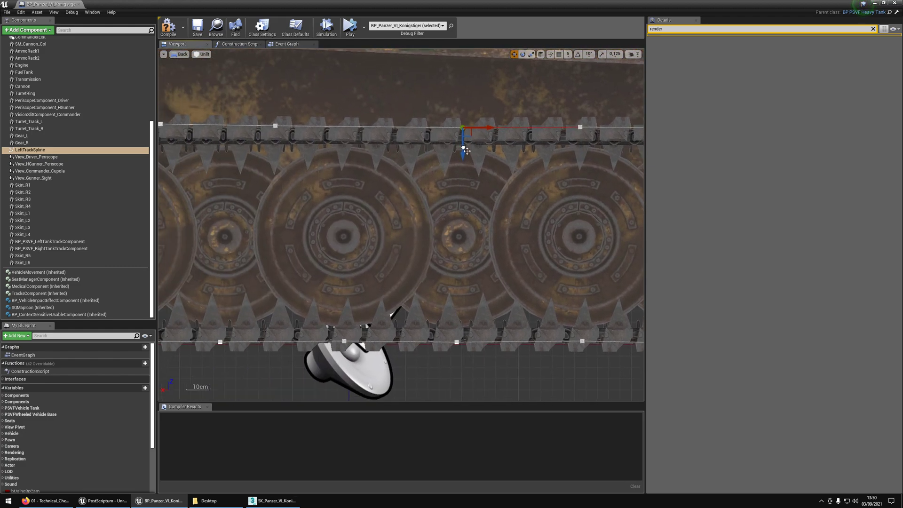
left_click(276, 126)
left_click_drag(293, 126, 363, 132)
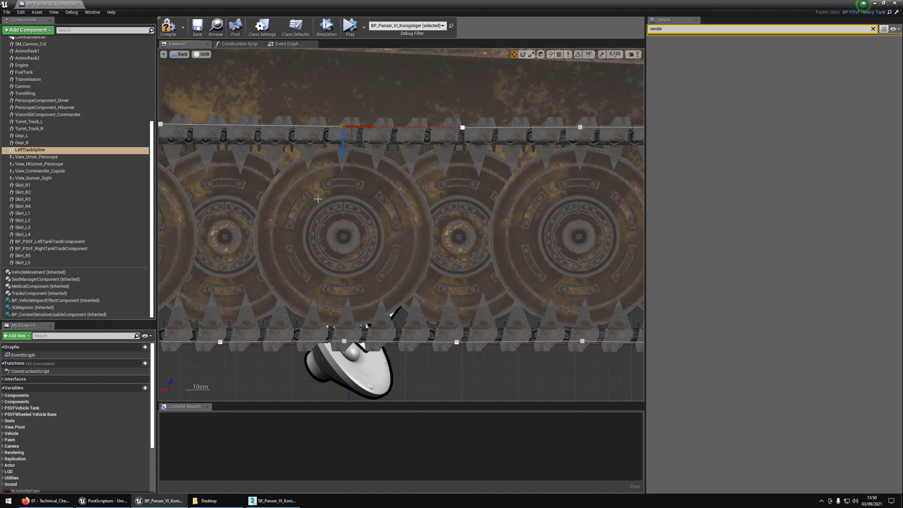
Slide the next two upper-run points rearward to sit above the second small wheel and the second large wheel
middle_click_drag(318, 199, 385, 143)
left_click(299, 121)
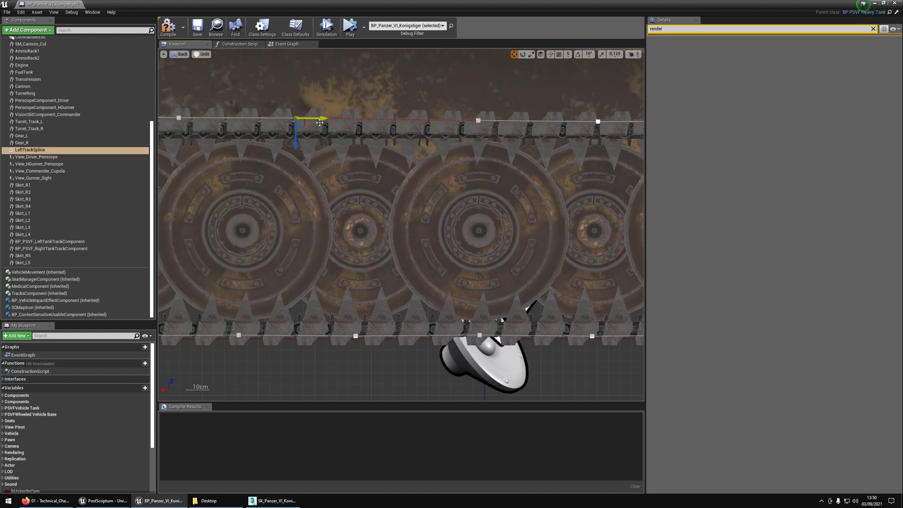
left_click_drag(319, 123, 384, 122)
middle_click_drag(325, 147, 430, 147)
left_click(310, 114)
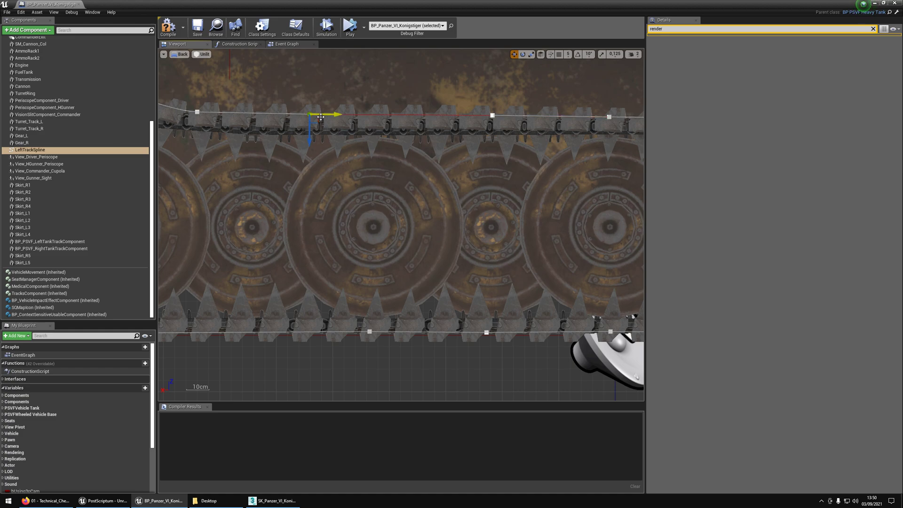
left_click_drag(337, 115, 399, 116)
Slide the foremost upper-run point rearward to sit above the first small wheel, where the track levels out
right_click_drag(285, 190, 406, 180)
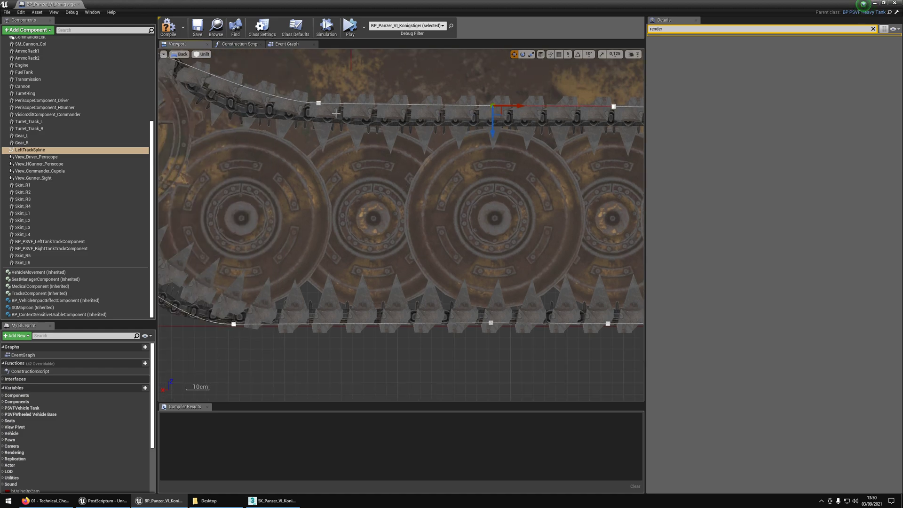
left_click(319, 103)
left_click_drag(342, 104, 395, 105)
Add a spline point on the bottom run under the first small wheel, in the gap between the first two large wheels
mouse_move(325, 159)
right_mouse_down()
mouse_move(385, 167)
mouse_move(428, 160)
mouse_move(319, 154)
right_mouse_up()
scroll(427, 160, "down", 2)
scroll(427, 161, "down", 1)
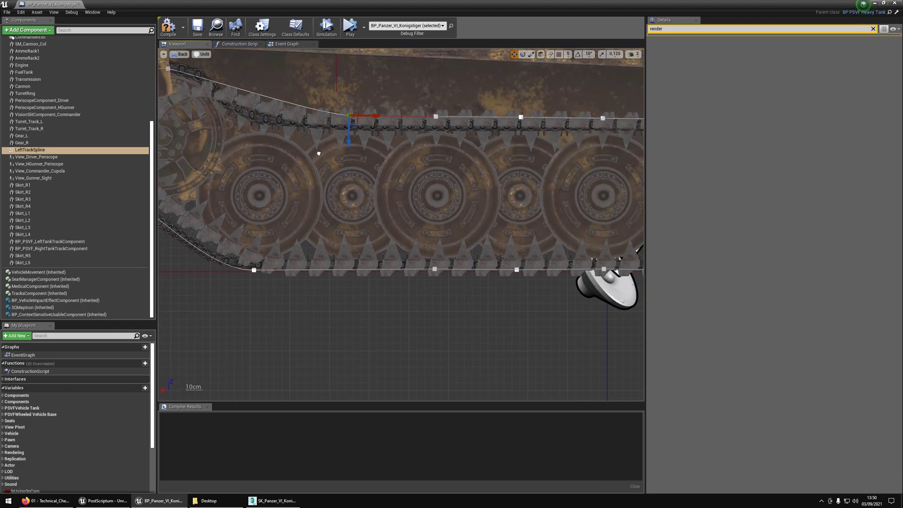
scroll(370, 253, "up", 2)
left_click(348, 278)
right_click(348, 279)
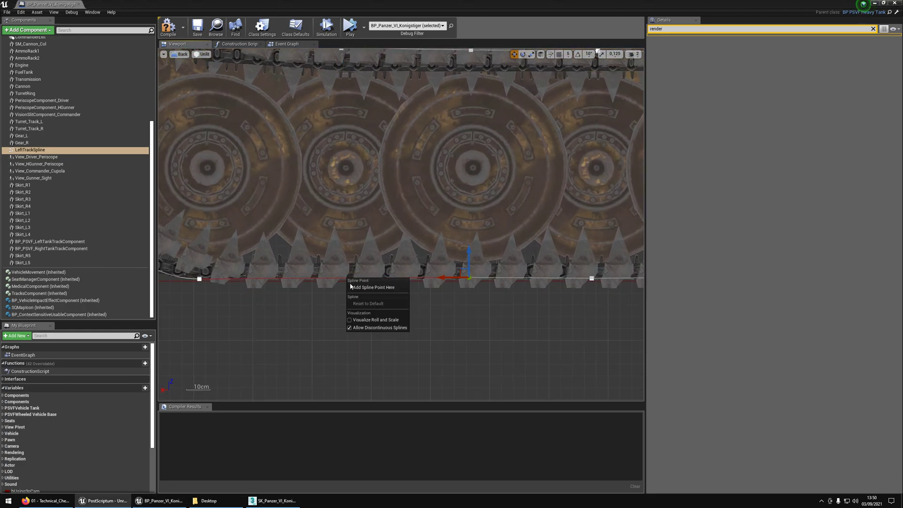
left_click(358, 290)
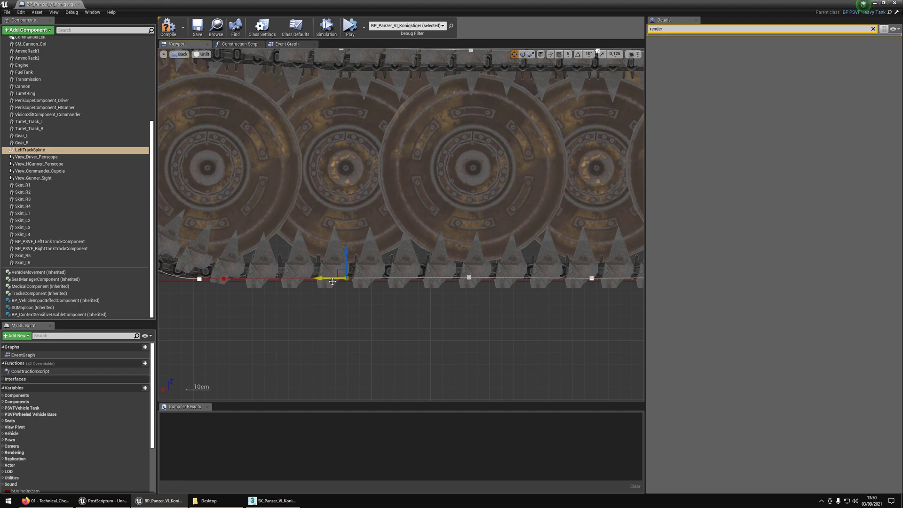
Add a spline point on the upper run behind the front sprocket and lower it onto the track above the first large wheel
scroll(470, 254, "down", 5)
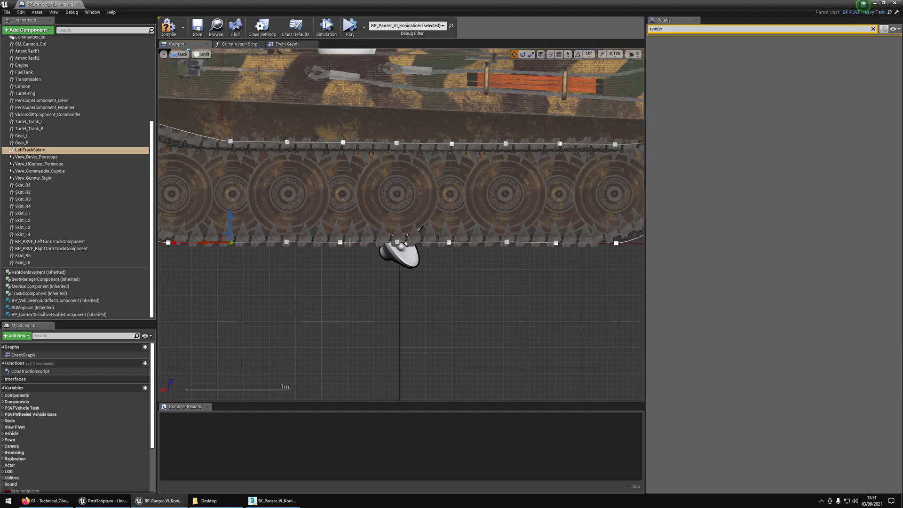
right_click_drag(563, 248, 318, 234)
scroll(390, 185, "up", 5)
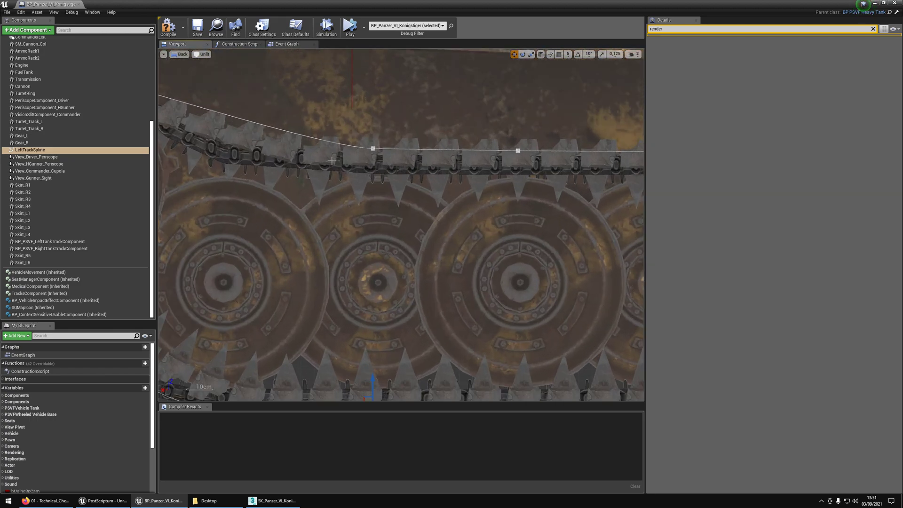
right_click(364, 140)
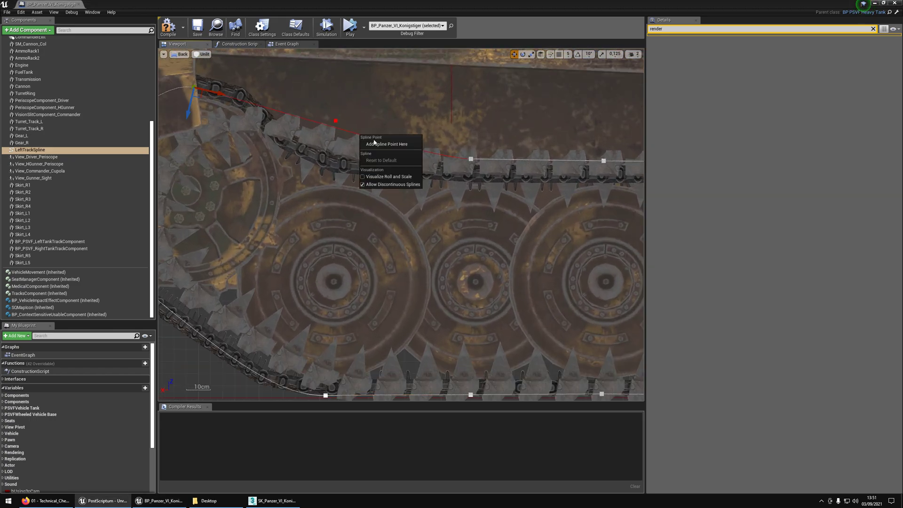
left_click(374, 144)
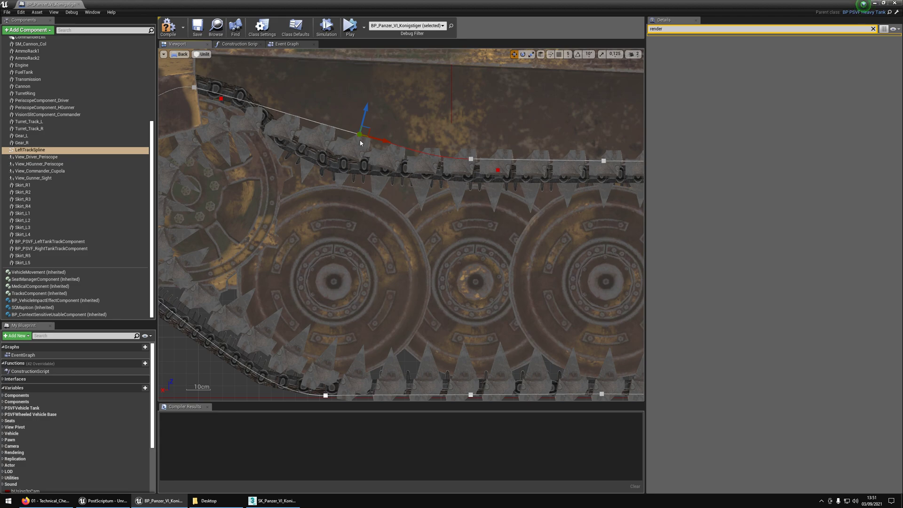
left_click_drag(372, 136, 381, 168)
Rotate the new upper-run point above the first large wheel nearly level and shorten its tangent
key("e")
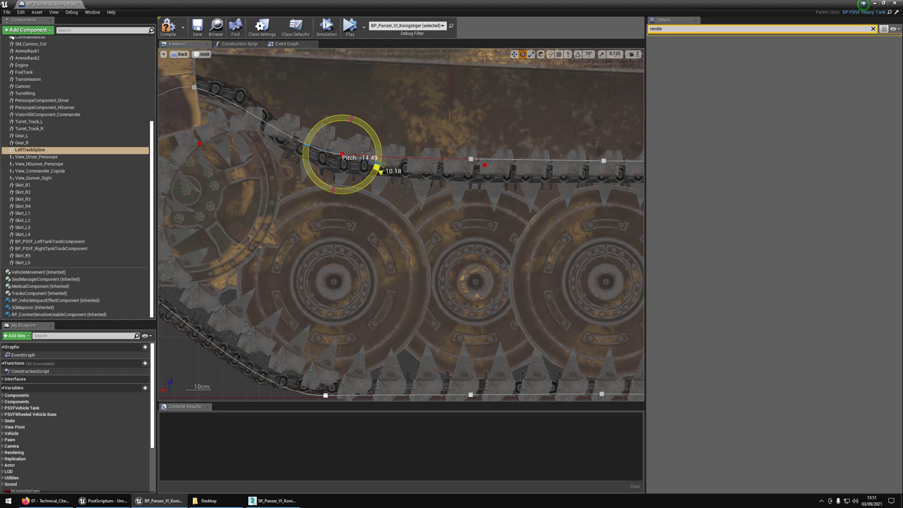
key("w")
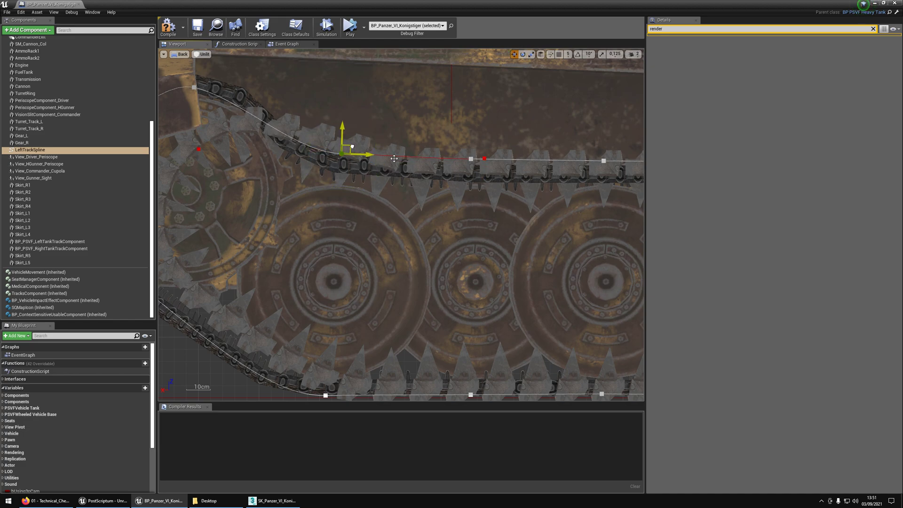
left_click(463, 165)
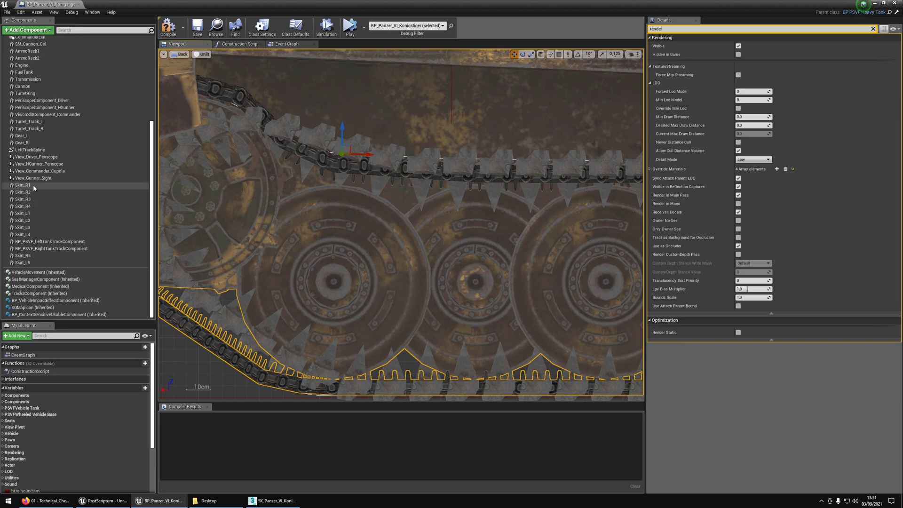
left_click(28, 150)
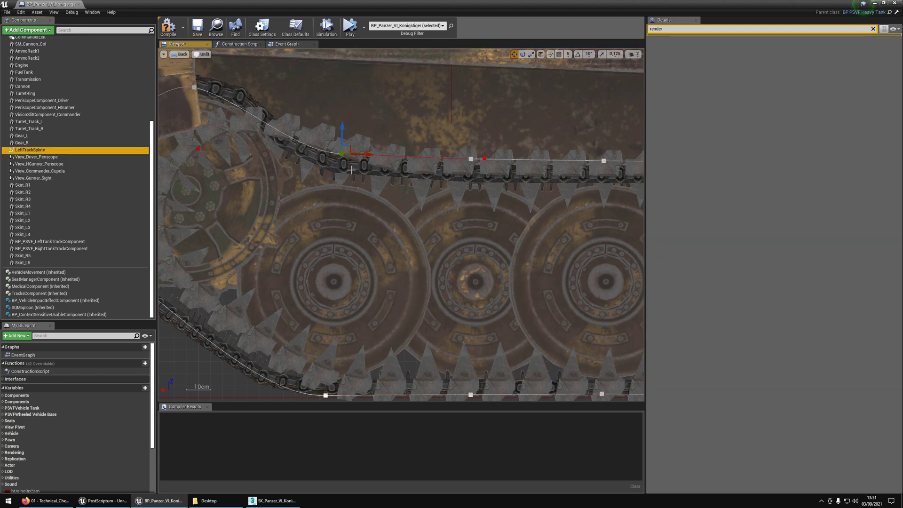
left_click(484, 158)
left_click_drag(510, 160, 467, 159)
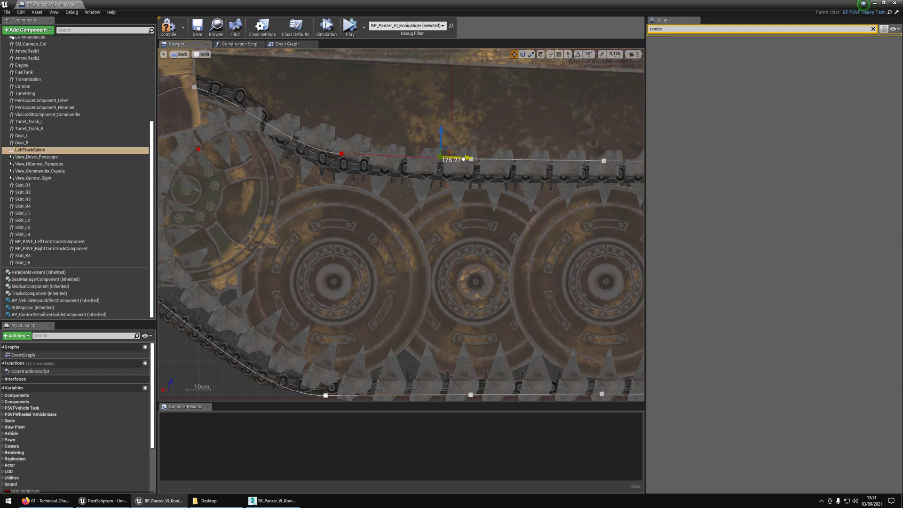
Set the spline point type to Linear for all upper- and bottom-run points from the first to the last small wheel
scroll(343, 158, "down", 1)
scroll(352, 161, "down", 2)
right_click_drag(352, 161, 223, 166)
scroll(266, 168, "up", 1)
left_click(310, 164)
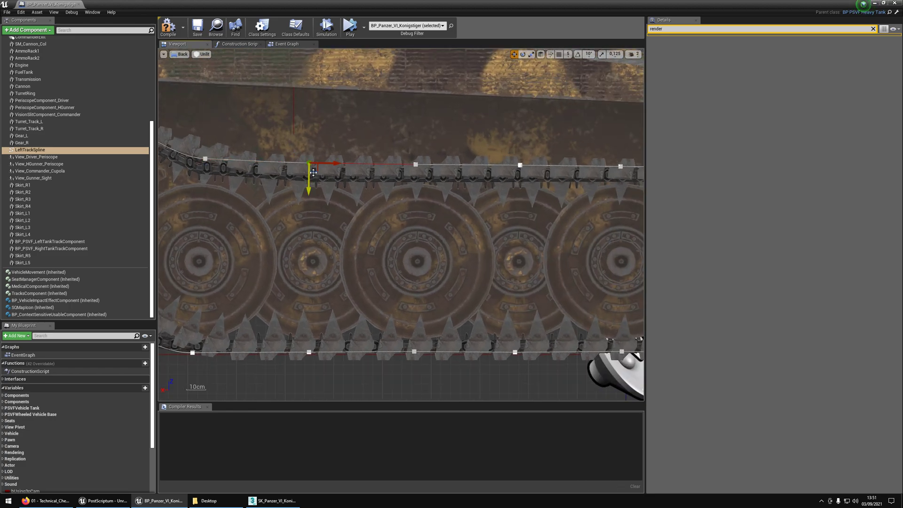
right_click_drag(307, 323, 274, 291)
left_click(281, 322, "ctrl")
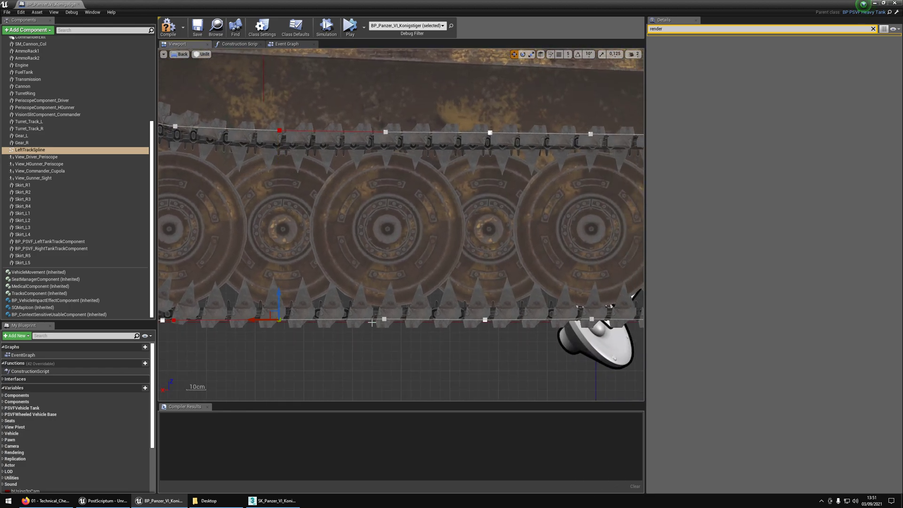
left_click(386, 321, "ctrl")
left_click(386, 132)
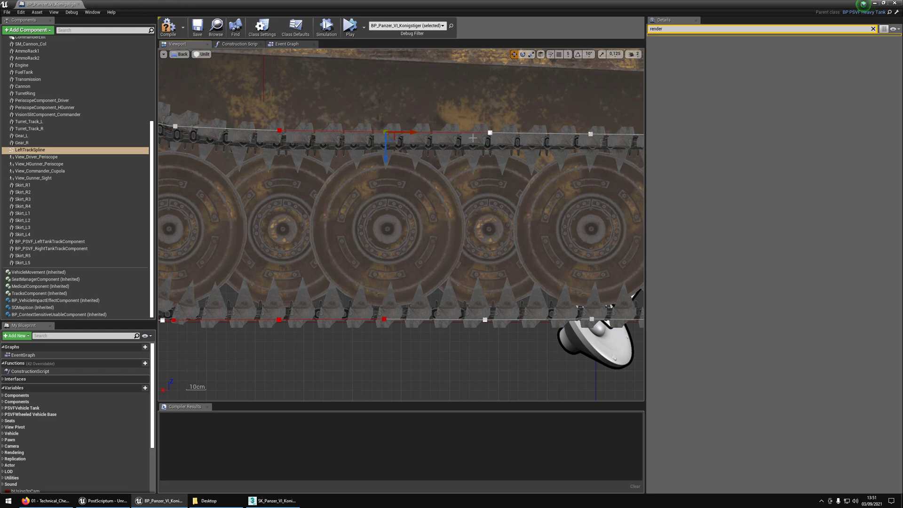
left_click(490, 133)
left_click(485, 319, "ctrl")
right_click_drag(596, 280, 385, 263)
left_click(382, 303, "ctrl")
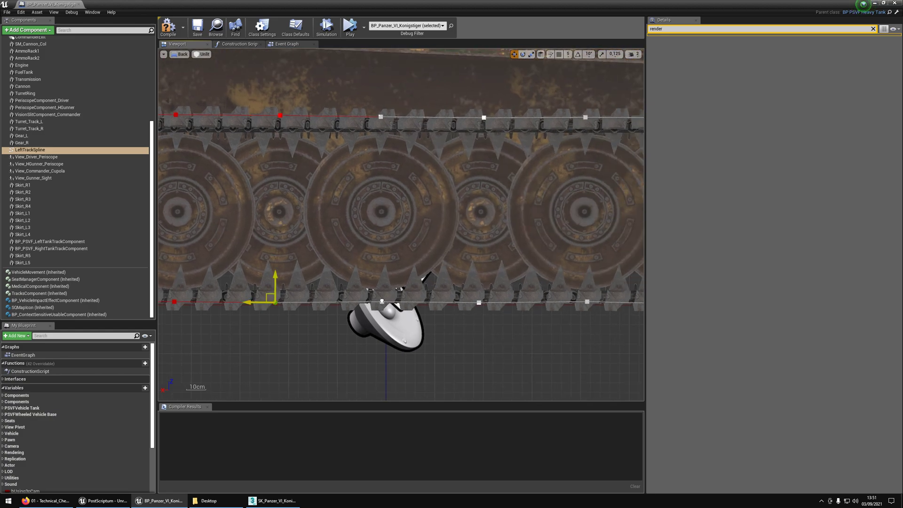
left_click(382, 117)
left_click(484, 118)
left_click(480, 303)
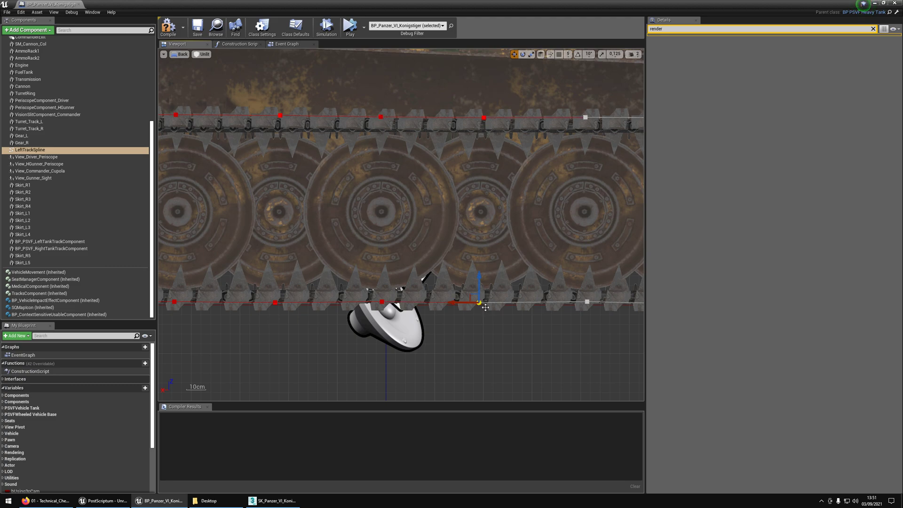
left_click(587, 302)
left_click(586, 118)
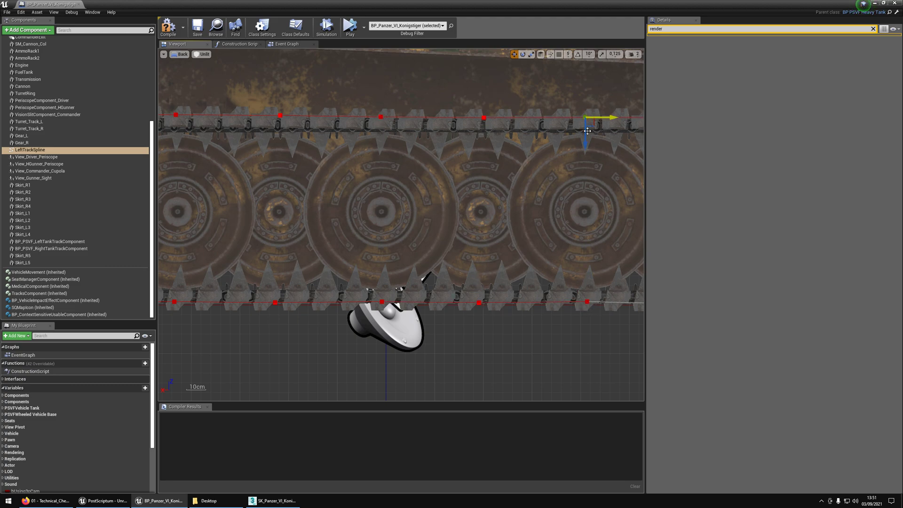
right_click_drag(586, 118, 283, 163)
left_click(380, 102)
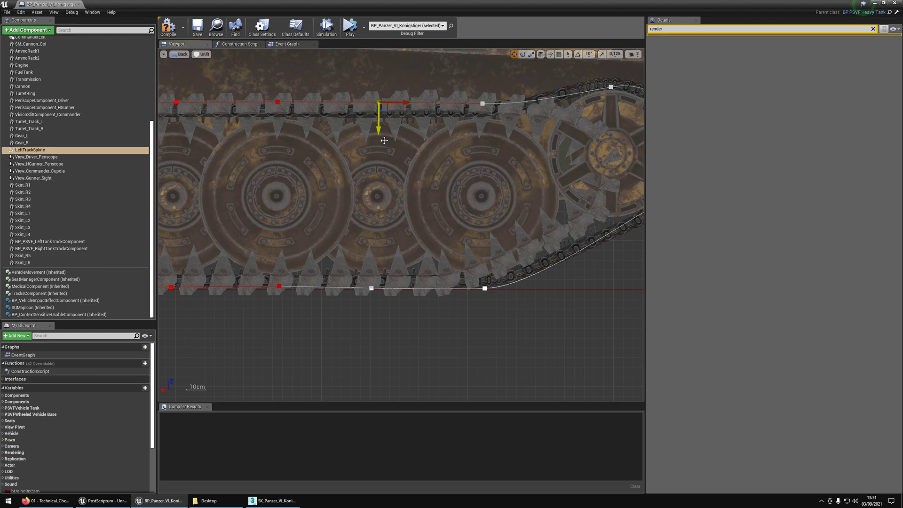
left_click(372, 288)
right_click(371, 289)
mouse_move(403, 321)
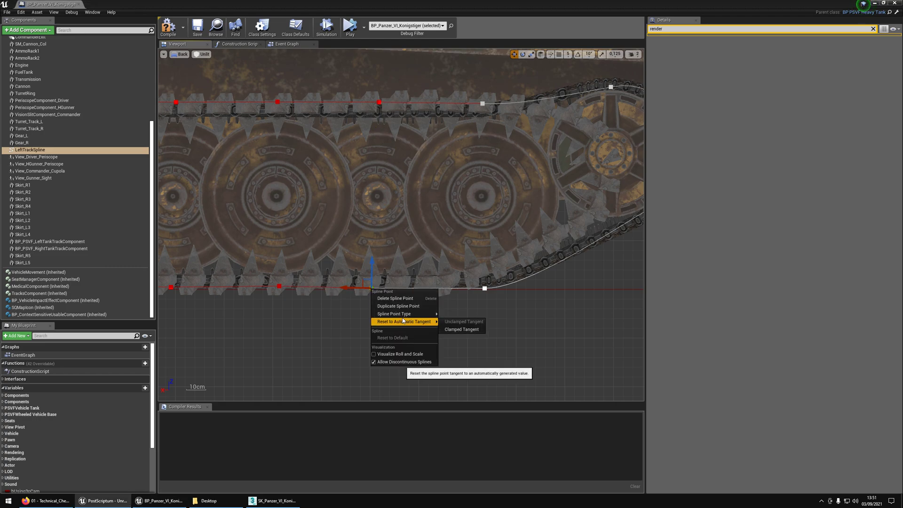
left_click(451, 329)
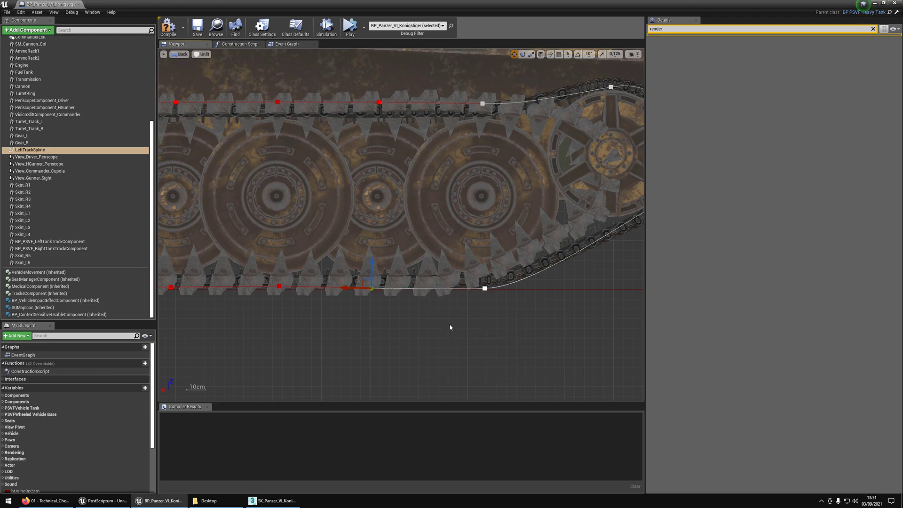
right_click(371, 288)
mouse_move(403, 313)
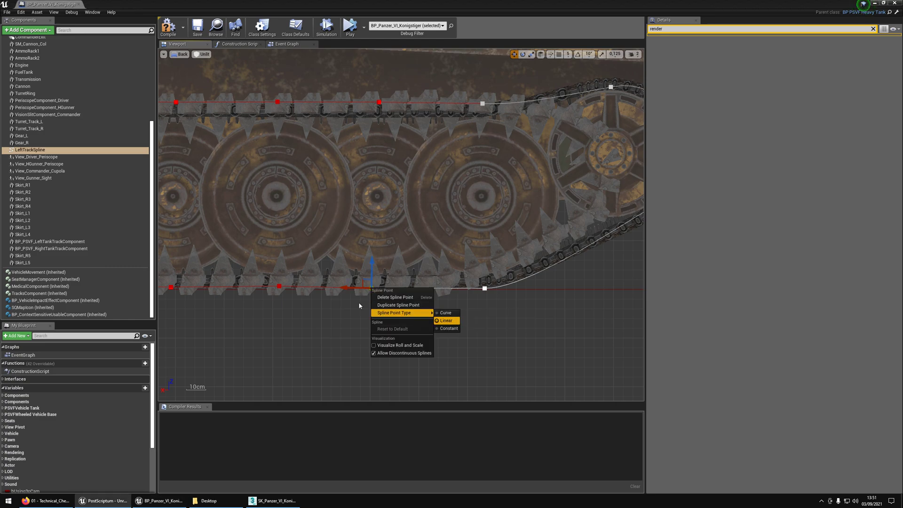
left_click(444, 320)
Reposition the upper-run point above the first large wheel to follow the track's dip behind the front sprocket
right_click_drag(272, 317, 438, 309)
scroll(438, 309, "down", 2)
right_click_drag(382, 330, 530, 329)
scroll(426, 298, "down", 2)
right_click_drag(214, 313, 444, 288)
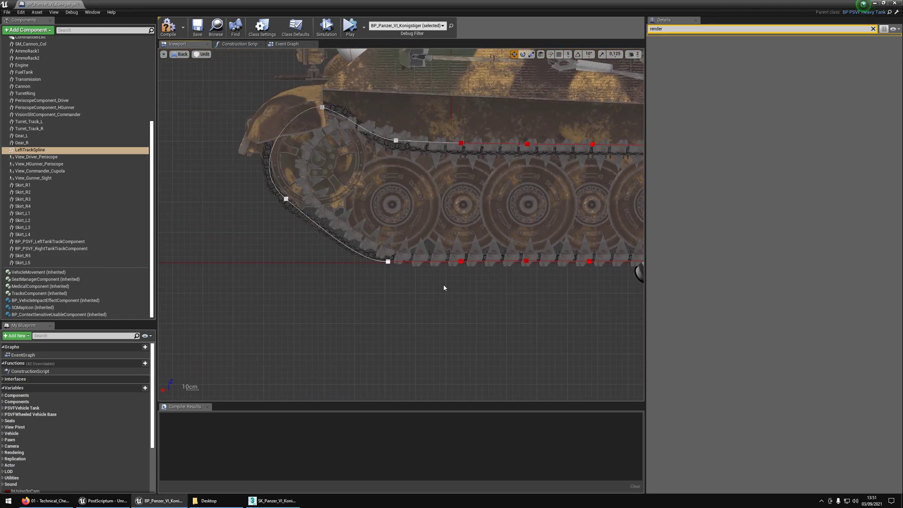
scroll(375, 153, "up", 2)
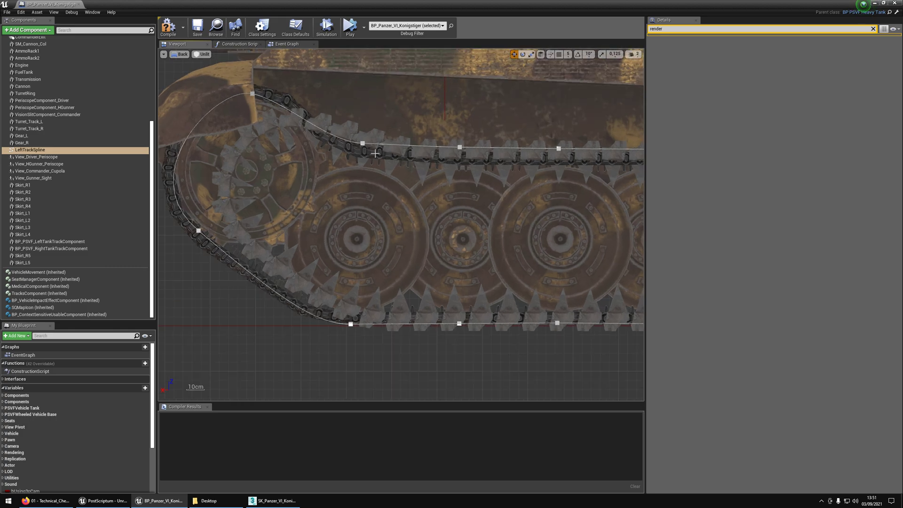
left_click(364, 144)
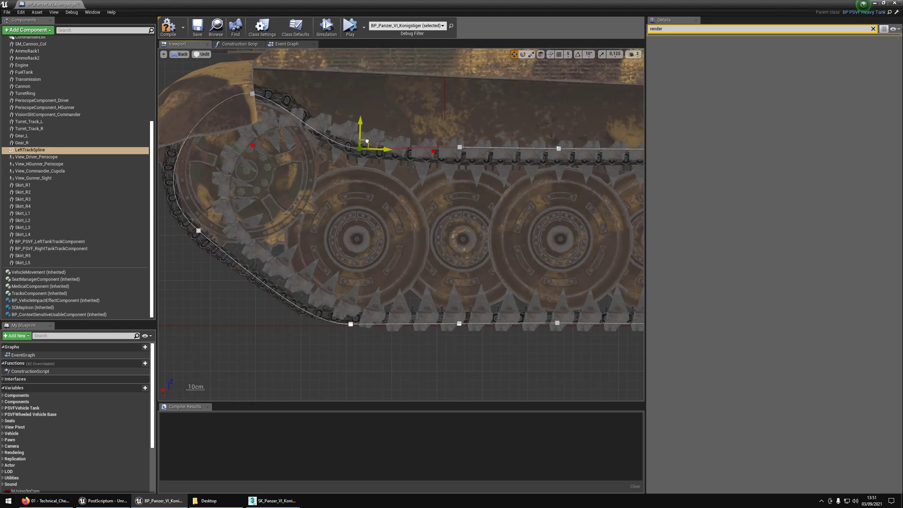
left_click_drag(367, 141, 370, 140)
Lengthen the forward tangent of the point on top of the front sprocket to widen the curve around it
right_click_drag(268, 110, 336, 152)
left_click(323, 137)
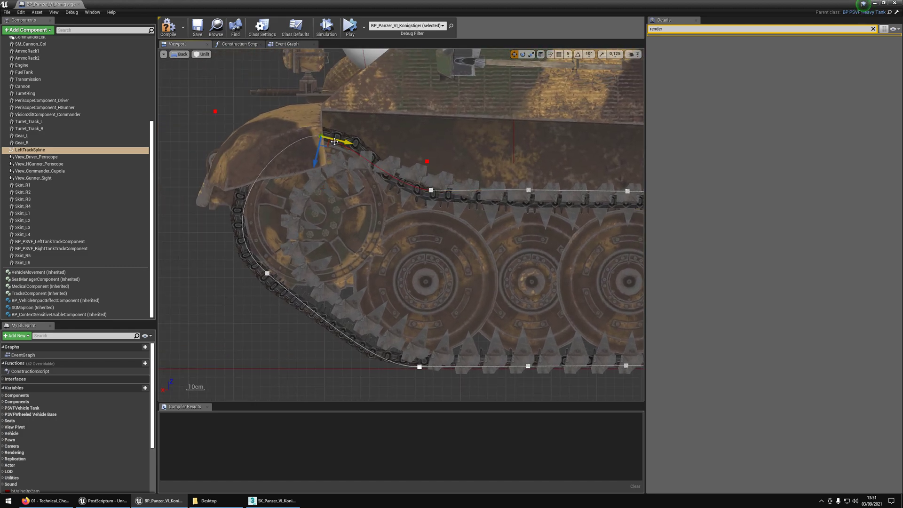
right_click_drag(230, 222, 303, 218)
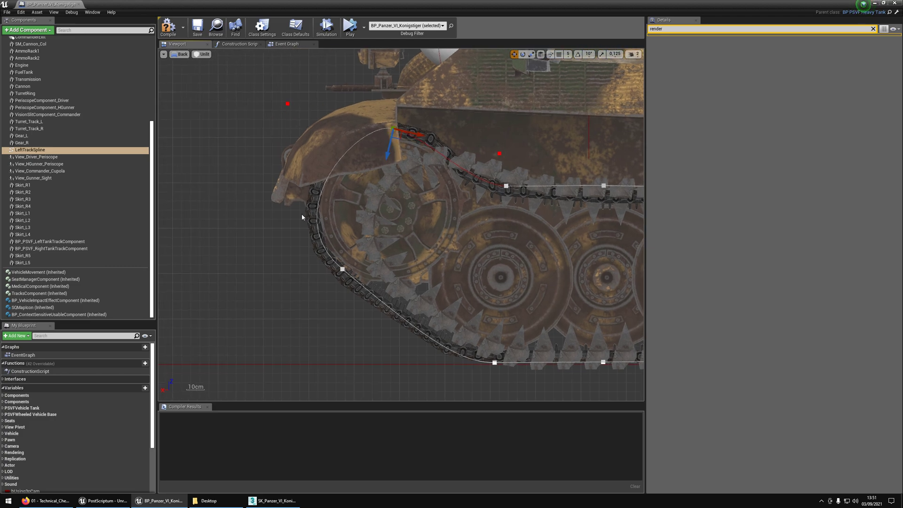
left_click(288, 105)
right_click_drag(288, 104, 308, 123)
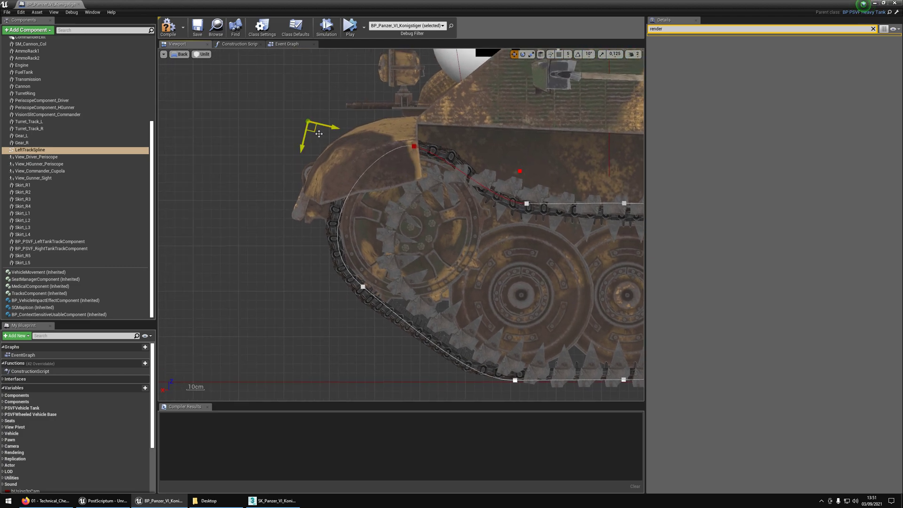
left_click_drag(314, 130, 258, 121)
Pull the upper tangent handle of the point at the front sprocket's lower front edge slightly outward
left_click(363, 288)
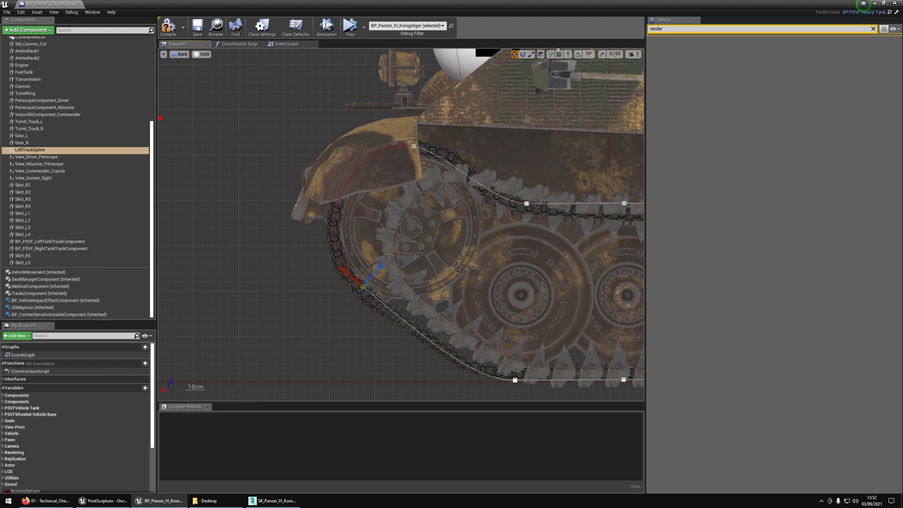
right_click_drag(220, 130, 274, 144)
left_click_drag(224, 138, 206, 121)
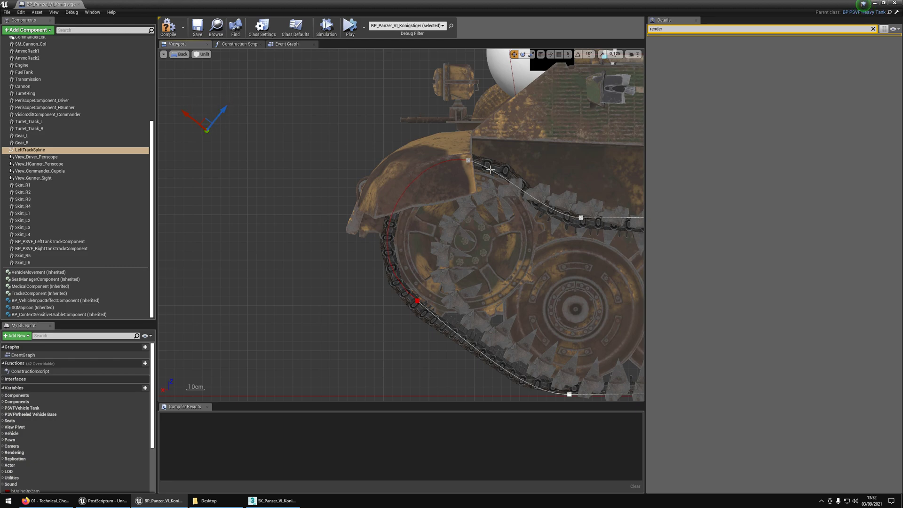
Rotate the point on top of the front sprocket level and extend its forward tangent further out
left_click(469, 162)
key("e")
left_click_drag(507, 159, 491, 185)
key("w")
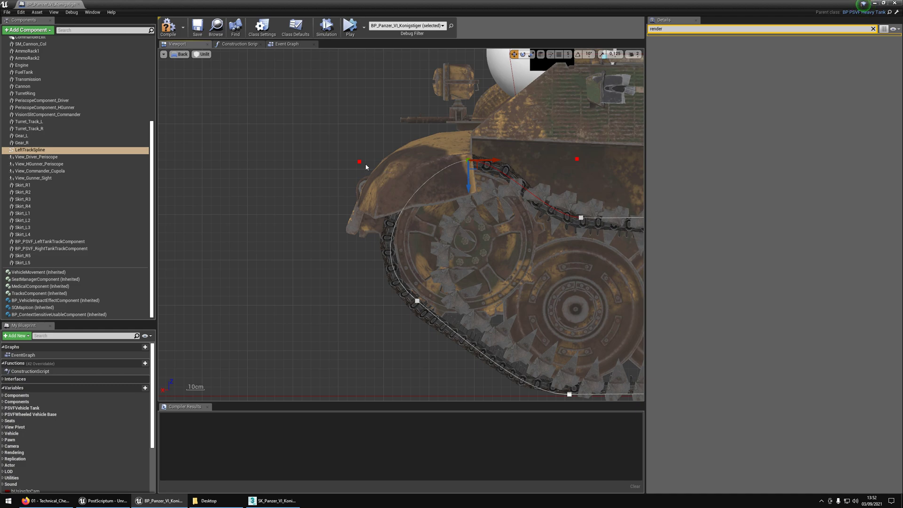
left_click_drag(365, 165, 290, 143)
Nudge the upper-run point above the first large wheel to refine the slope down from the front sprocket
right_click_drag(533, 190, 373, 164)
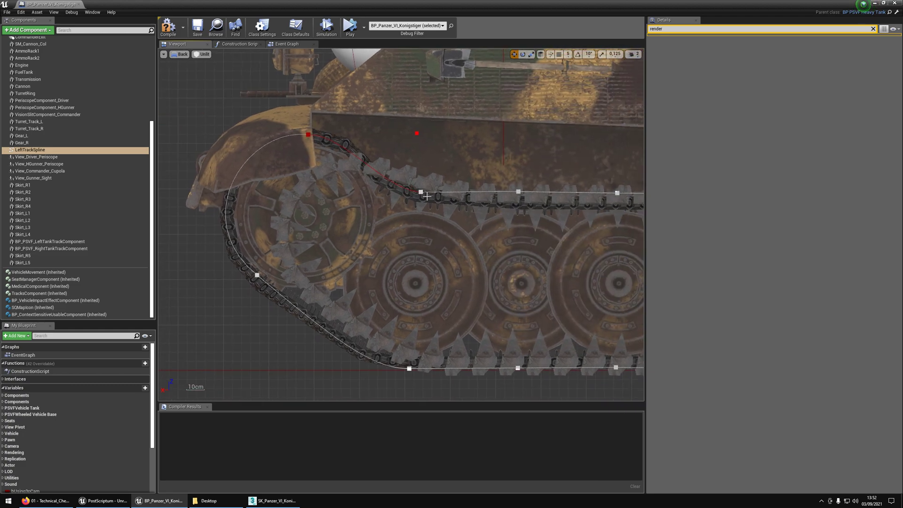
left_click(422, 193)
mouse_move(436, 193)
left_mouse_down()
mouse_move(452, 194)
mouse_move(437, 181)
left_mouse_up()
Nudge the spline point on top of the rear idler wheel slightly upward to match the track
right_click_drag(521, 198, 133, 146)
right_click_drag(541, 230, 419, 226)
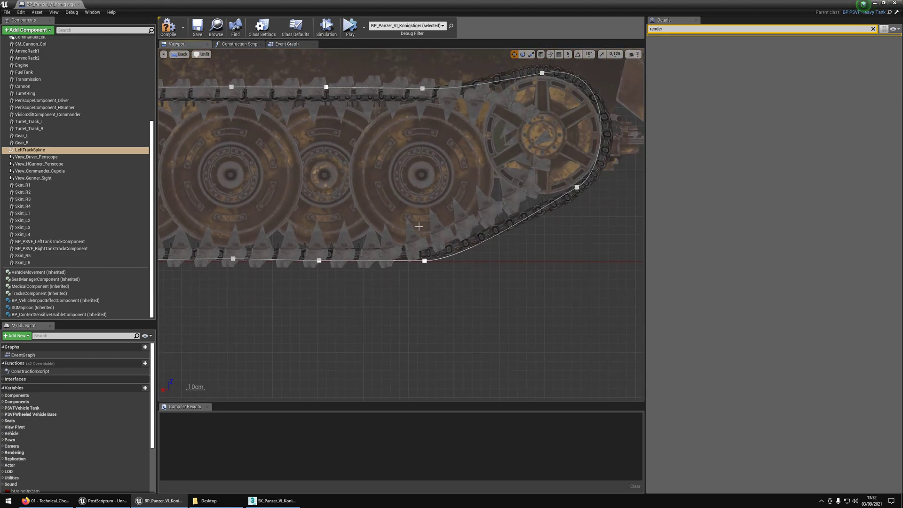
left_click(430, 267)
right_click_drag(430, 267, 388, 273)
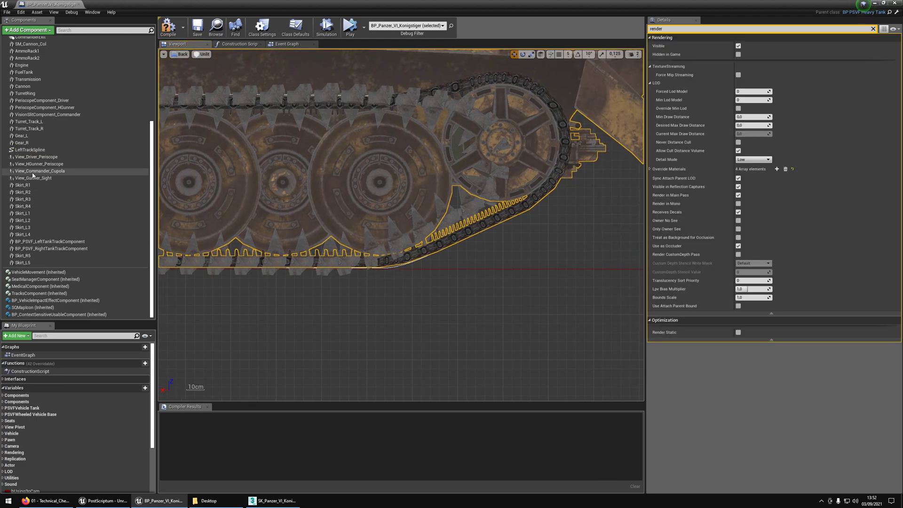
left_click(30, 150)
left_click(383, 269)
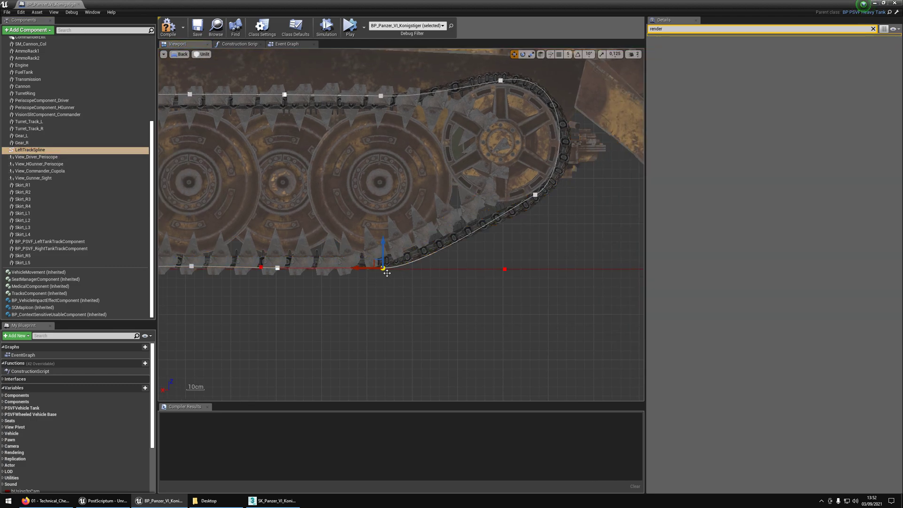
left_click(535, 195)
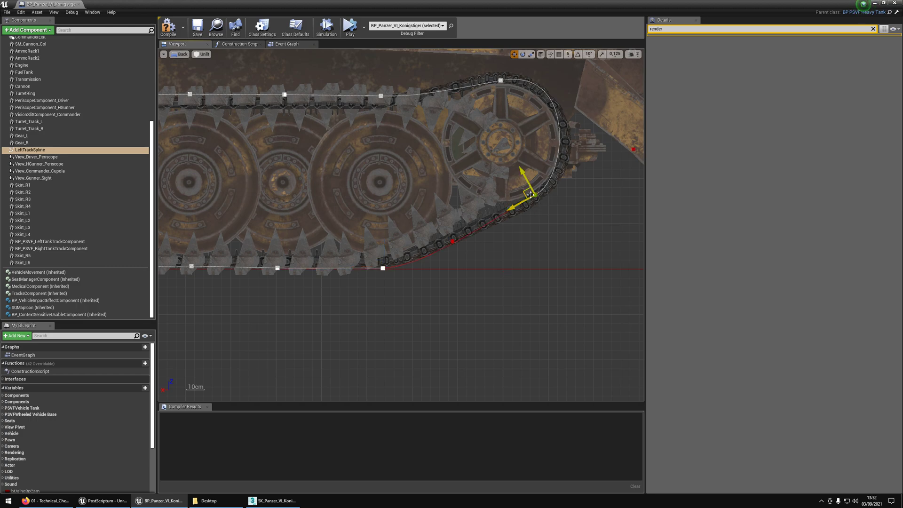
right_click_drag(525, 148, 500, 179)
left_click(475, 112)
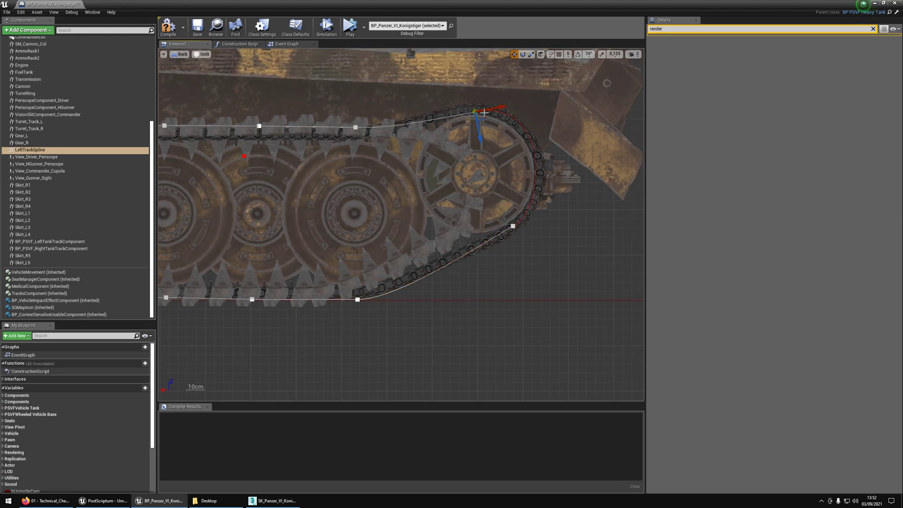
left_click_drag(485, 119, 517, 103)
Rotate the spline point on top of the rear idler wheel level and shorten its forward tangent
key("e")
key("w")
left_click(243, 114)
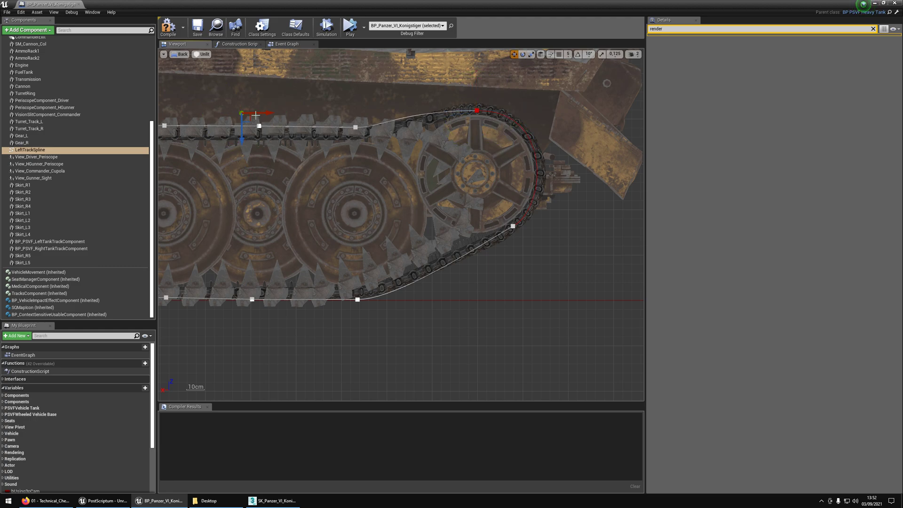
left_click_drag(269, 113, 408, 118)
right_click_drag(526, 187, 436, 200)
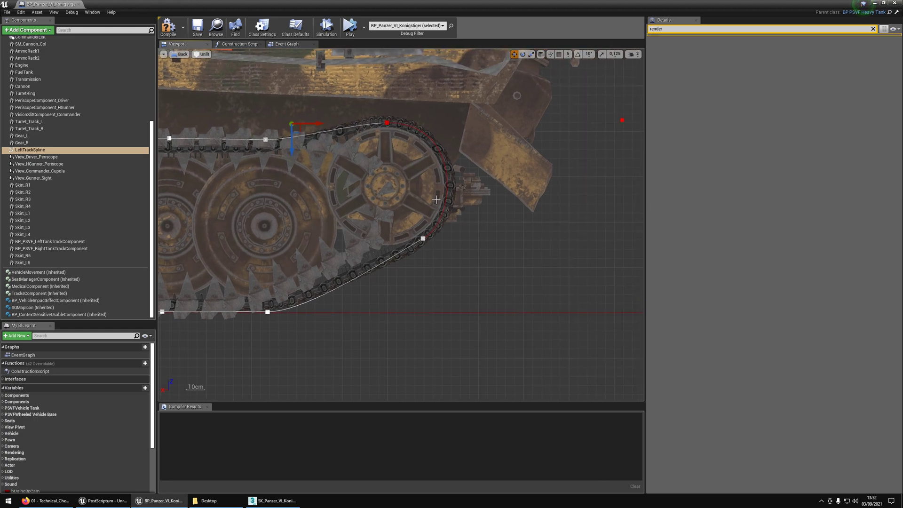
Fine-tune the rearward tangent handles of the points on top of the rear idler wheel and at its lower rear edge
left_click(389, 124)
right_click_drag(458, 136, 404, 133)
left_click(568, 120)
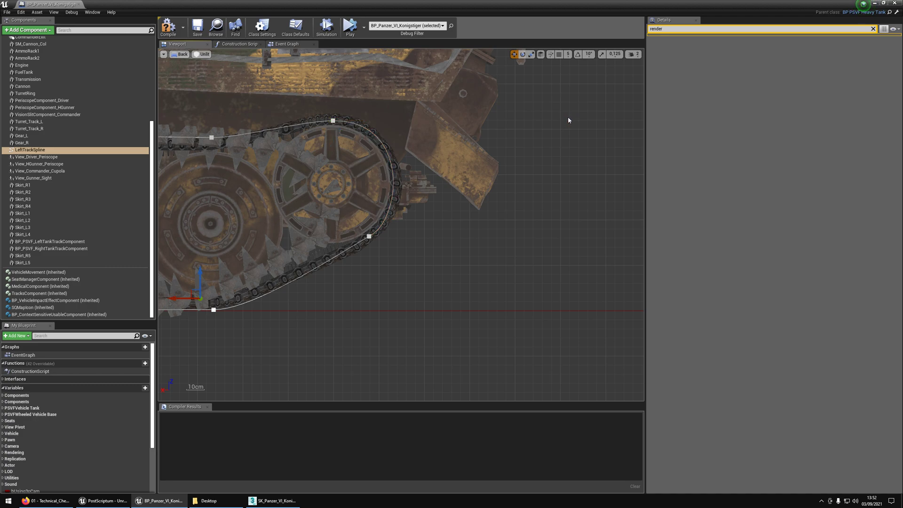
left_click(337, 124)
left_click(569, 119)
mouse_move(582, 128)
left_mouse_down()
mouse_move(602, 130)
mouse_move(595, 137)
left_mouse_up()
left_click(370, 236)
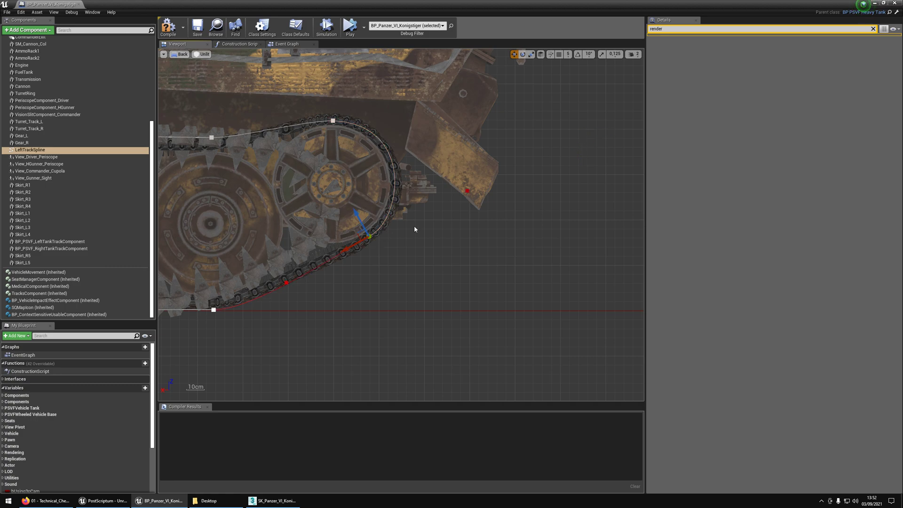
mouse_move(475, 194)
left_mouse_down()
mouse_move(458, 195)
mouse_move(471, 189)
left_mouse_up()
Tilt the first upper-run spline point behind the front sprocket slightly to refine the slope of the track
scroll(471, 188, "down", 6)
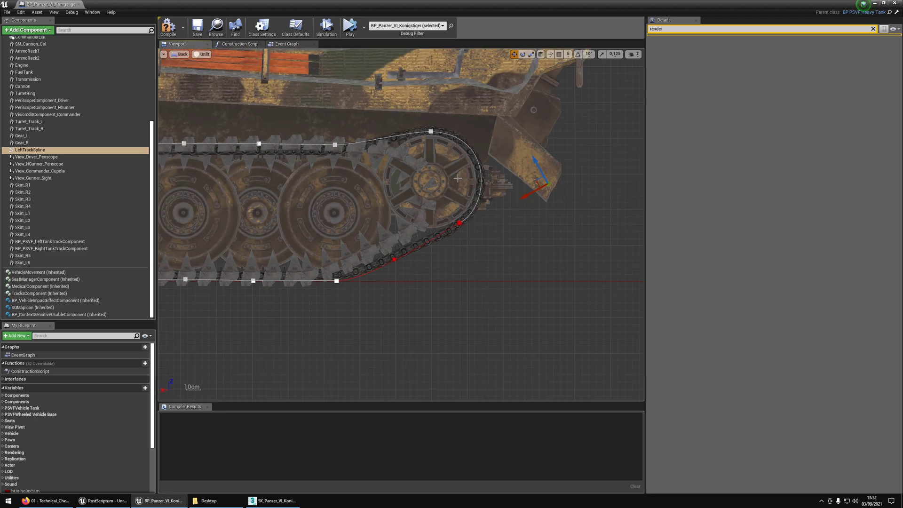
right_click_drag(351, 174, 433, 174)
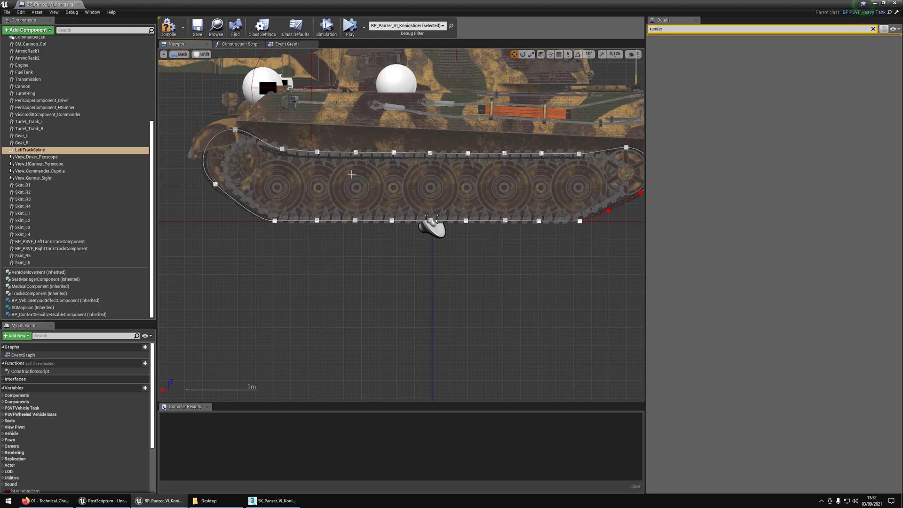
scroll(281, 157, "up", 3)
left_click(286, 146)
scroll(286, 147, "up", 2)
key("e")
left_click_drag(324, 143, 326, 140)
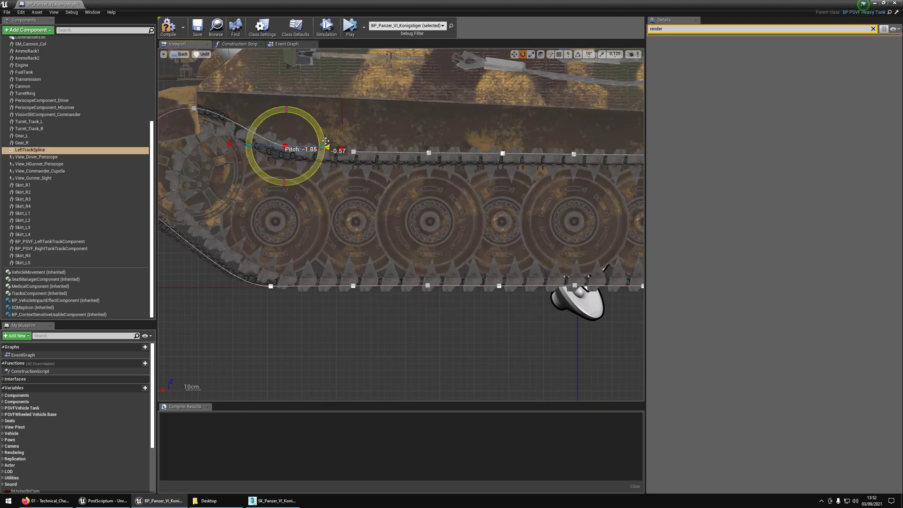
key("w")
scroll(361, 161, "down", 1)
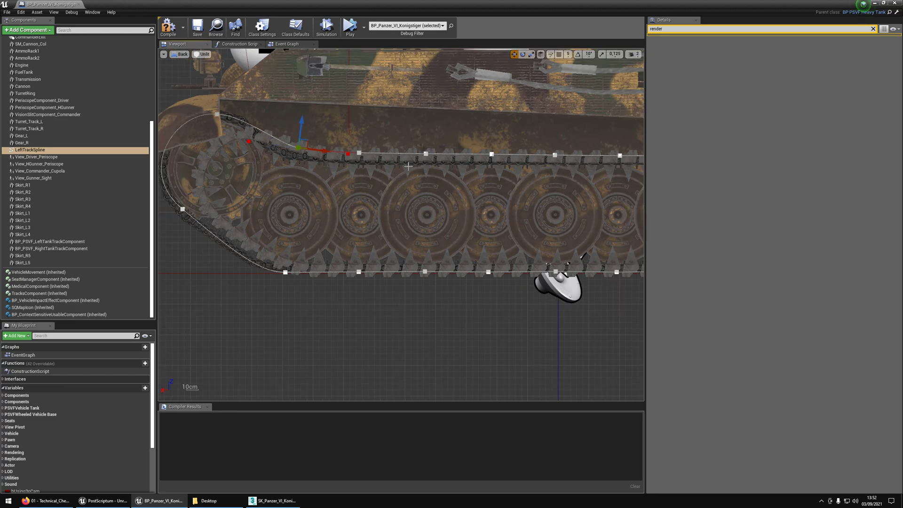
Switch to the perspective view and examine the axis orientation of spline points along the lower and upper track runs
left_click(182, 55)
left_click(191, 63)
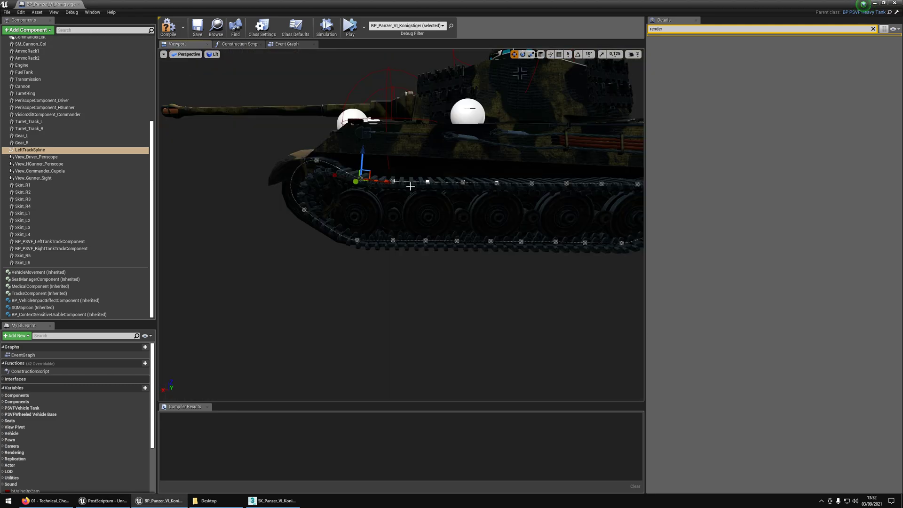
left_click(356, 243)
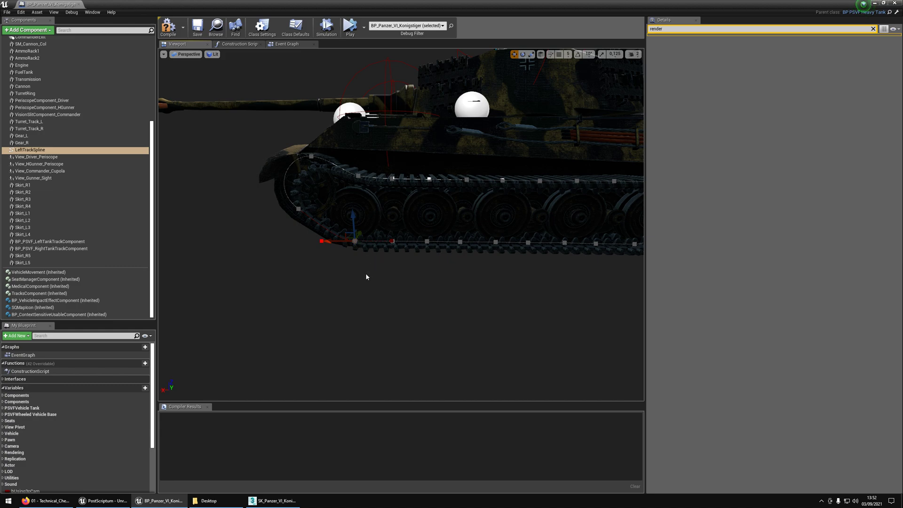
key("f")
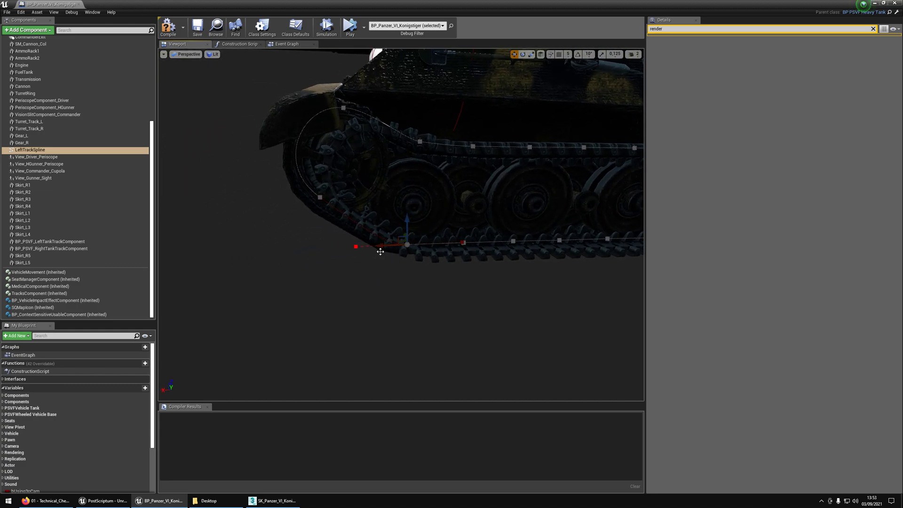
left_click_drag(423, 267, 397, 267, "alt")
left_click(427, 264)
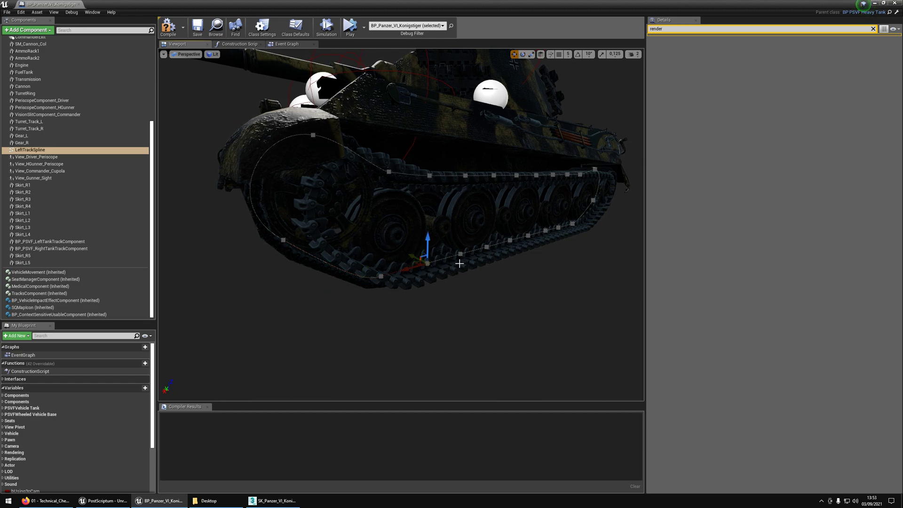
left_click(488, 247)
left_click(553, 174)
mouse_move(559, 179)
left_mouse_down("alt")
mouse_move(612, 209)
mouse_move(537, 190)
mouse_move(565, 191)
left_mouse_up("alt")
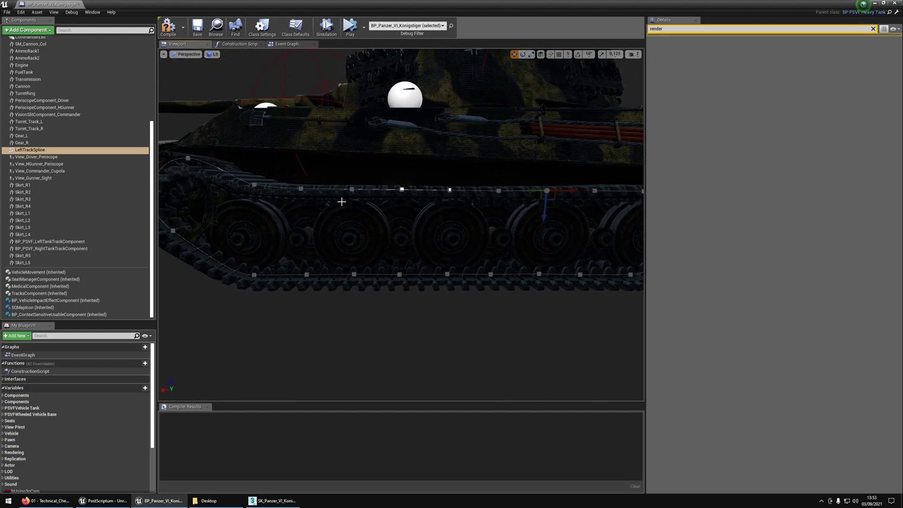
Compare the axis orientation of the foremost upper-run points and inspect the one just behind the front sprocket
left_click(353, 190)
left_click(302, 188)
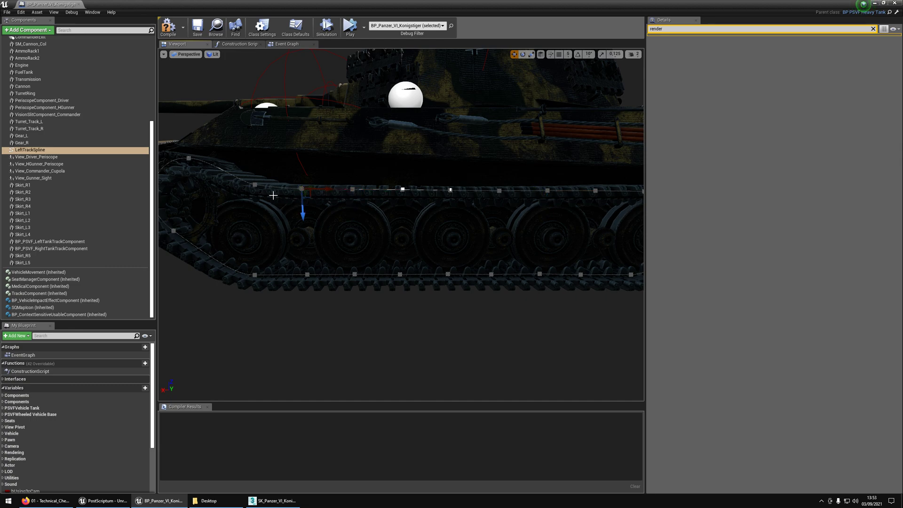
left_click(255, 185)
right_click_drag(255, 185, 334, 187)
key("e")
key("w")
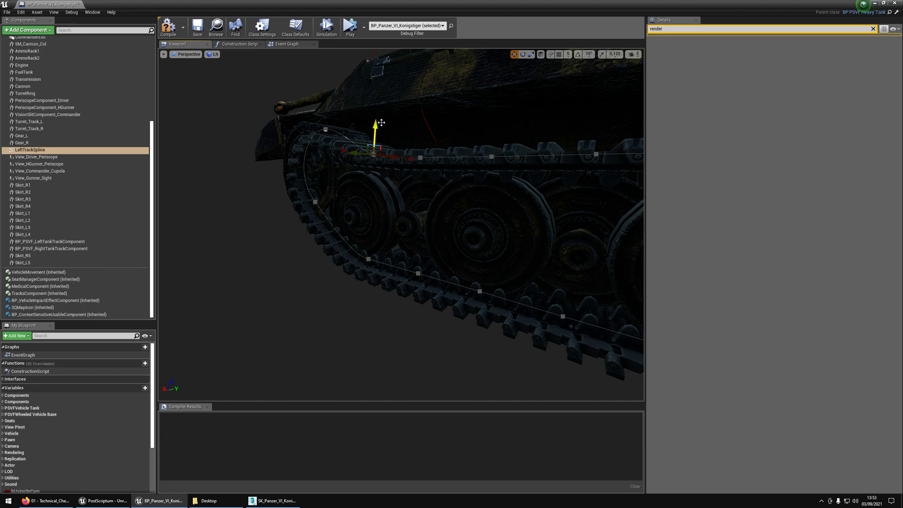
key("e")
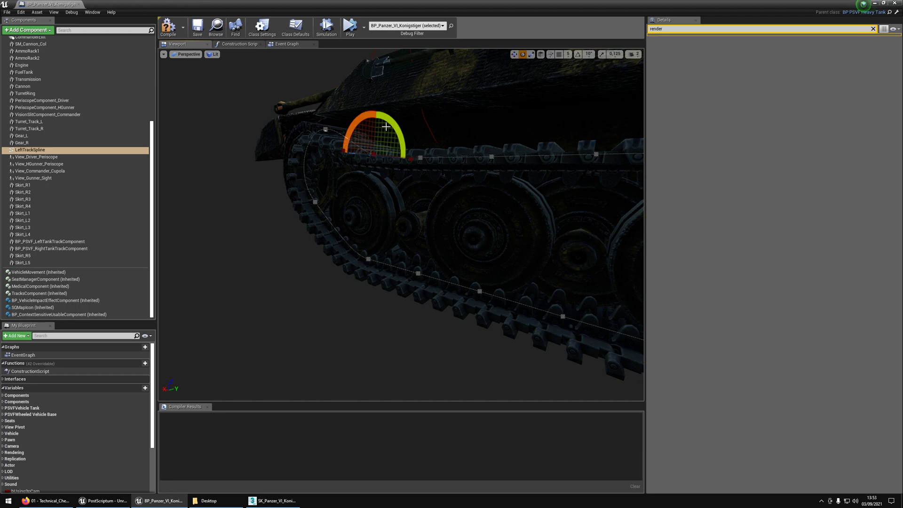
key("w")
right_click_drag(368, 220, 409, 214)
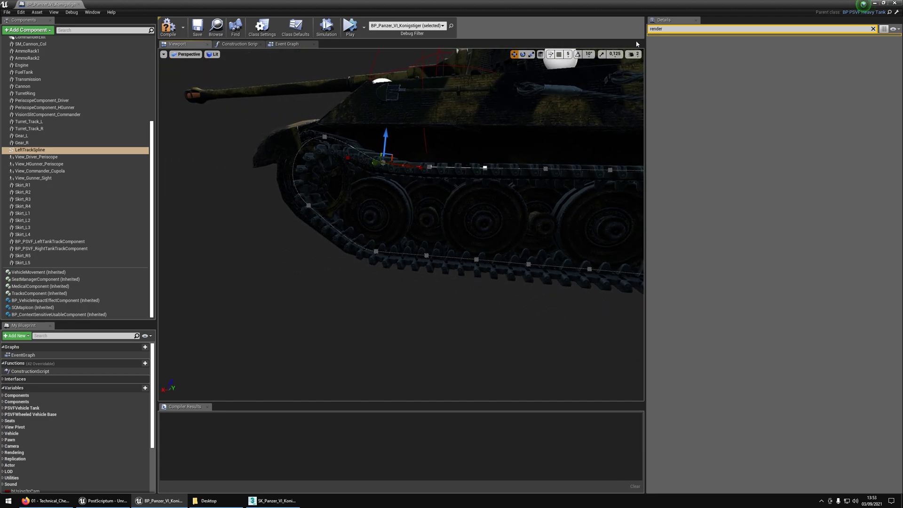
Clear the details filter and set the rotation of the point just behind the front sprocket to 180 on X and Z
left_click(671, 29)
key("BackSpace")
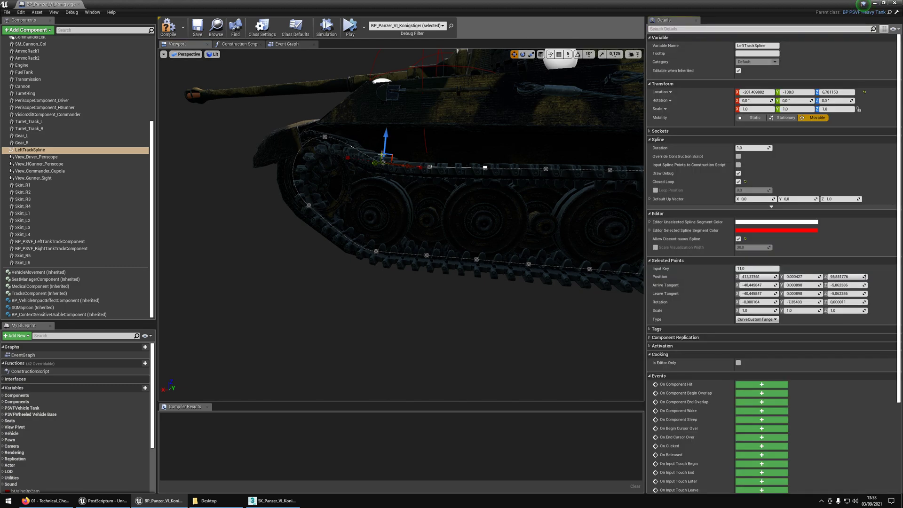
left_click(755, 302)
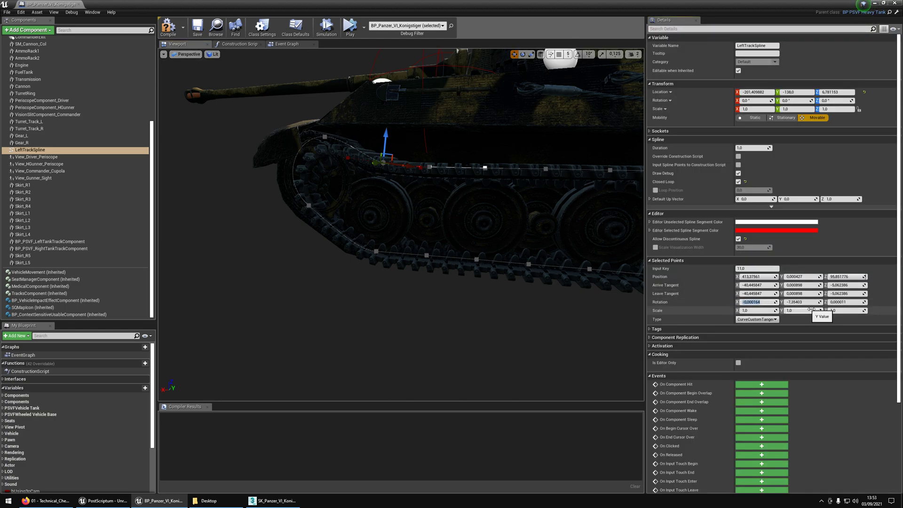
type("180")
key("Tab")
key("Tab")
type("1")
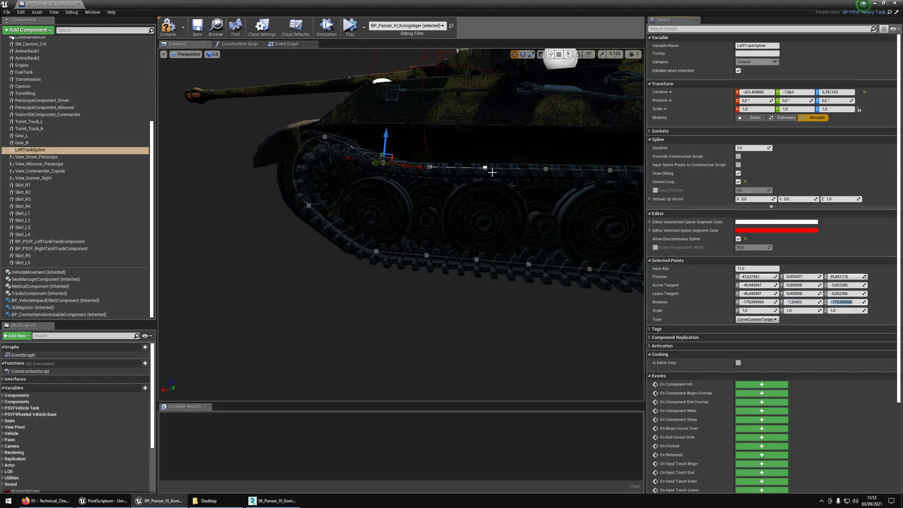
key("Return")
Check the corrected point's orientation against its upper-run neighbour and inspect the spline around the front sprocket from several angles
left_click(431, 168)
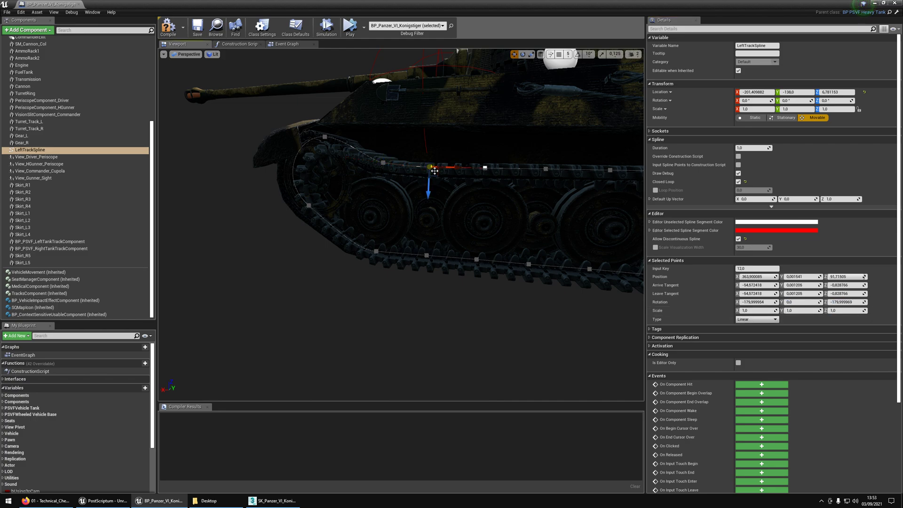
left_click(384, 164)
right_click_drag(396, 172, 483, 188)
right_click_drag(445, 238, 396, 210)
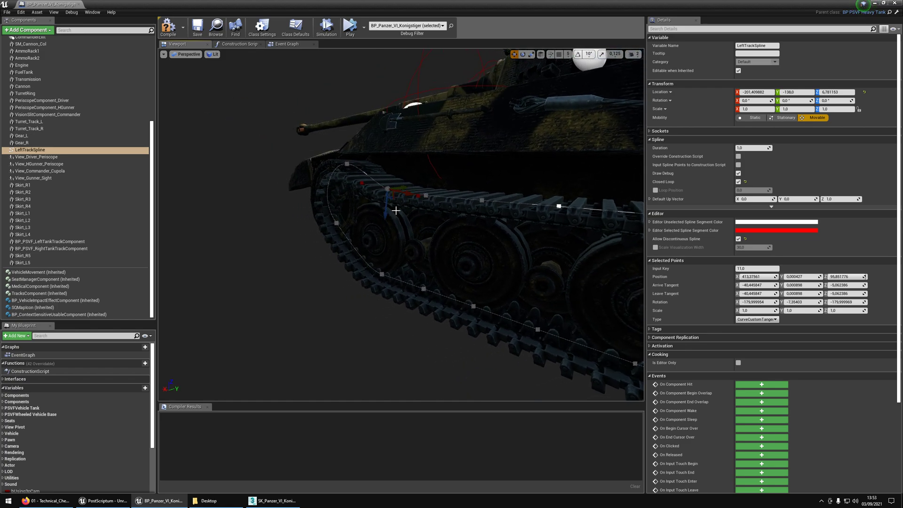
left_click_drag(397, 194, 470, 203, "alt")
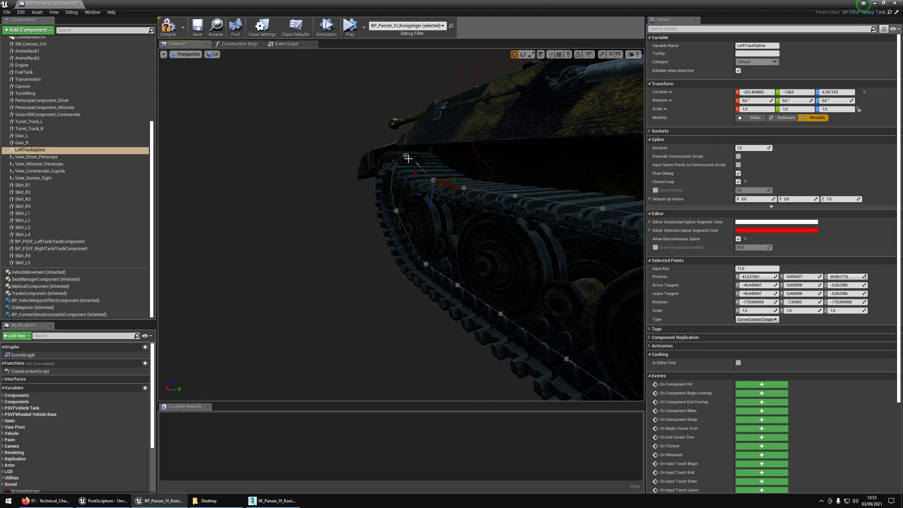
left_click_drag(456, 199, 551, 197, "alt")
left_click_drag(402, 207, 367, 202, "alt")
left_click_drag(429, 202, 428, 257, "alt")
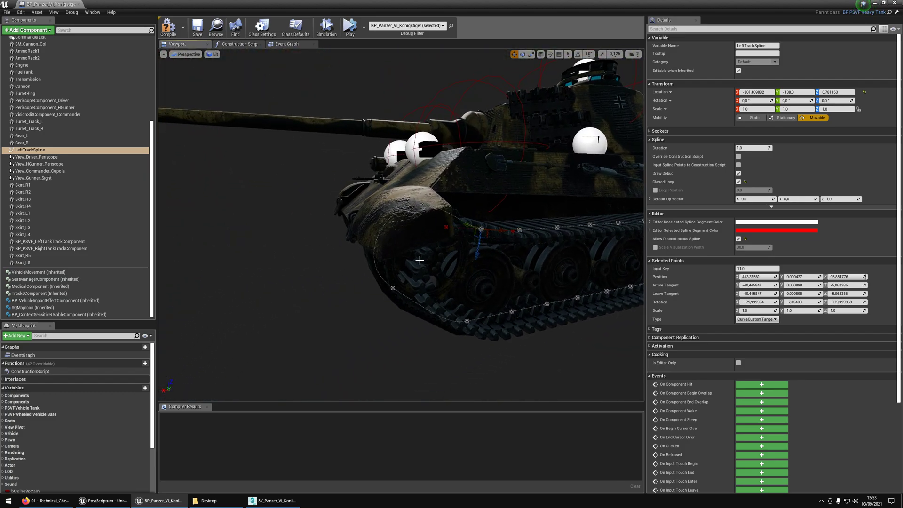
left_click_drag(496, 313, 235, 212, "alt")
Duplicate the LeftTrackSpline component and name the copy RightTrackSpline
left_click(30, 150)
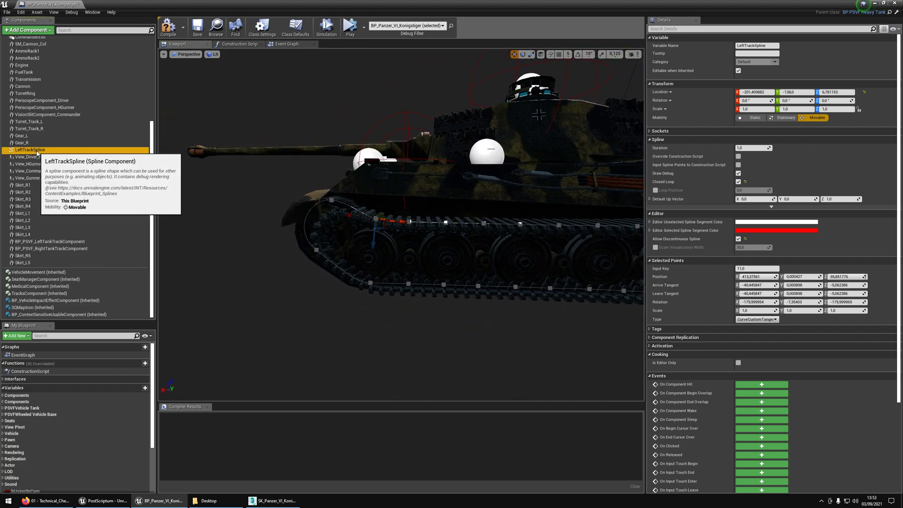
key("ctrl+w")
key("F2")
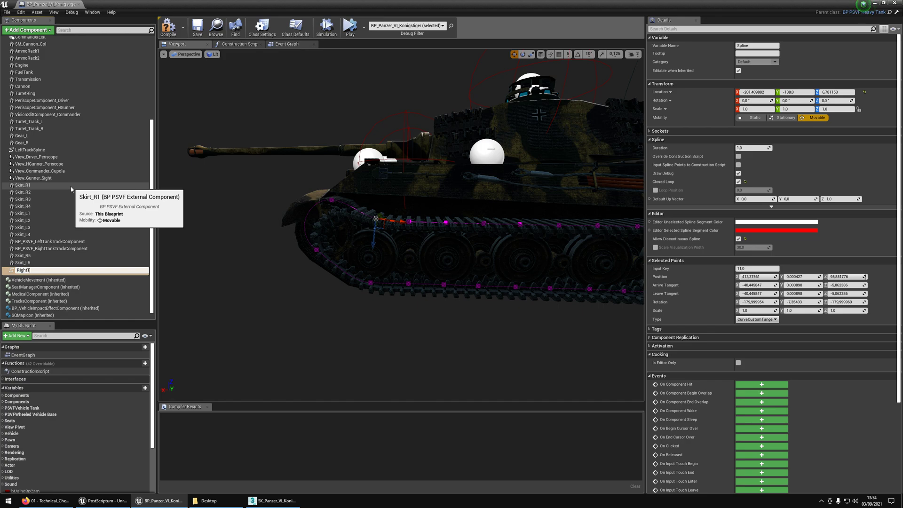
type("RightTrackSpline")
key("Return")
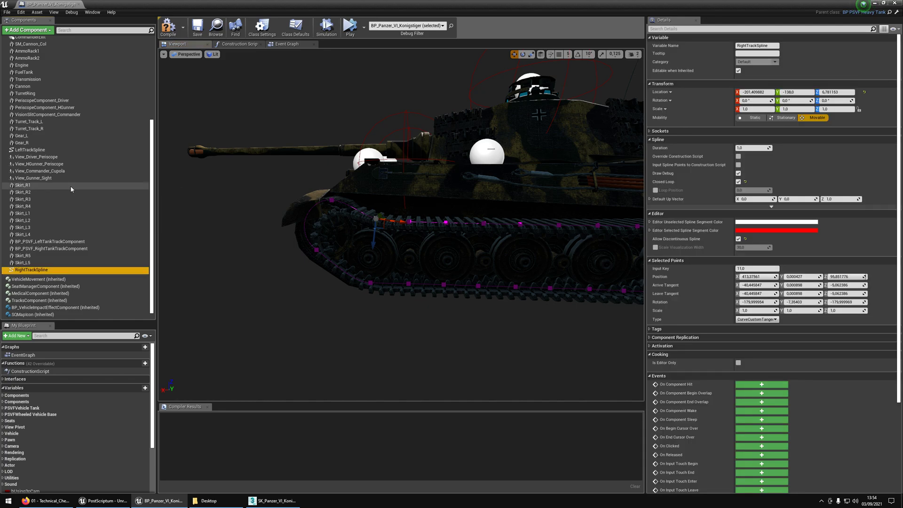
Set RightTrackSpline's Y location to 138 to place it on the opposite track, and save the blueprint
left_click_drag(209, 218, 296, 224)
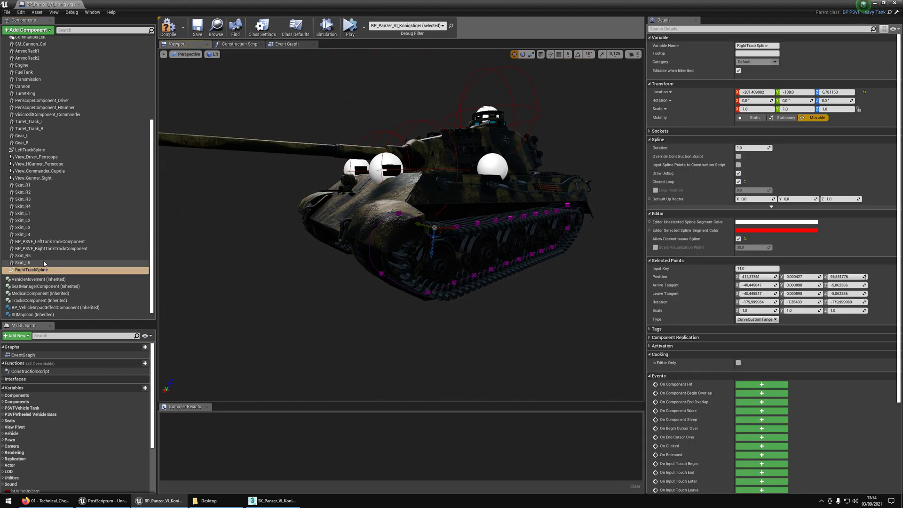
left_click(37, 262)
left_click(30, 269)
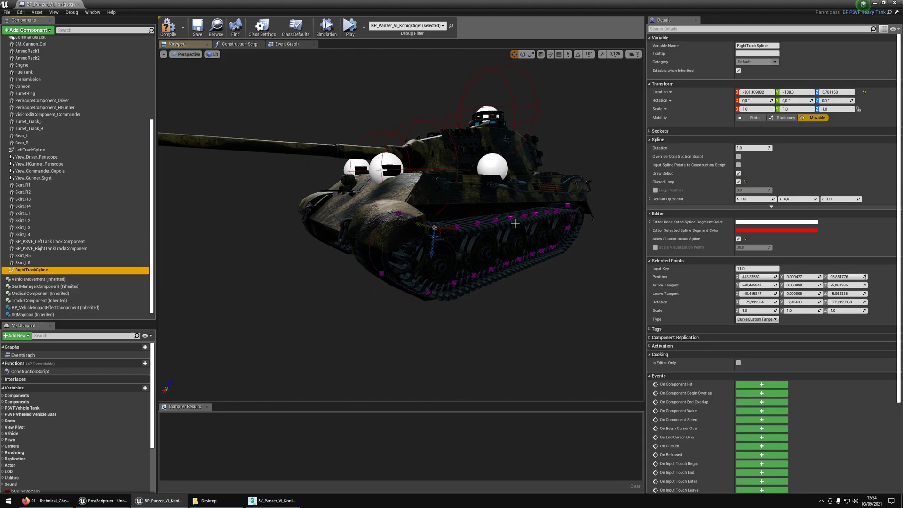
left_click(785, 91)
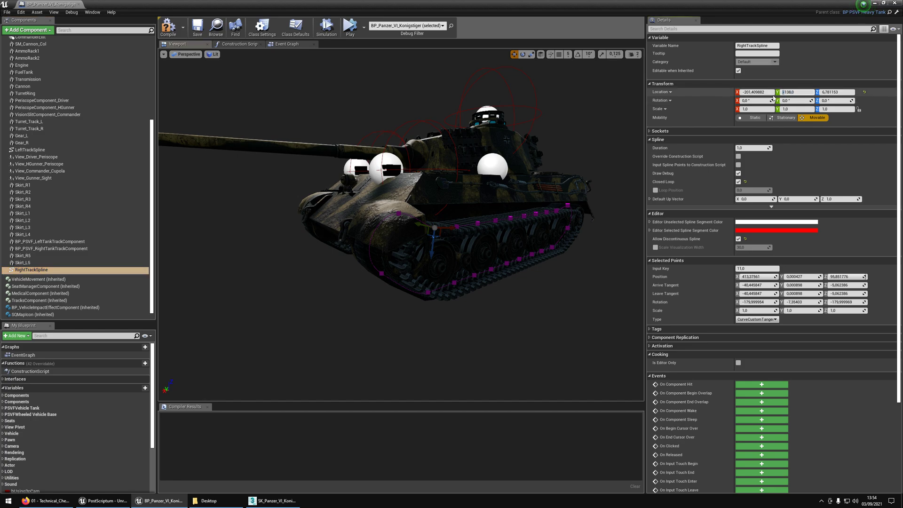
left_click_drag(288, 196, 447, 231, "alt")
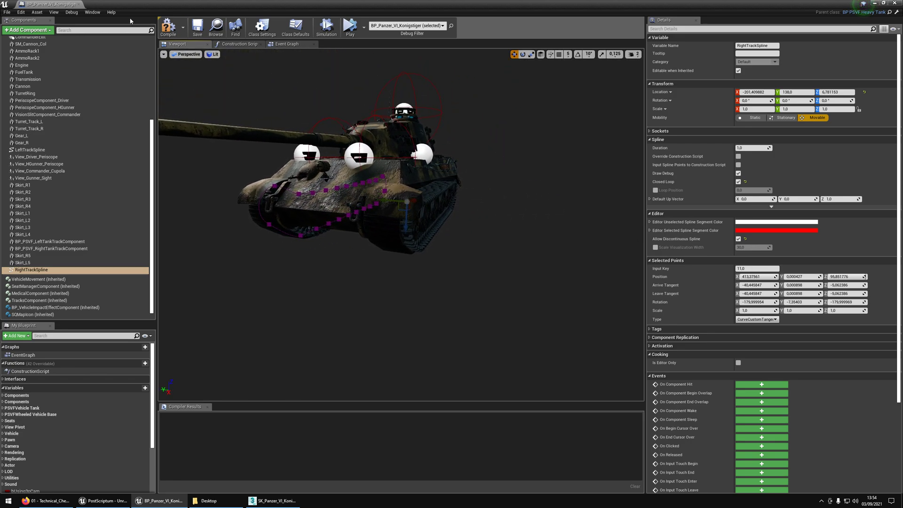
left_click(199, 30)
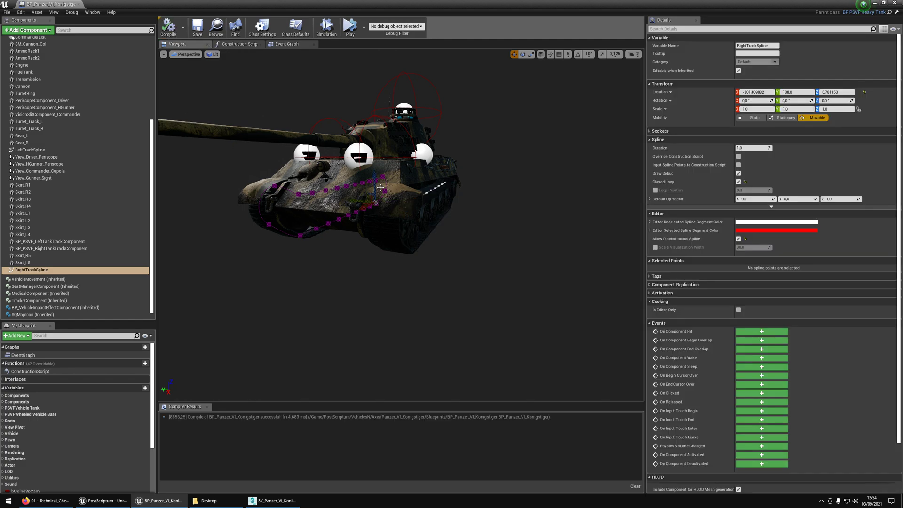
Select the inherited TracksComponent and locate its right track link mesh in the content browser
right_click_drag(377, 183, 301, 193)
right_click_drag(301, 120, 499, 206)
scroll(106, 185, "down", 1)
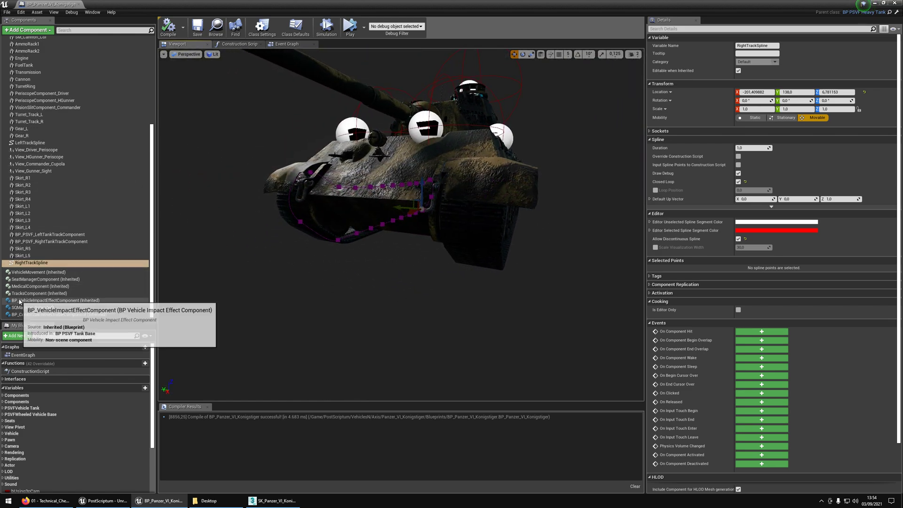
left_click(43, 293)
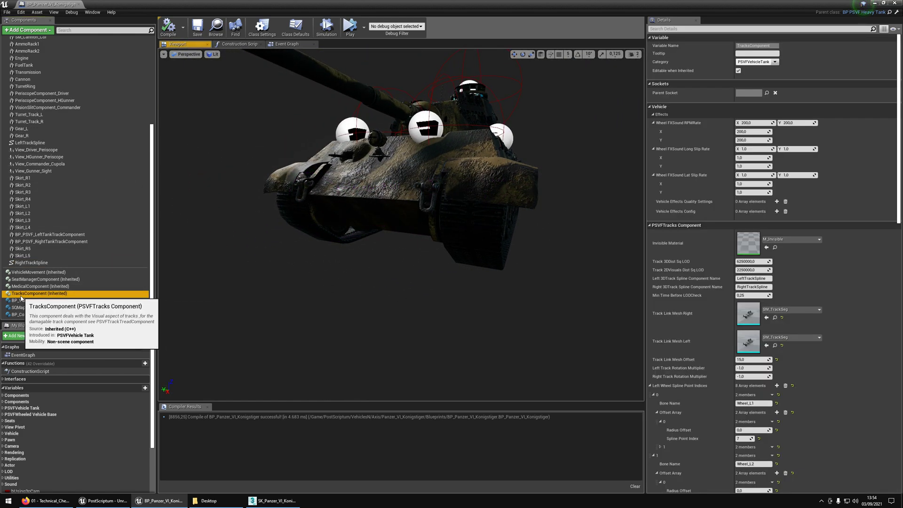
left_click(775, 318)
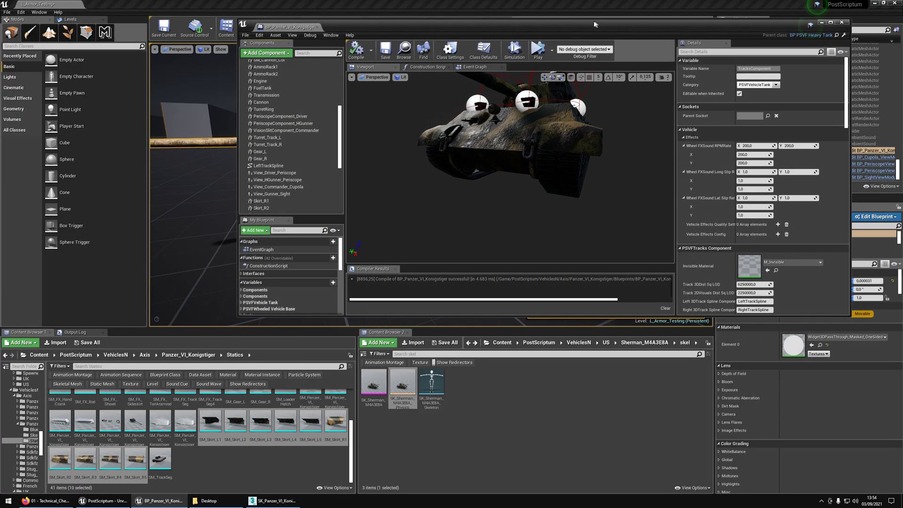
Open the SM_TrackSeg static mesh, set its collision preset to NoCollision, then save and close it
left_click(227, 472)
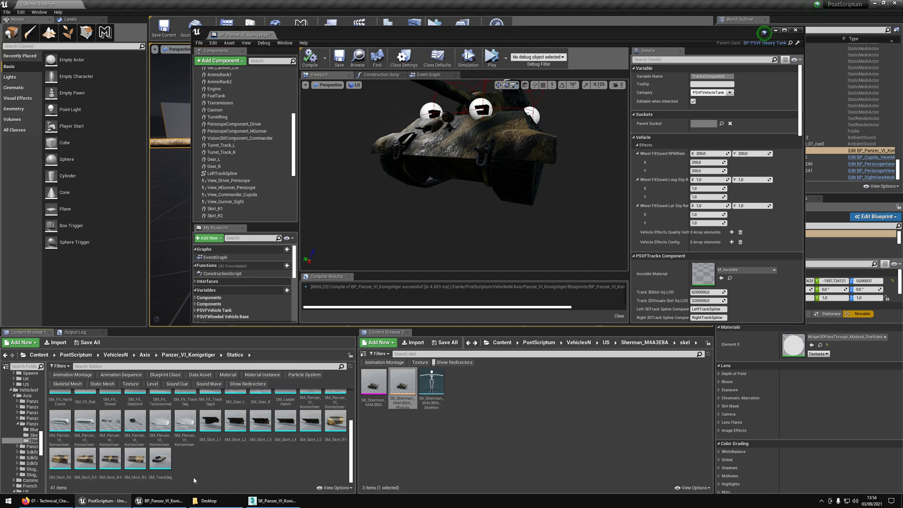
double_click(170, 471)
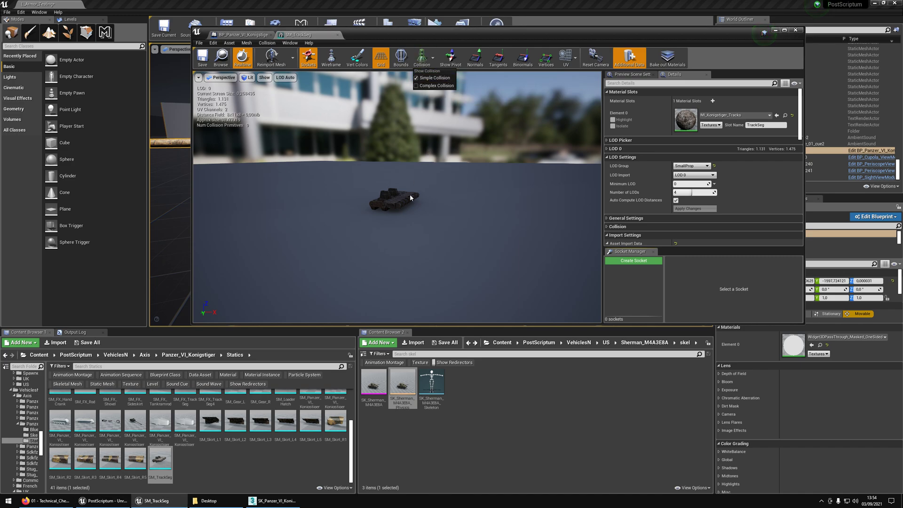
scroll(411, 198, "up", 3)
left_click(432, 58)
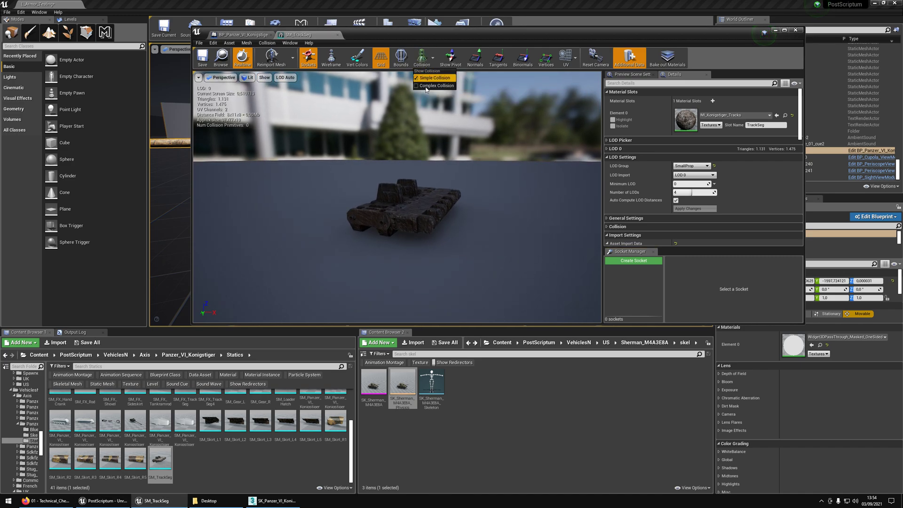
left_click(643, 157)
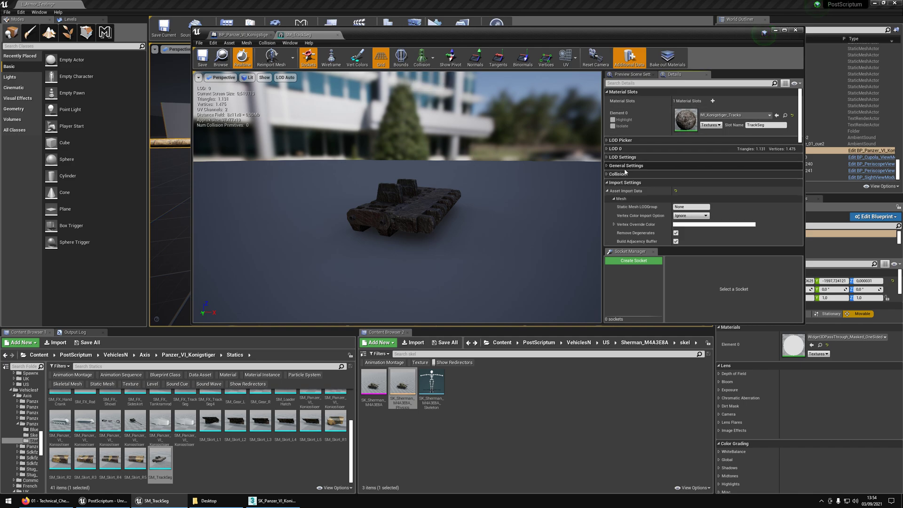
left_click(622, 174)
scroll(623, 176, "down", 2)
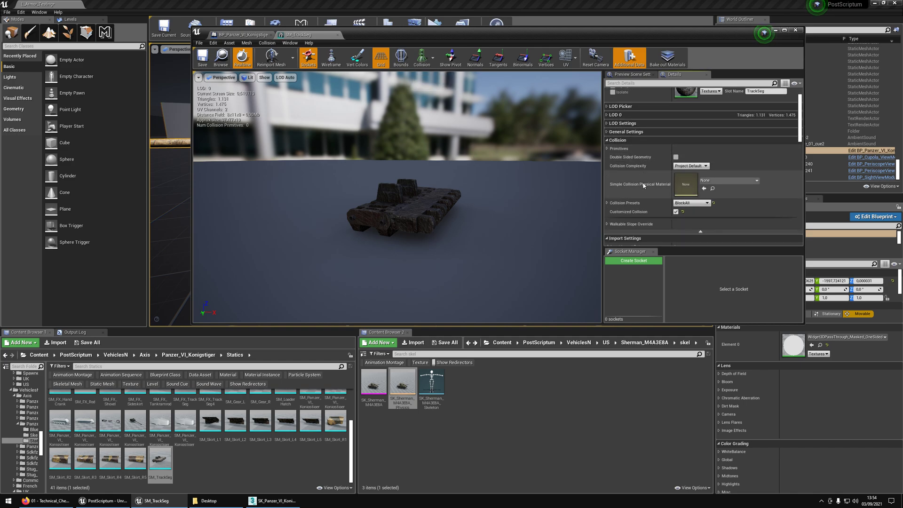
left_click(690, 203)
left_click(686, 213)
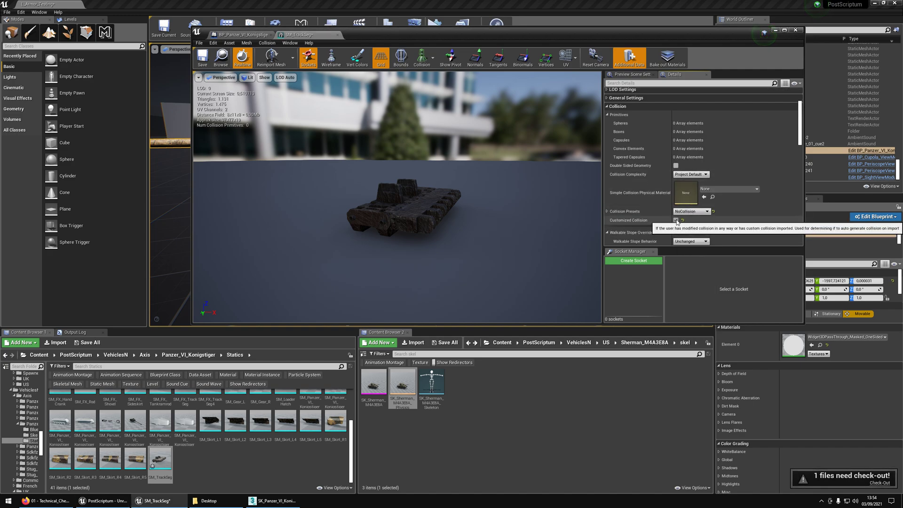
scroll(686, 214, "down", 2)
key("ctrl+s")
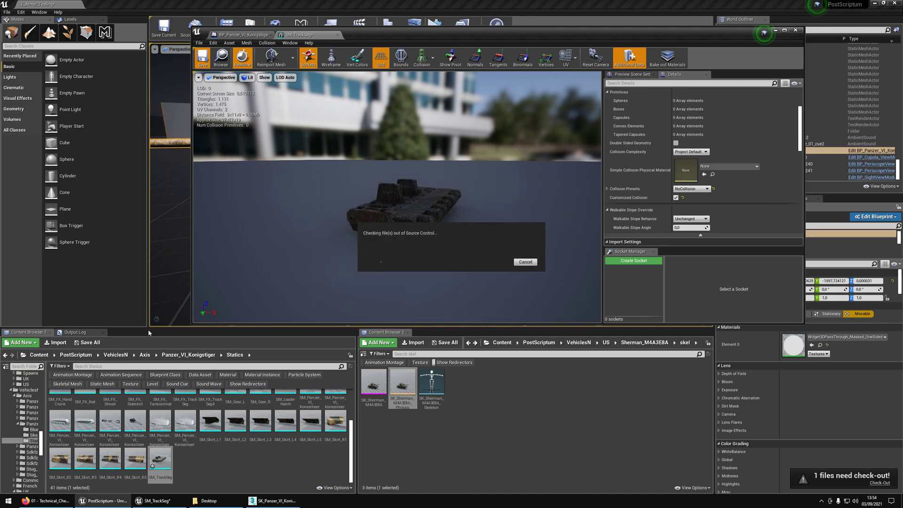
middle_click(309, 35)
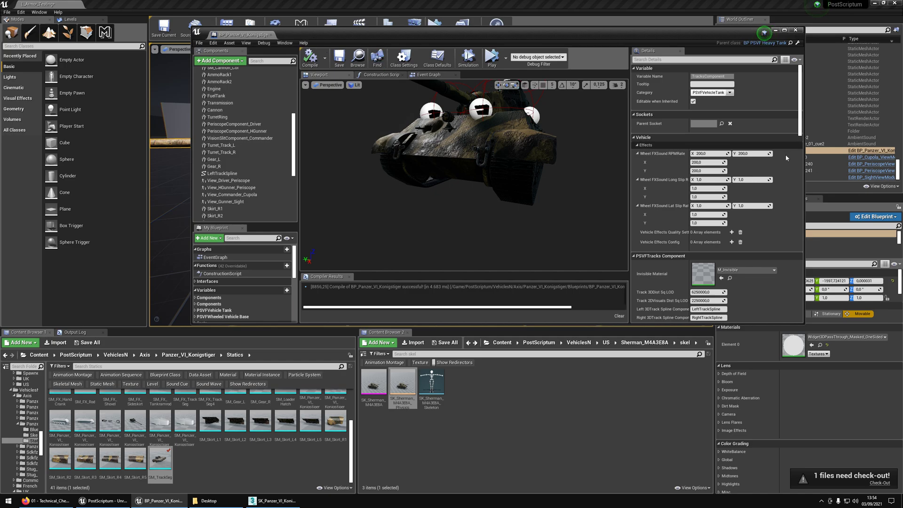
Assign SM_TrackSeg as both the left and right track link mesh in the tracks component
scroll(787, 158, "down", 6)
left_click(722, 240)
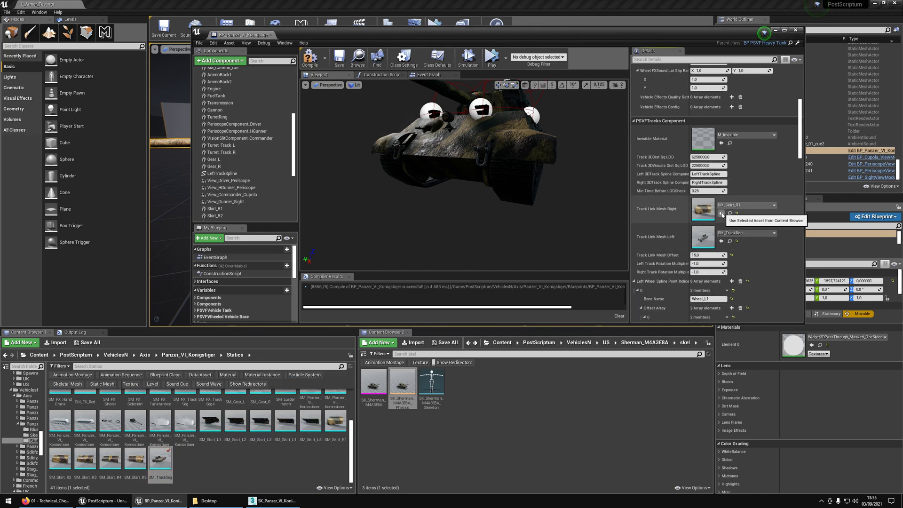
left_click(721, 213)
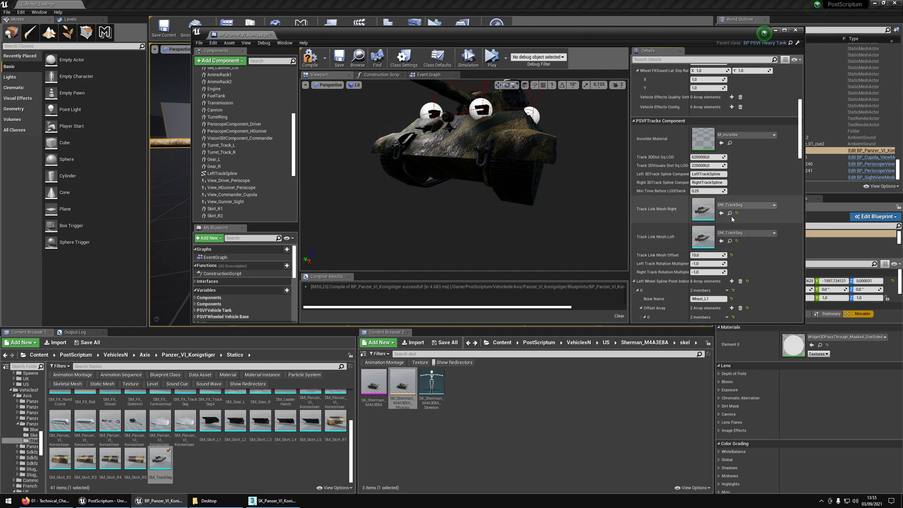
Reopen SM_TrackSeg with its pivot shown and examine the pivot location from the side
double_click(160, 465)
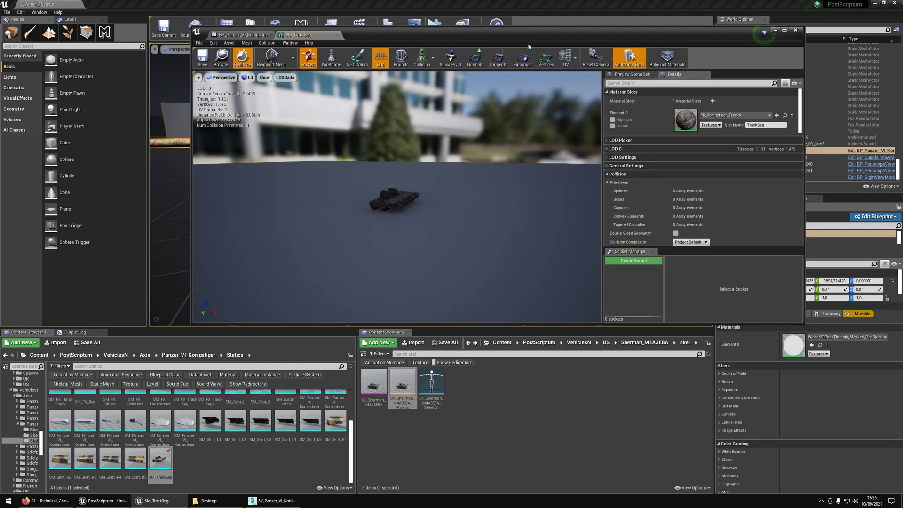
left_click(450, 59)
right_click_drag(419, 178, 428, 156)
key("d")
key("a")
right_click_drag(429, 208, 429, 208)
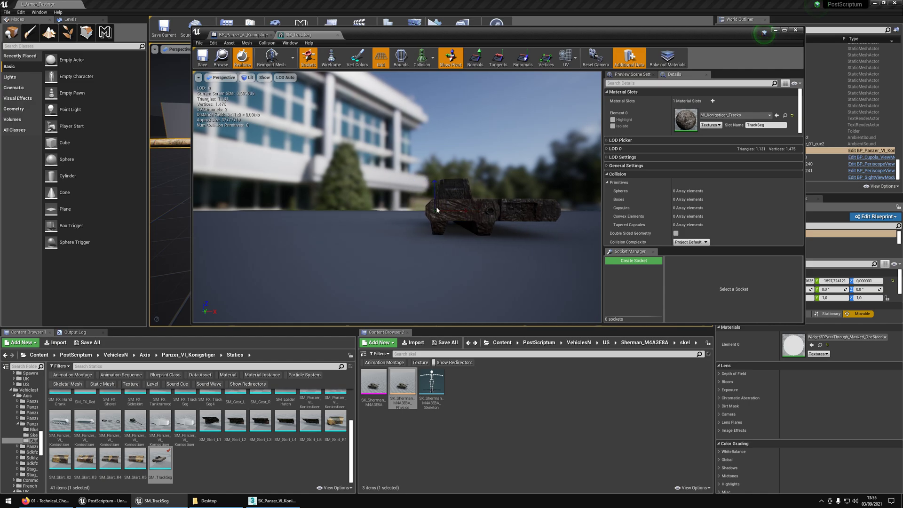
Mark the track segment's centreline, middle point and current pivot on a temporary screen capture, and discard it
key("Print")
left_click_drag(395, 134, 605, 260)
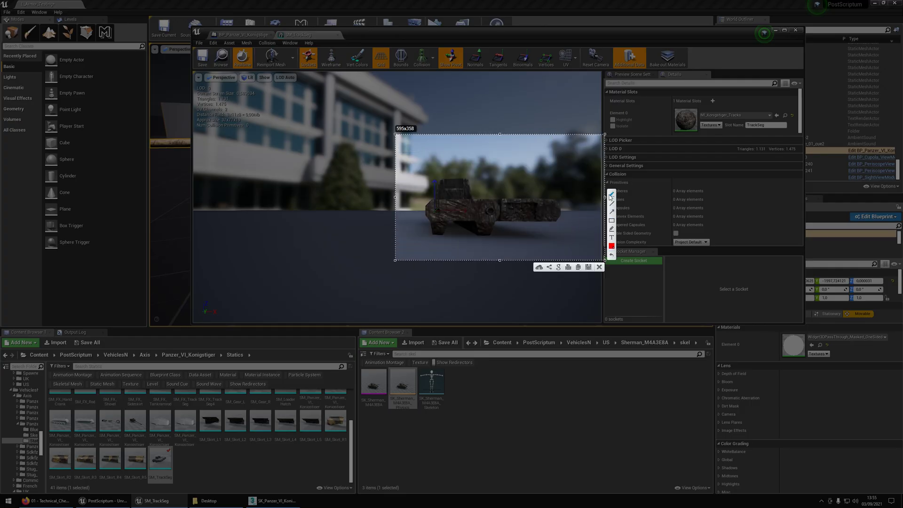
mouse_move(489, 204)
left_mouse_down()
mouse_move(497, 211)
mouse_move(489, 208)
left_mouse_up()
left_click_drag(411, 212, 581, 214)
left_click_drag(498, 197, 496, 226)
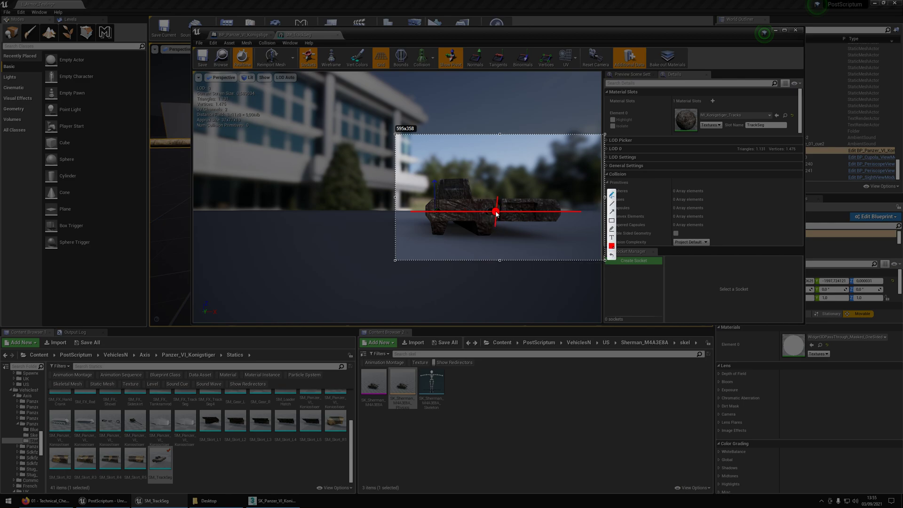
left_click_drag(431, 209, 439, 214)
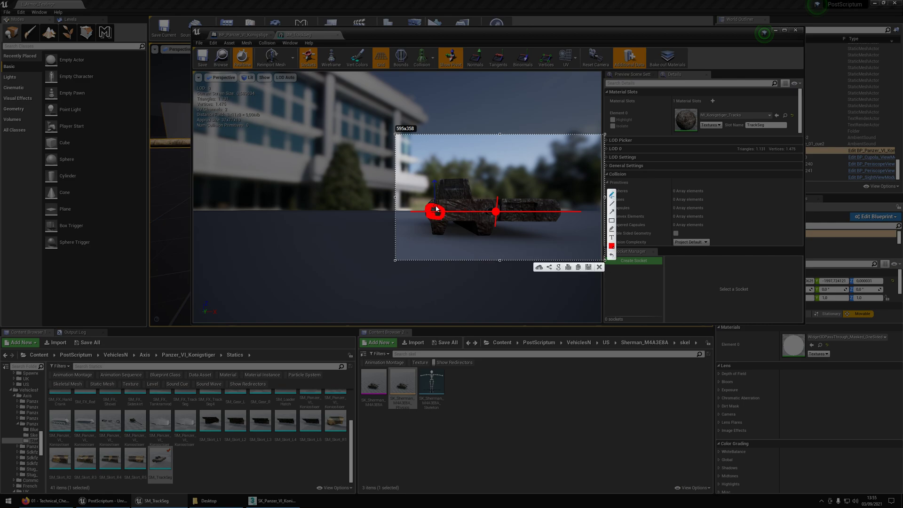
mouse_move(422, 199)
left_mouse_down()
mouse_move(412, 220)
mouse_move(431, 234)
left_mouse_up()
left_click_drag(400, 242, 434, 237)
key("Escape")
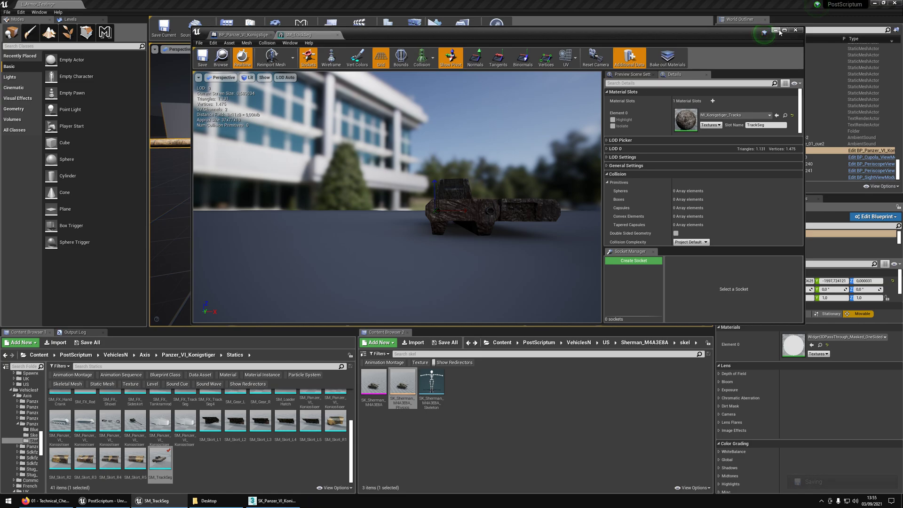
Switch to the 3ds Max scene and, in wireframe, delete the box object enclosing the SM_TrackSeg track segment
left_click(778, 30)
mouse_move(441, 202)
right_mouse_down()
mouse_move(442, 249)
mouse_move(424, 202)
mouse_move(409, 198)
mouse_move(441, 201)
right_mouse_up()
key("alt+Tab")
left_click(419, 309)
middle_click_drag(419, 312, 479, 303, "alt")
key("F3")
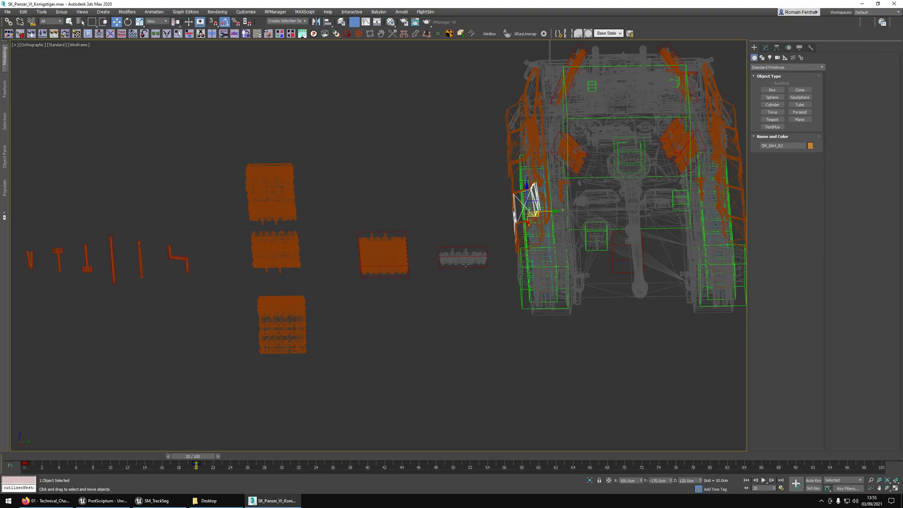
left_click(475, 269)
left_click(478, 268)
key("Delete")
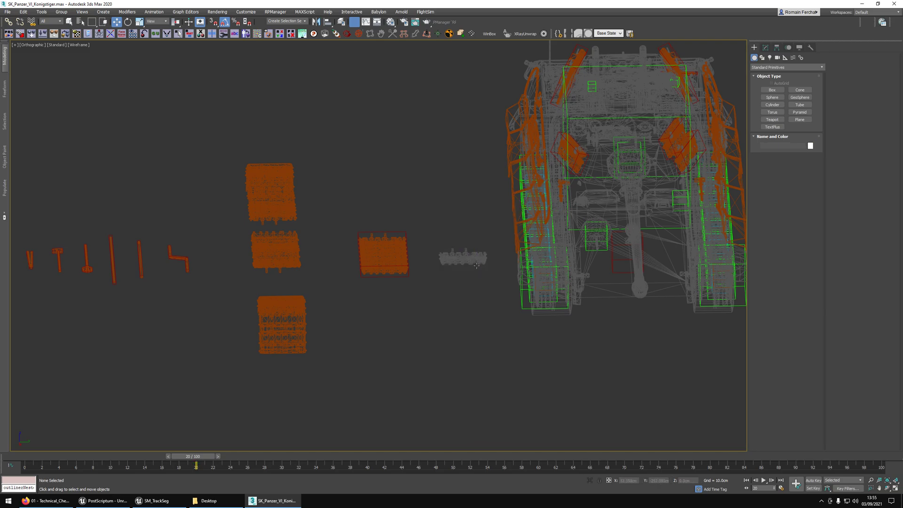
Move SM_TrackSeg to the world origin (0, 0, 0) and isolate it in the front view
left_click(474, 263)
right_click(671, 481)
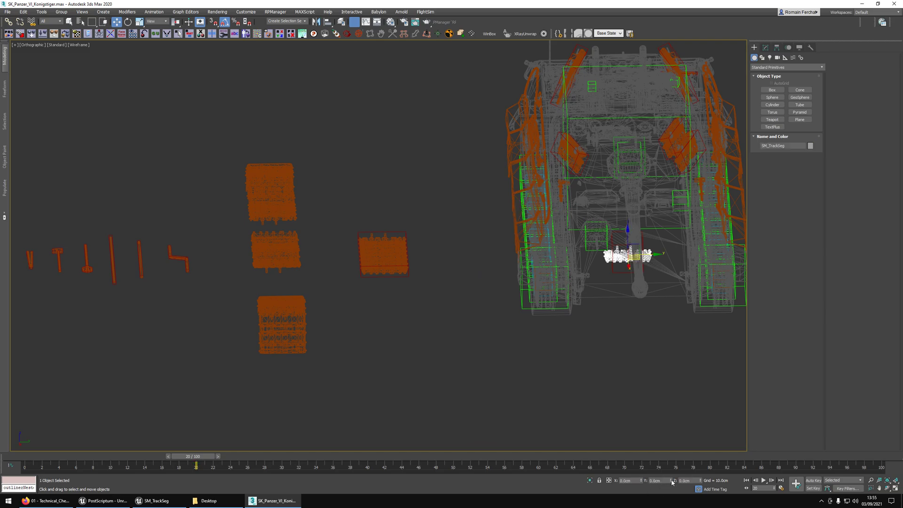
key("alt+q")
key("f")
key("z")
key("F3")
key("F3")
scroll(410, 266, "down", 5)
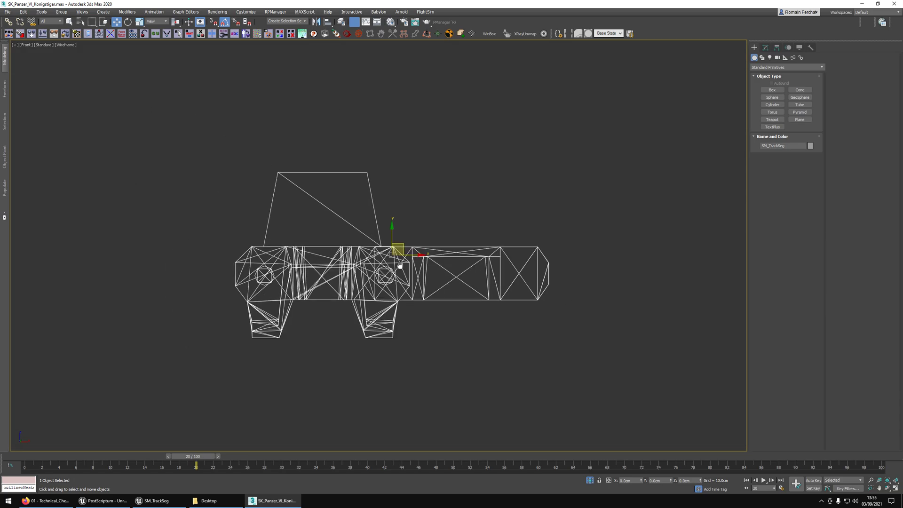
scroll(412, 246, "up", 3)
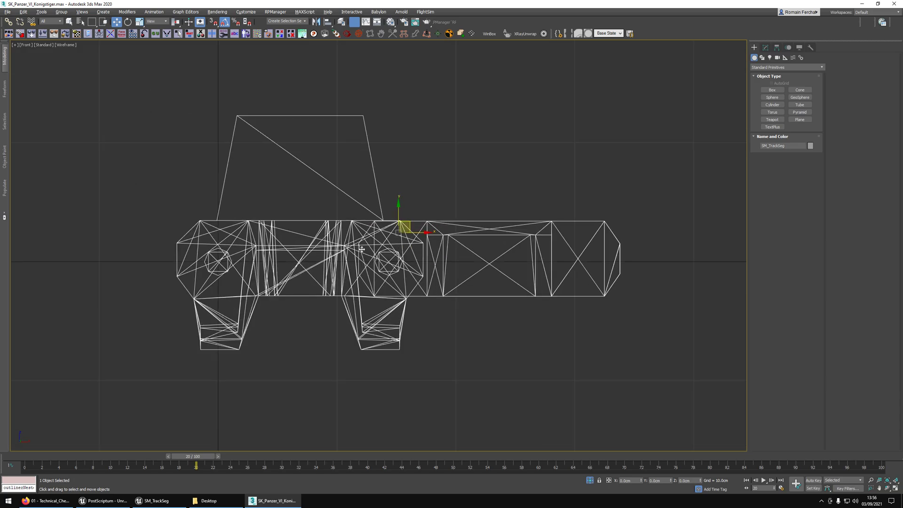
scroll(588, 160, "down", 2)
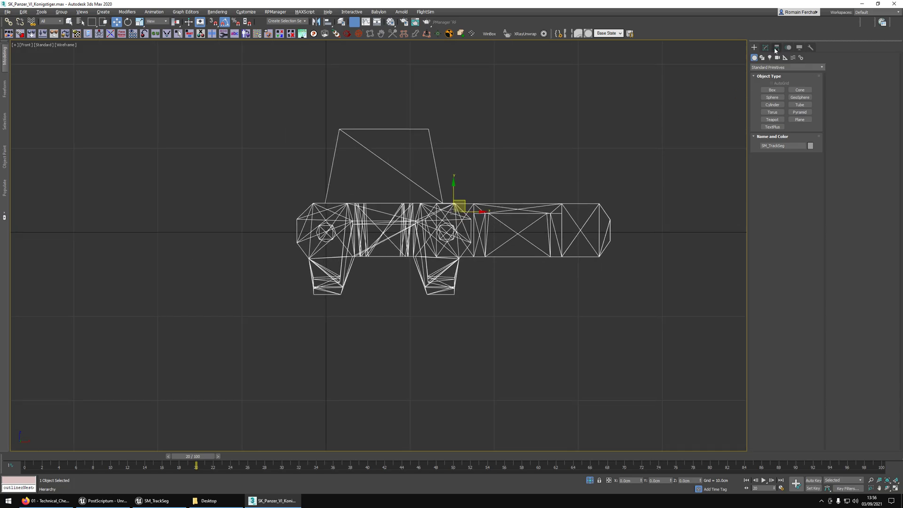
Check SM_TrackSeg's pivot with Affect Pivot Only and set the transform centre to the object's pivot point
left_click_drag(469, 205, 490, 214)
right_click(489, 214)
left_click(776, 47)
left_click(787, 97)
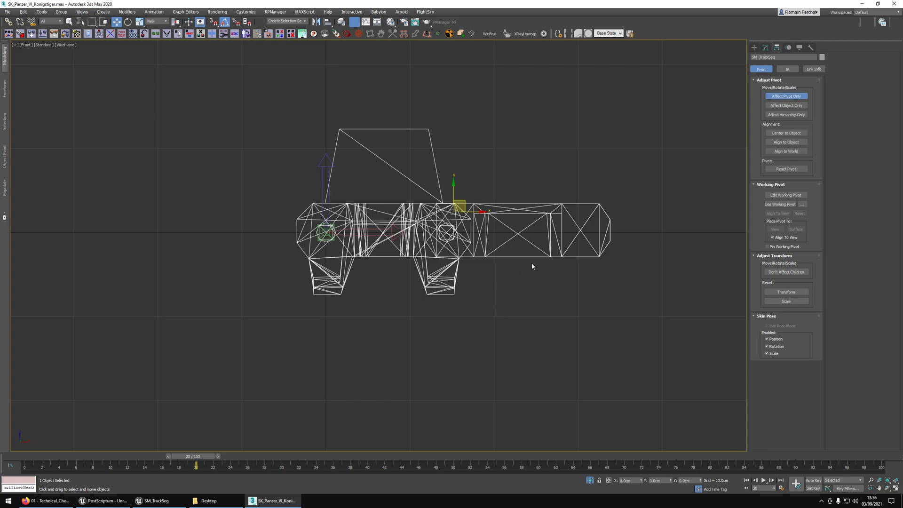
key("1")
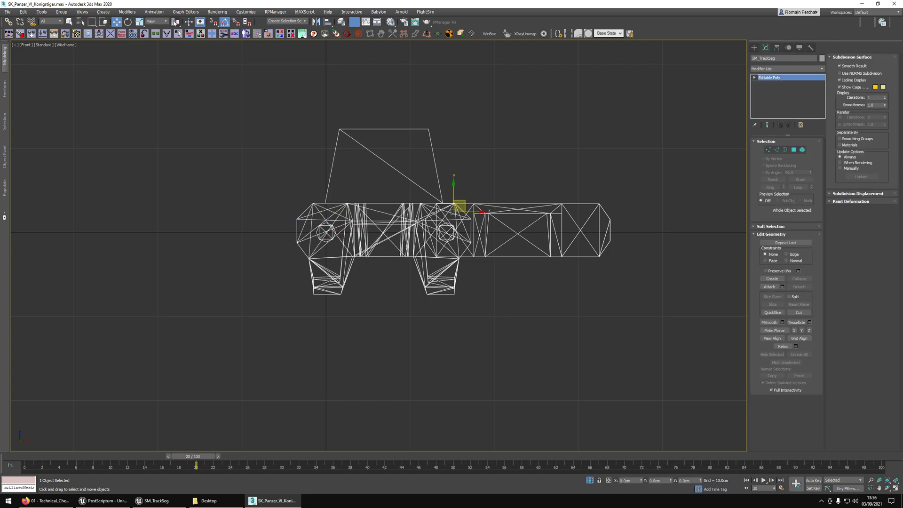
left_click_drag(178, 30, 179, 34)
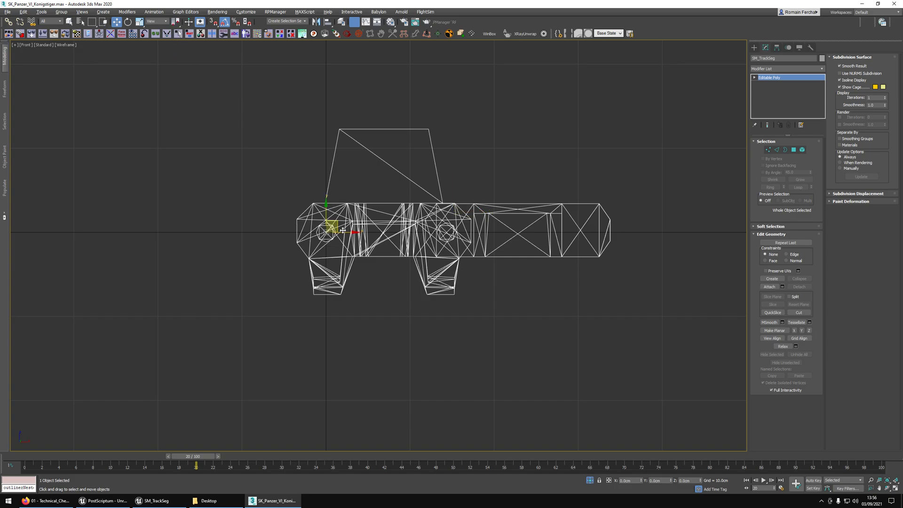
Shift all of SM_TrackSeg's vertices along X so the pivot lies at the middle of the two-link segment
key("e")
left_click_drag(343, 230, 379, 212)
key("w")
key("1")
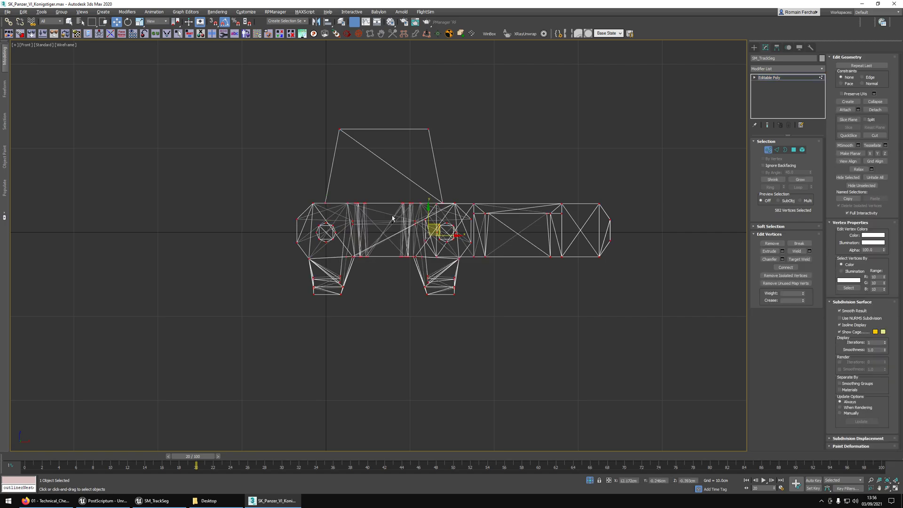
left_click_drag(453, 239, 360, 214)
key("1")
key("e")
right_click(361, 214)
key("w")
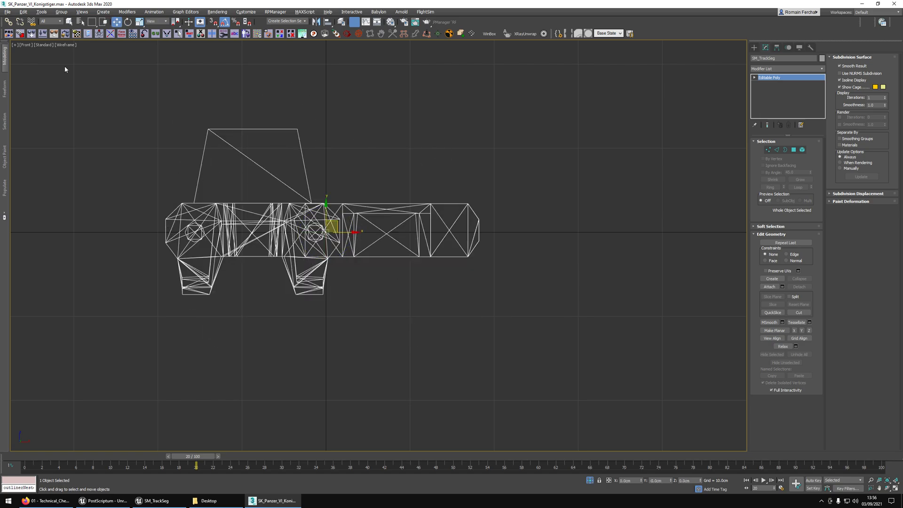
Export the selected segment as SM_TrackSeg.fbx into the Panzer_VI_Konigstiger export folder
left_click(8, 13)
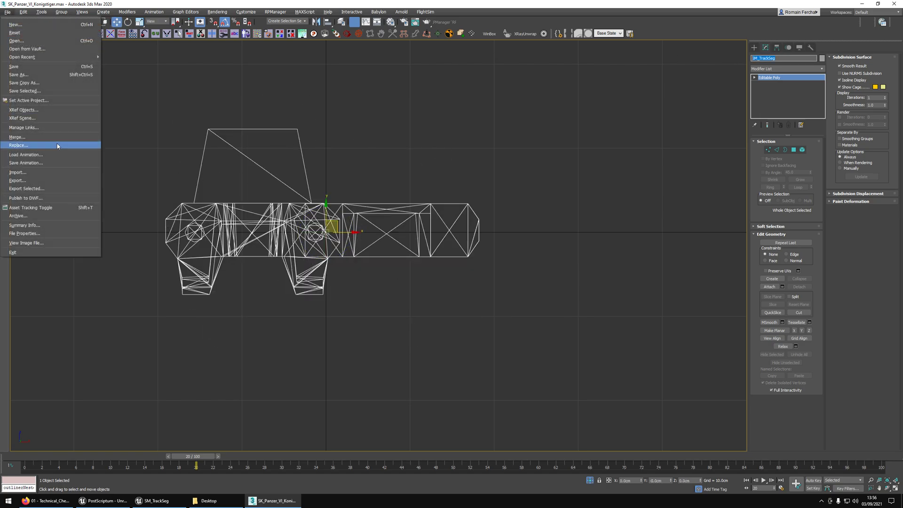
left_click(46, 189)
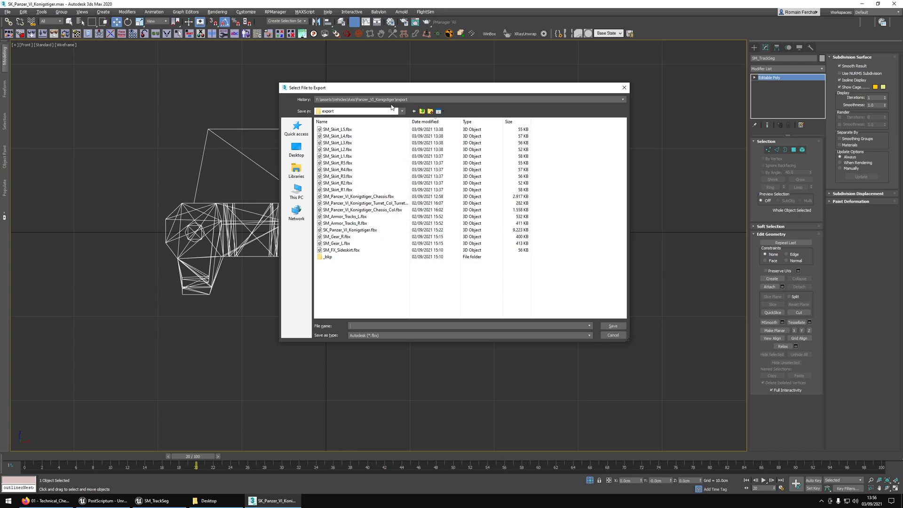
key("Return")
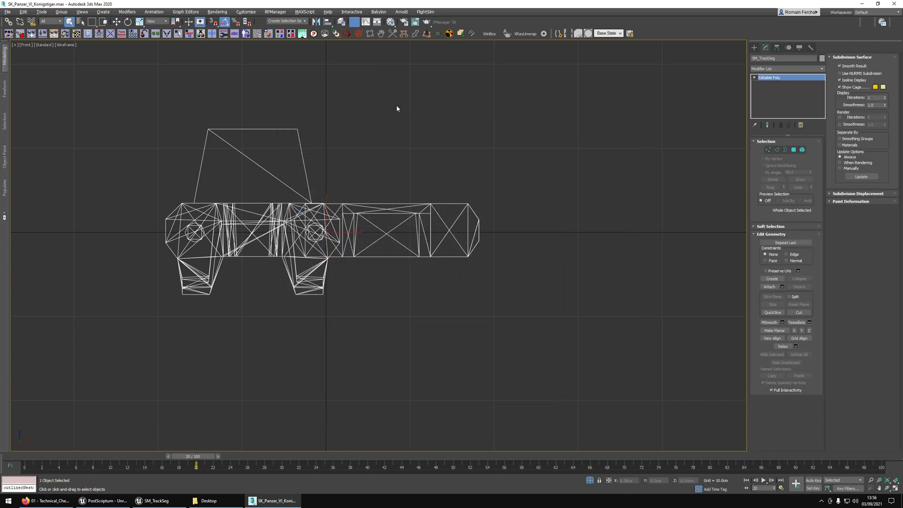
Switch back to the Unreal Editor and reimport SM_TrackSeg from the new SM_TrackSeg.fbx file
key("alt+Tab")
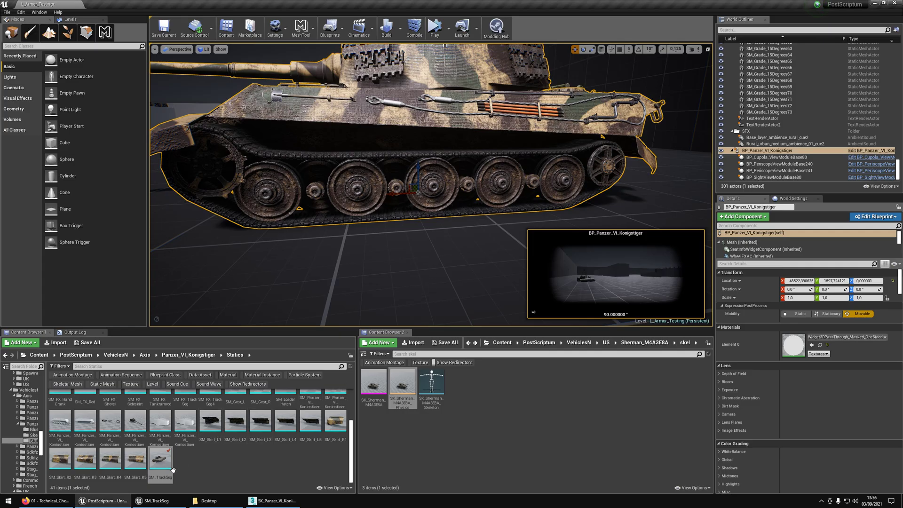
right_click(172, 470)
left_click(200, 283)
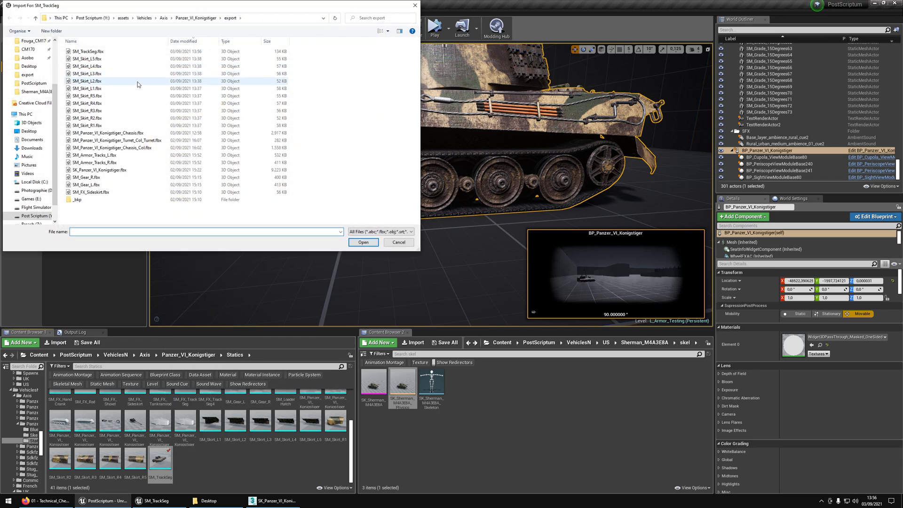
double_click(94, 51)
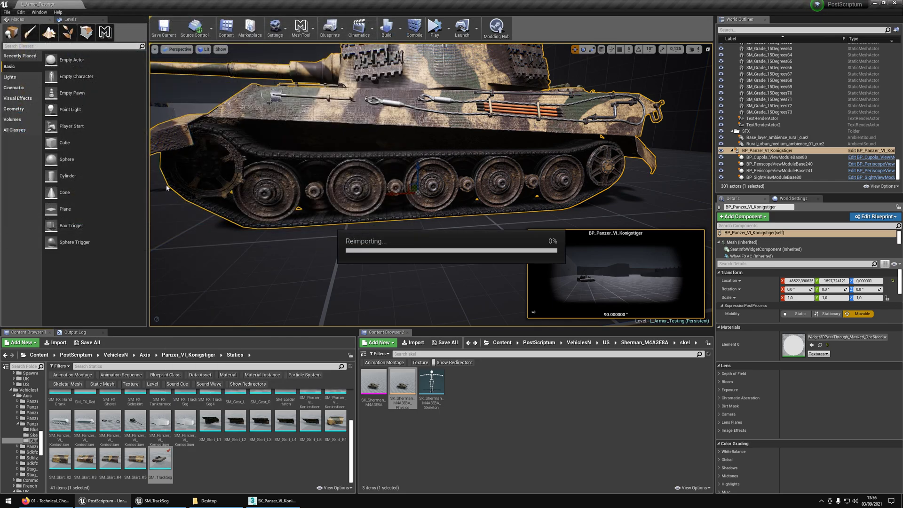
Open the reimported SM_TrackSeg and examine its pivot position from above and from the side
double_click(167, 469)
right_click_drag(469, 136, 557, 212)
key("w")
key("f")
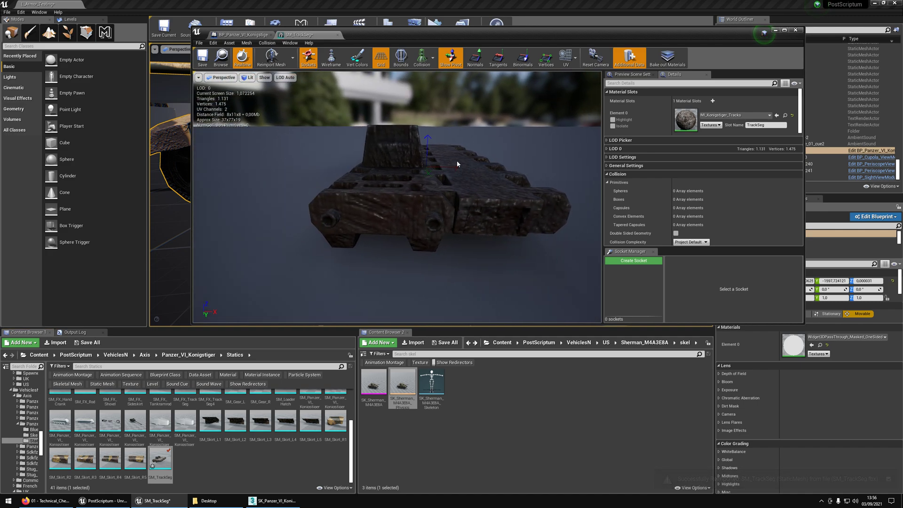
right_click_drag(457, 164, 442, 94)
key("w")
key("f")
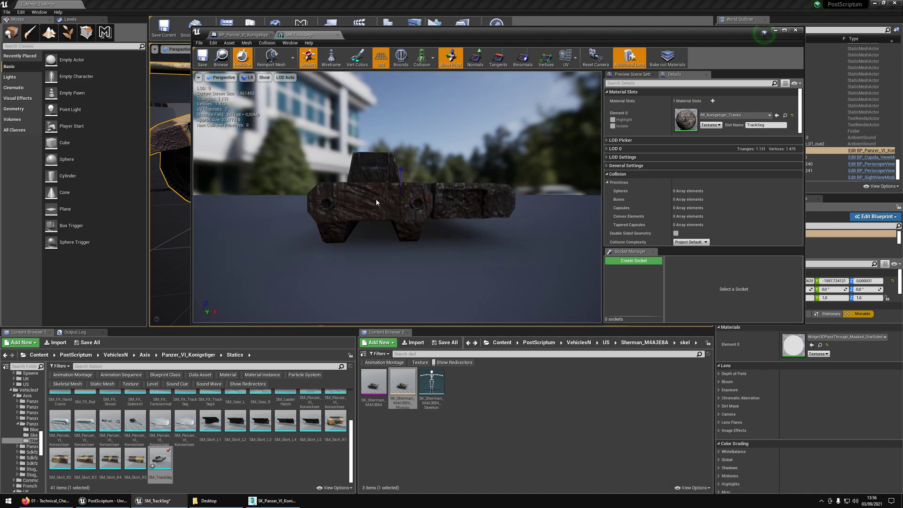
Save the SM_TrackSeg static mesh and close its editor
left_click(202, 59)
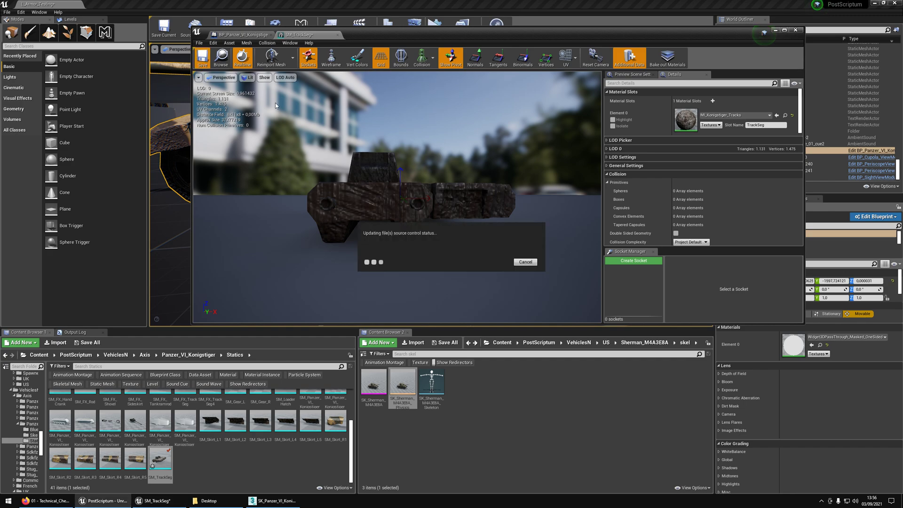
middle_click(311, 34)
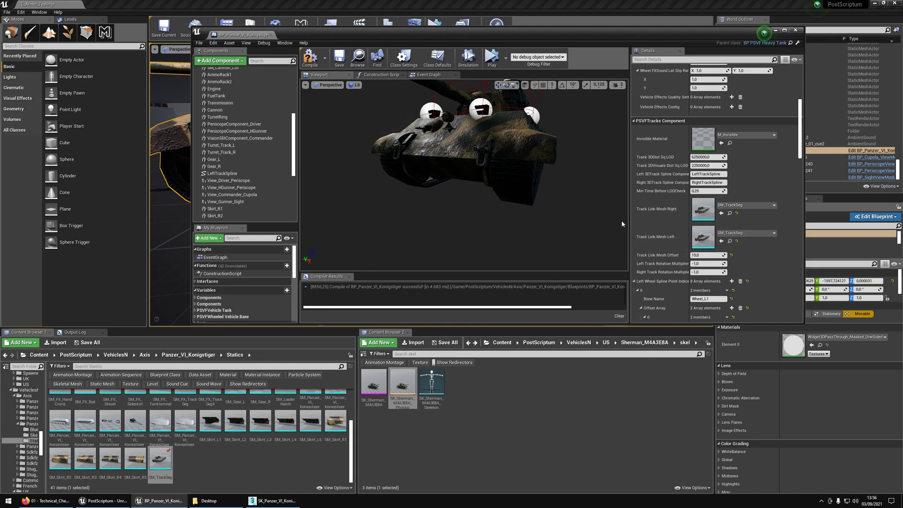
Check the left and right 3D track spline names in TracksComponent against the blueprint's spline components, and close the blueprint
left_click(710, 174)
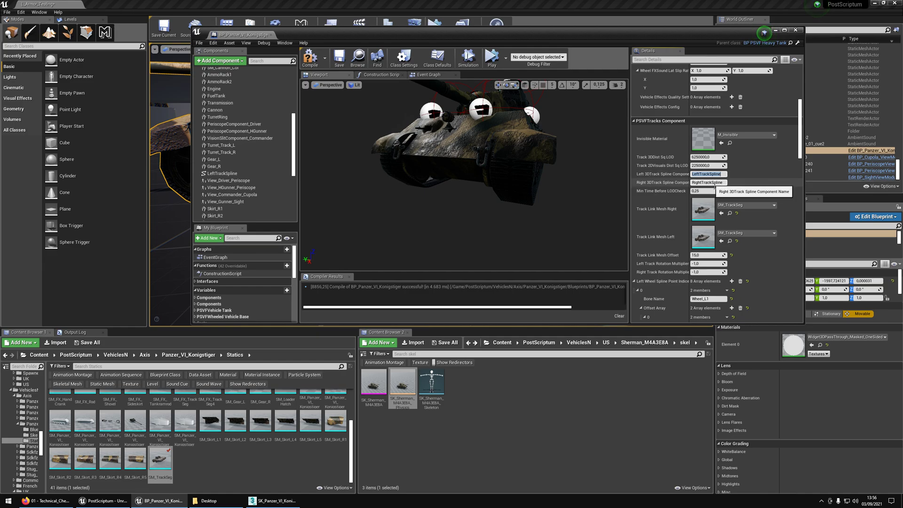
left_click(721, 185)
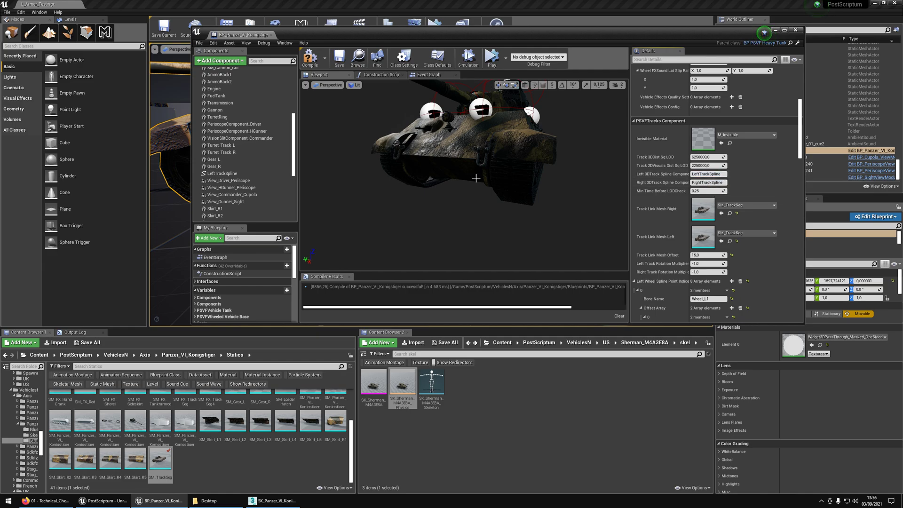
scroll(213, 182, "down", 5)
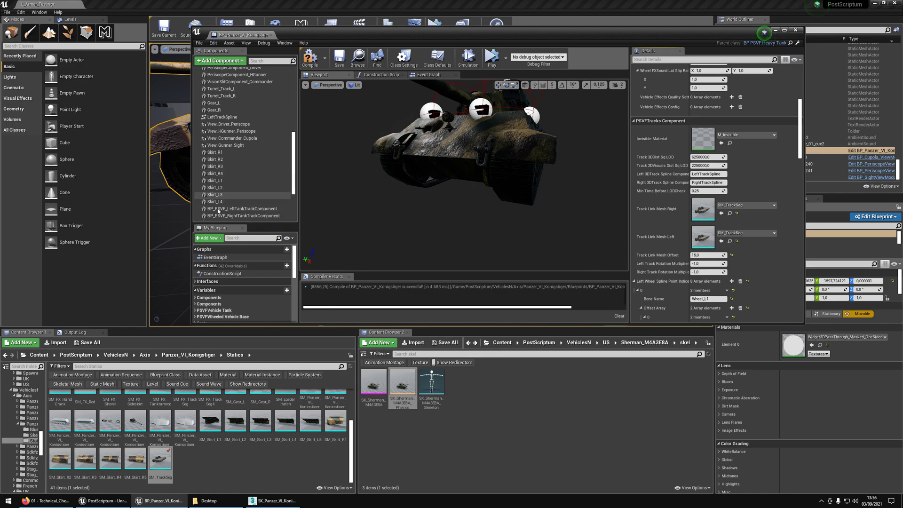
left_click(217, 203)
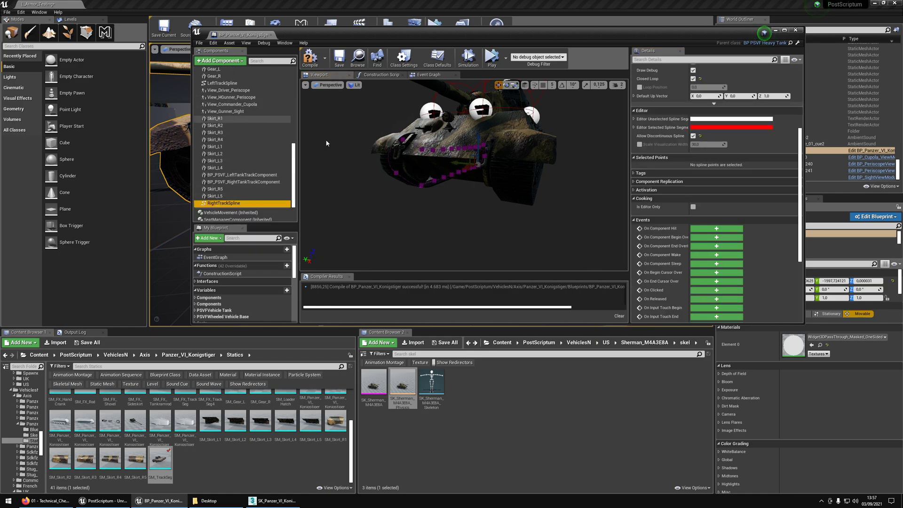
scroll(243, 221, "down", 2)
left_click(228, 195)
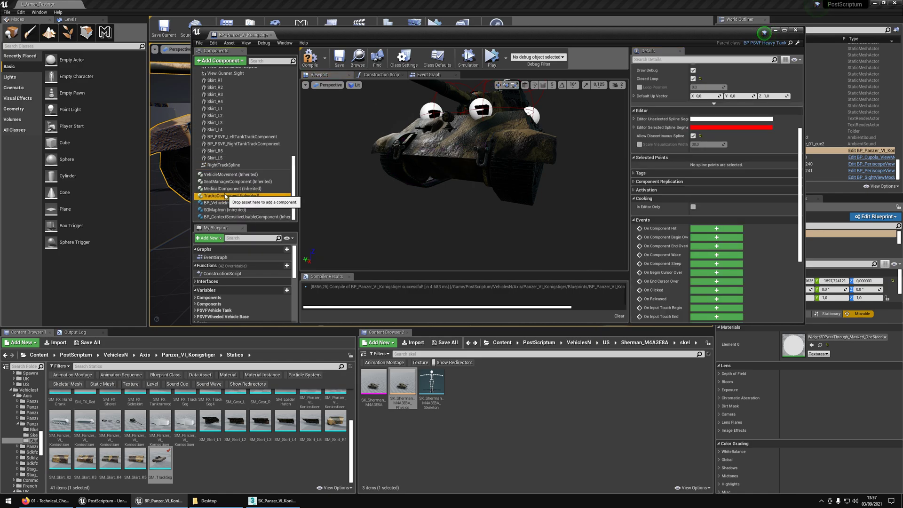
middle_click(256, 37)
Run the level as a game preview in a new editor window and spawn with the 4th Infantry
right_click_drag(424, 176, 484, 176)
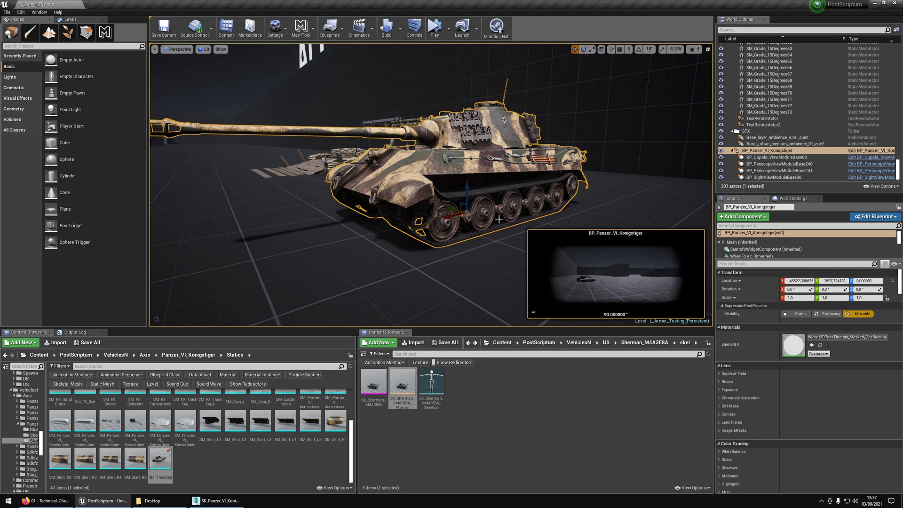
key("alt+s")
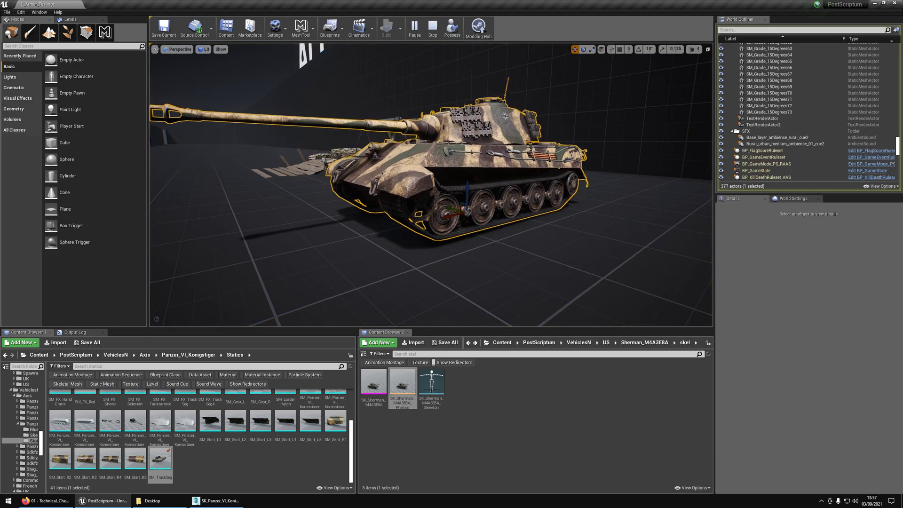
left_click(430, 37)
left_click(449, 29)
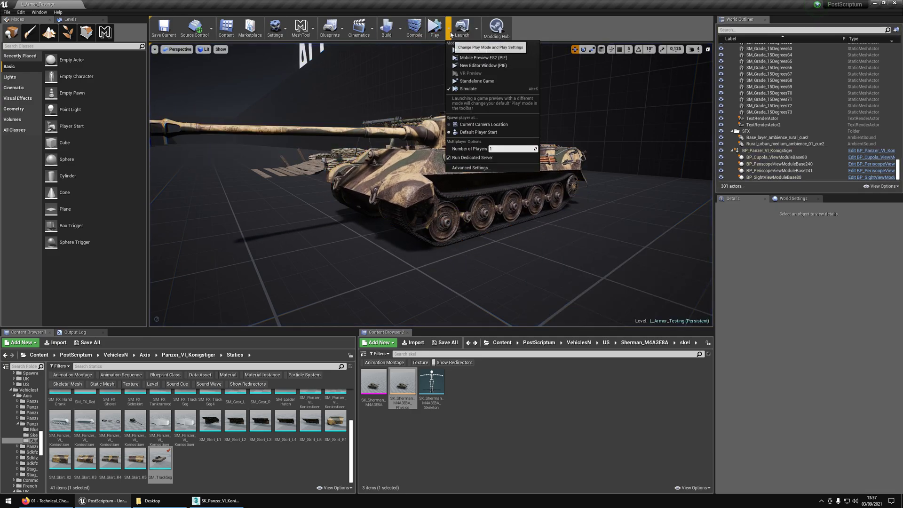
left_click(482, 71)
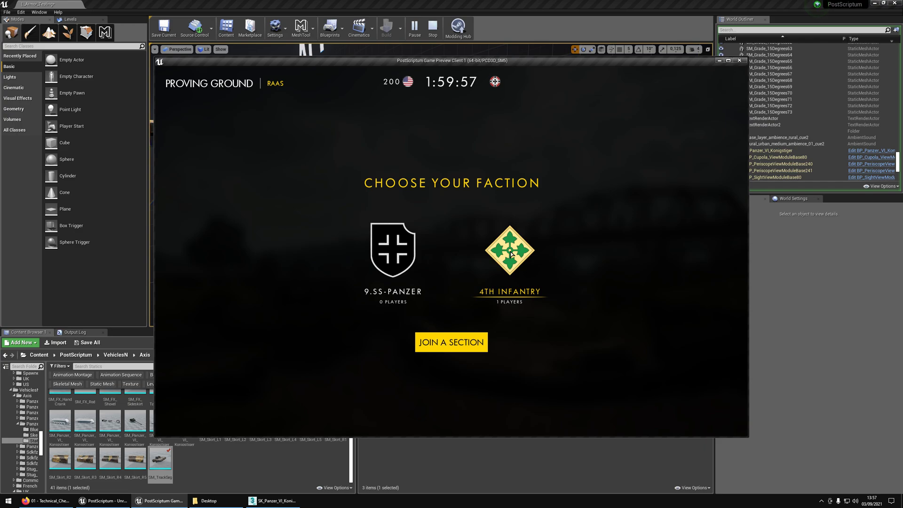
left_click(511, 254)
left_click(412, 218)
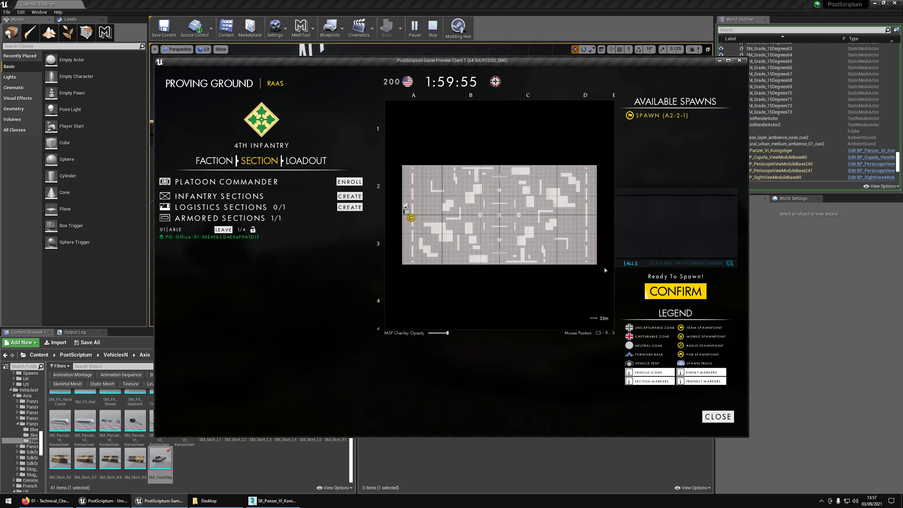
left_click(673, 289)
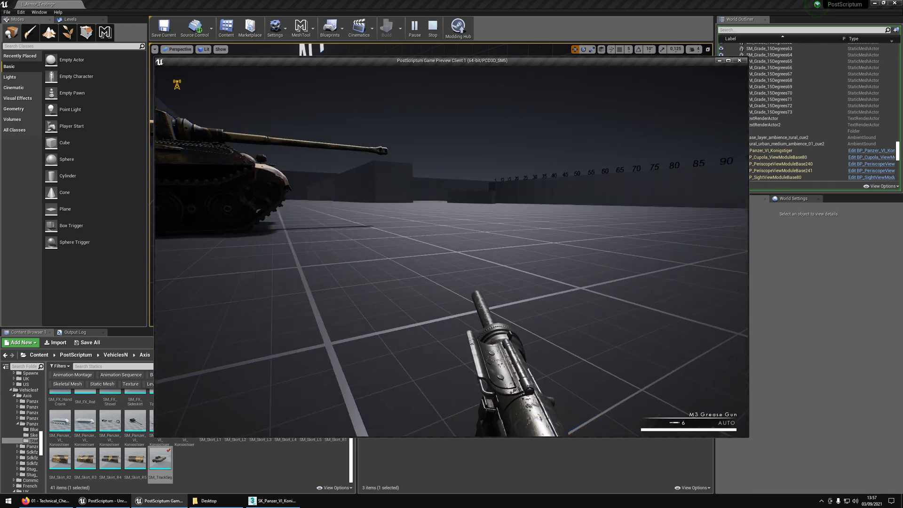
Walk around the King Tiger, examine the track links along the side, drive sprocket and front, and end the preview
key("w")
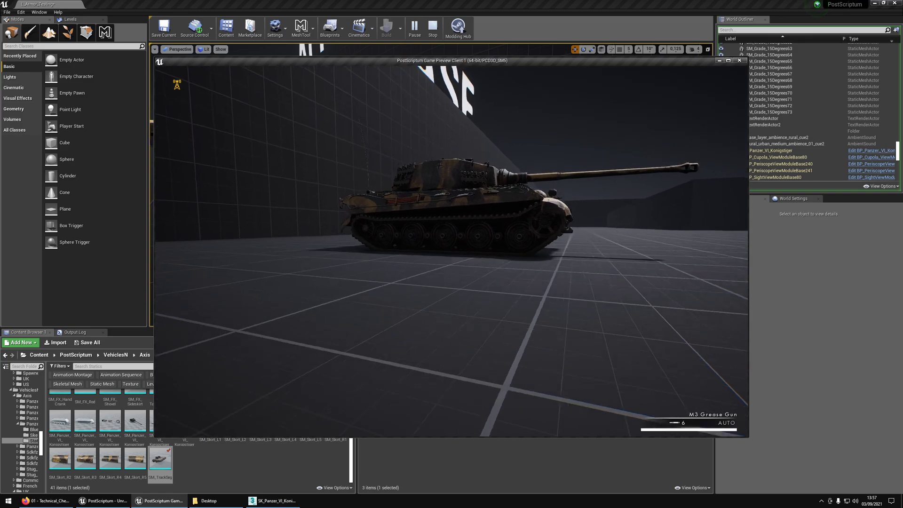
key("w")
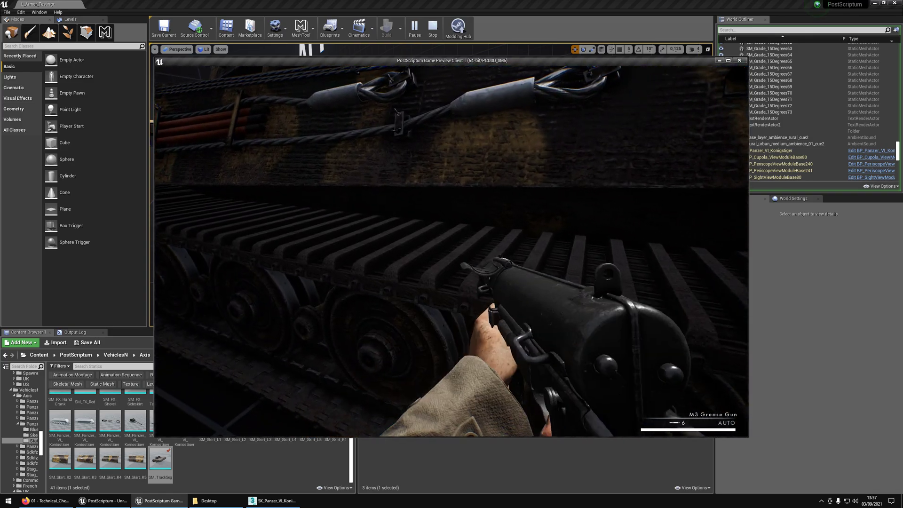
key("w")
key("w")
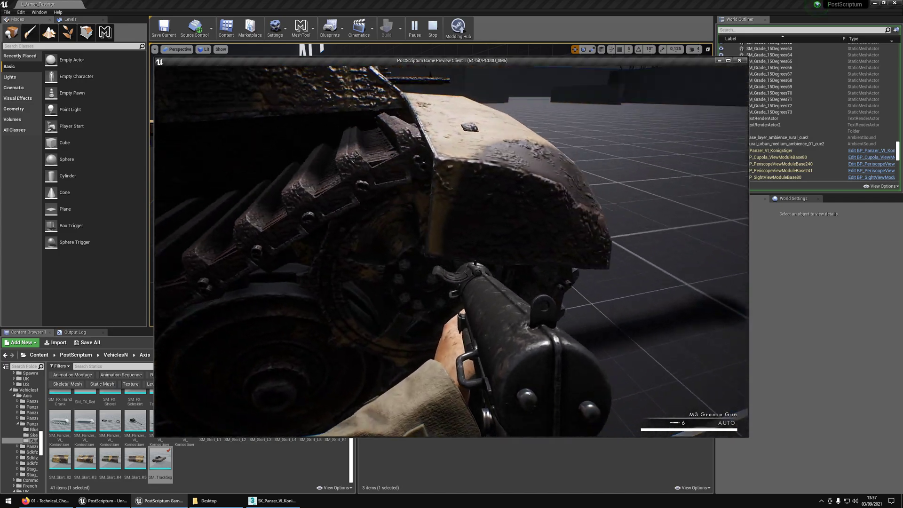
key("c")
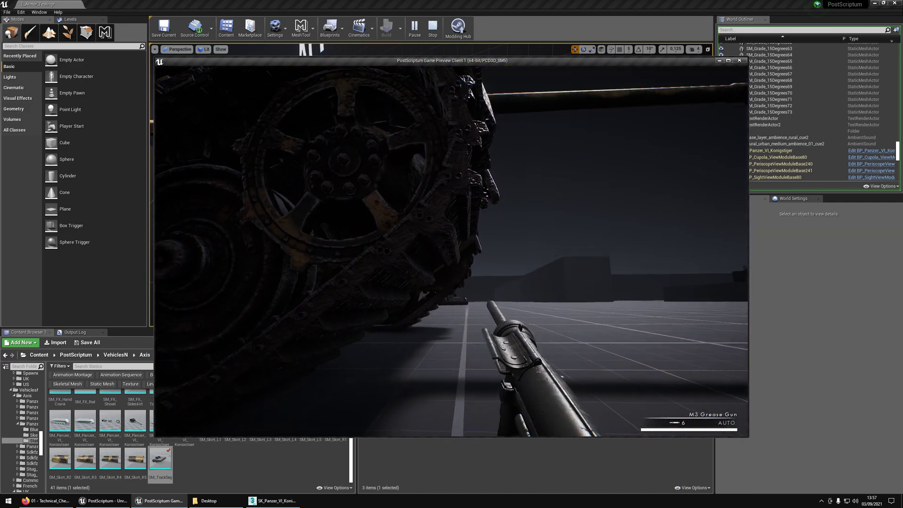
right_click(452, 251)
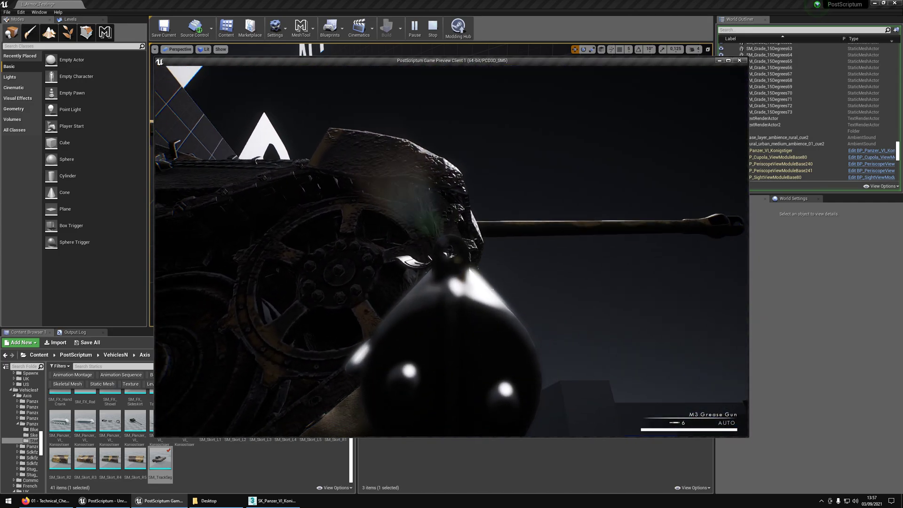
right_click(452, 252)
key("d")
key("d")
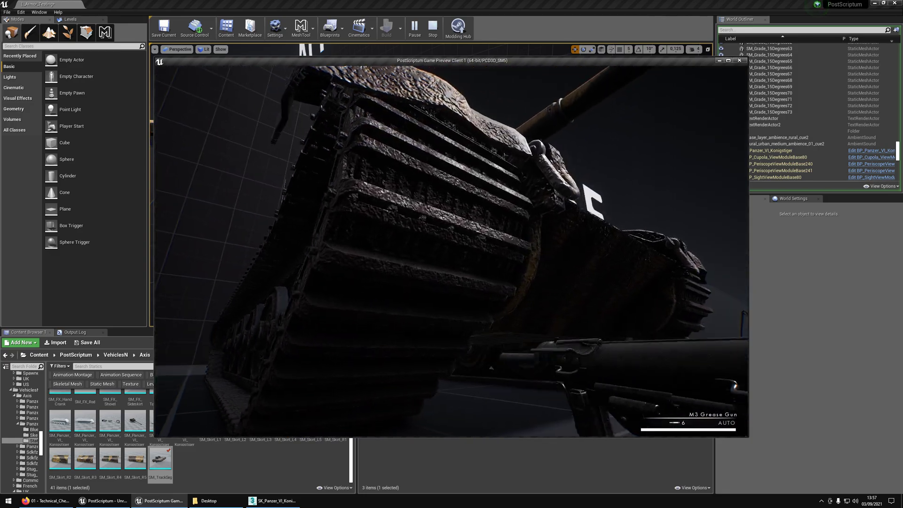
key("z")
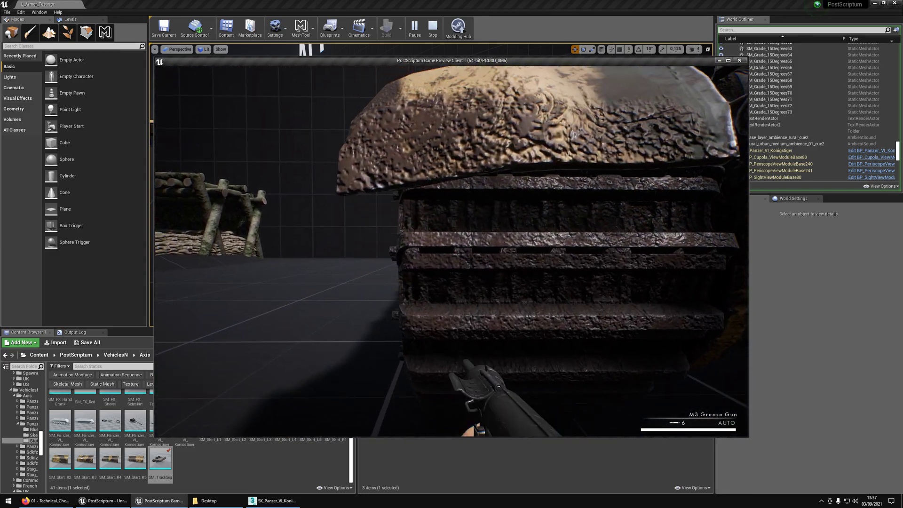
key("Escape")
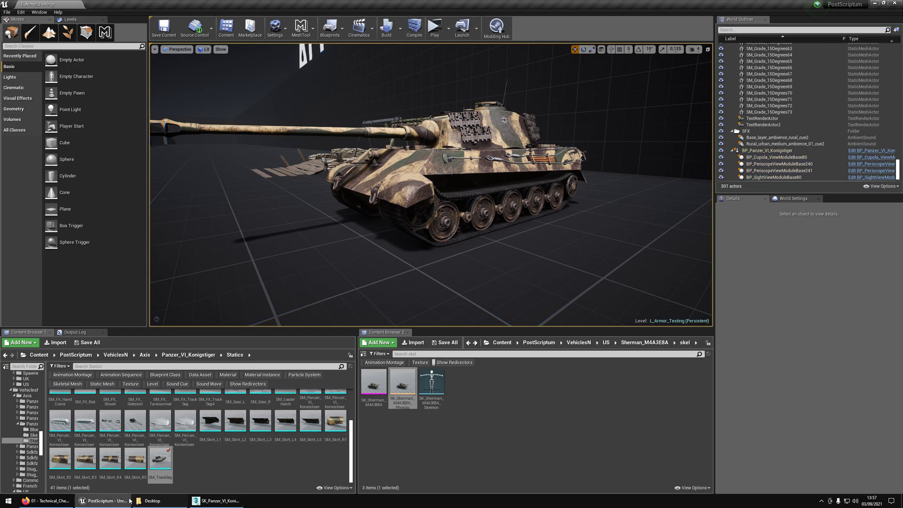
Open the King Tiger's blueprint, set TracksComponent's Track Link Mesh Offset to 25, and save the blueprint
scroll(219, 437, "up", 3)
right_click(421, 193)
left_click(432, 202)
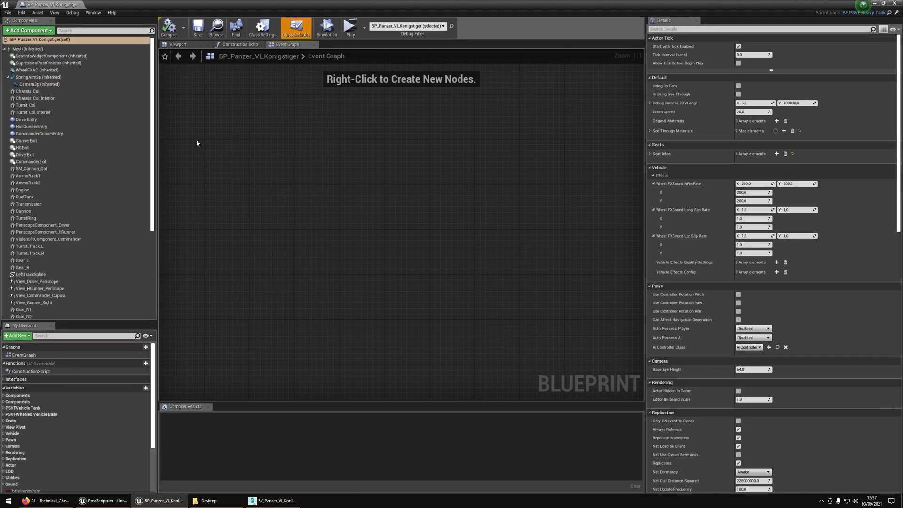
scroll(49, 280, "down", 2)
left_click(39, 293)
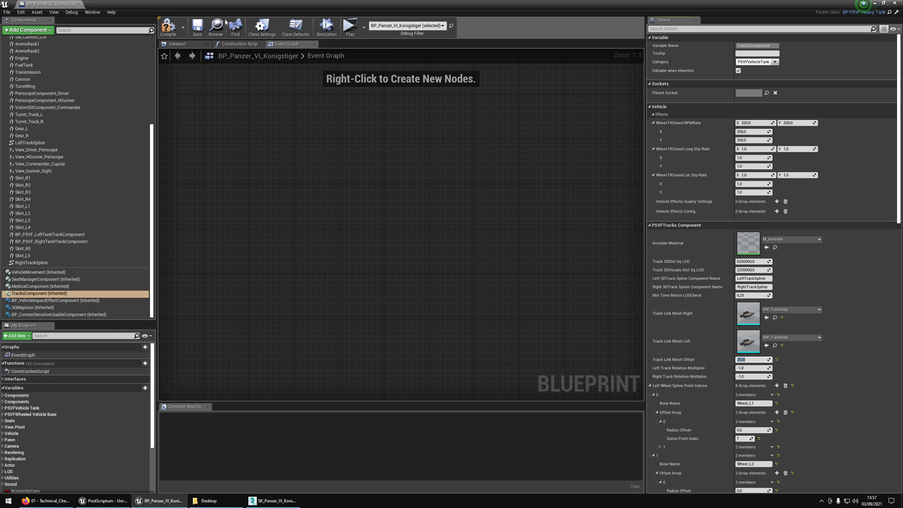
left_click(197, 27)
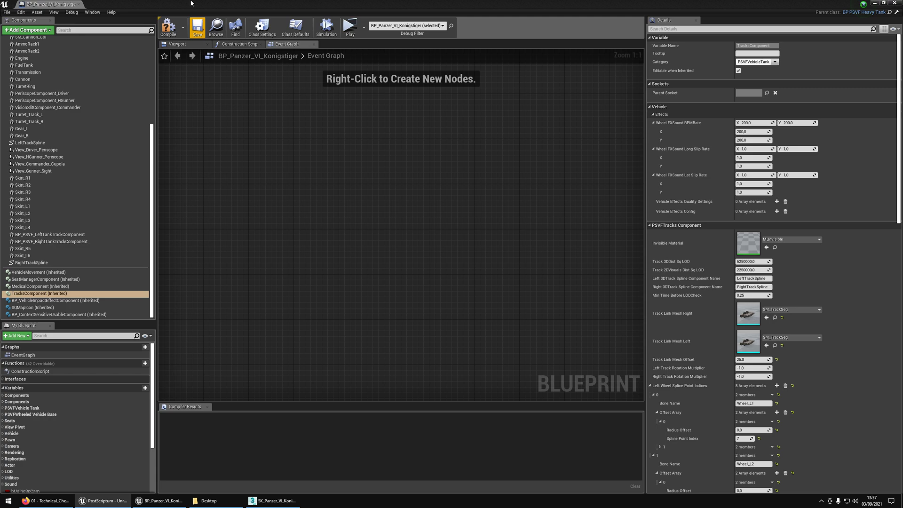
Start a new game preview and spawn with the 4th Infantry
key("alt+p")
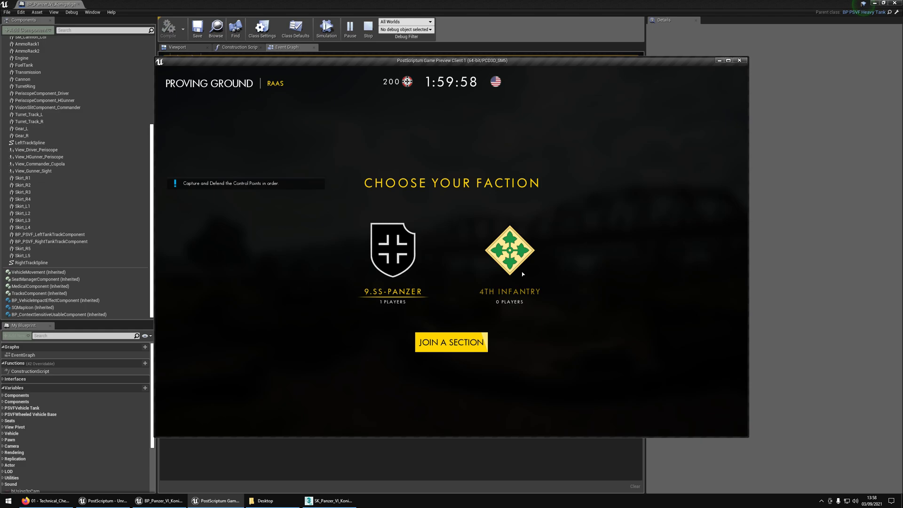
left_click(522, 272)
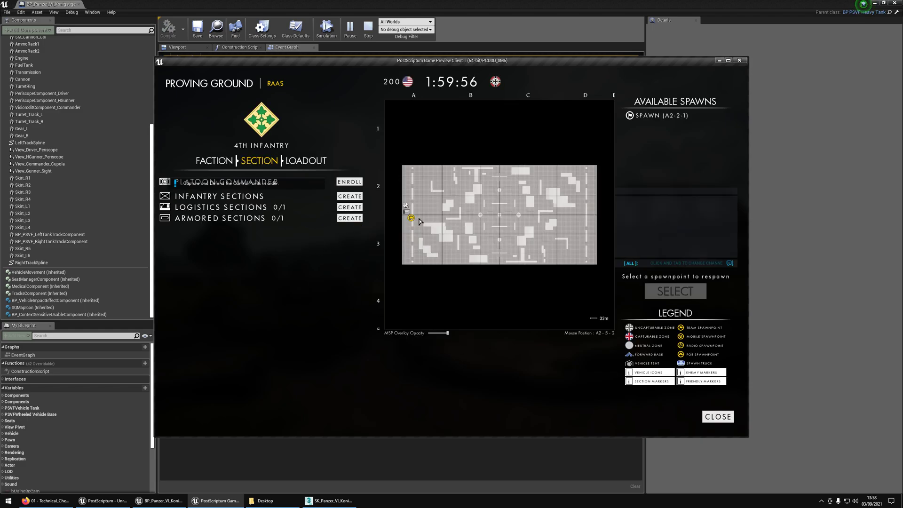
left_click(675, 292)
left_click(676, 290)
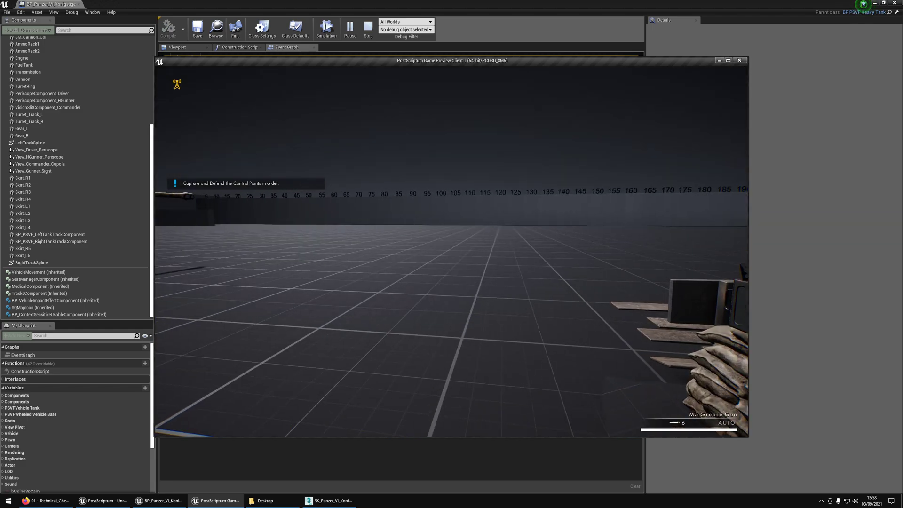
Examine the spacing of the track links around the King Tiger's drive sprocket up close, and end the preview
key("shift+w")
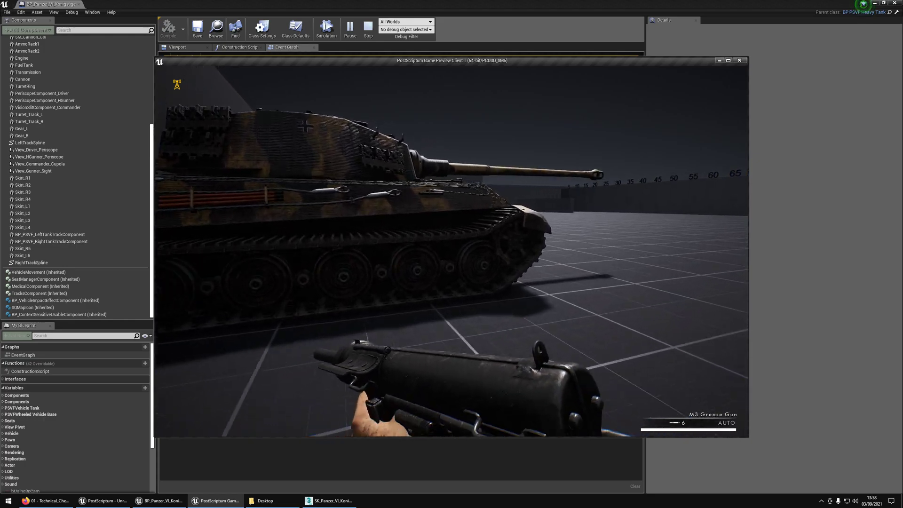
key("shift+w")
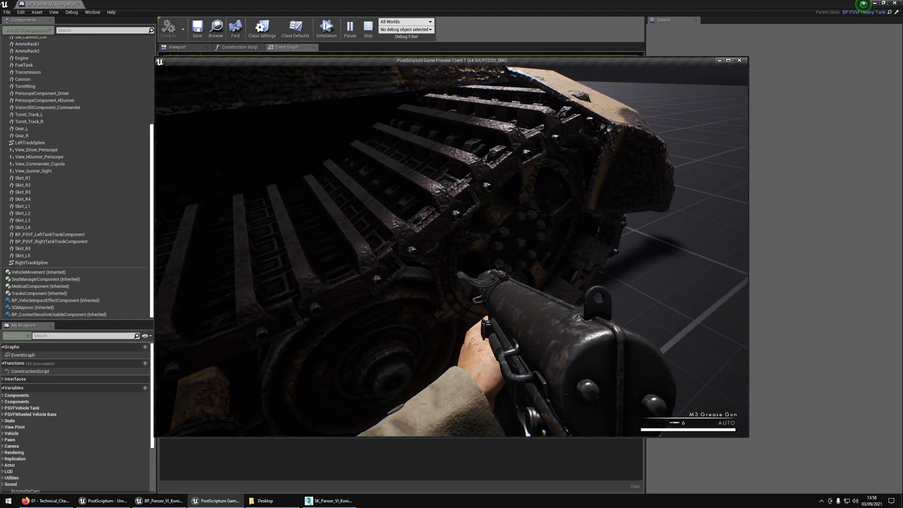
key("c")
key("d")
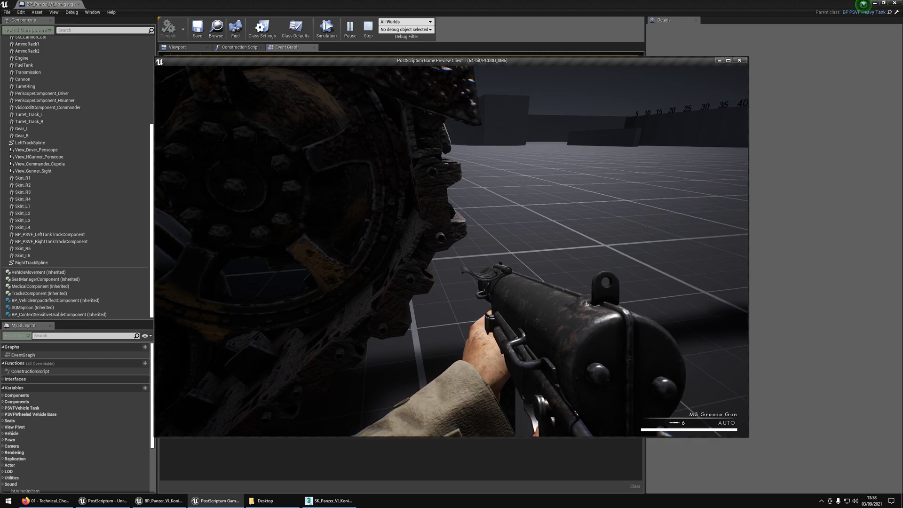
key("c")
key("s")
key("Escape")
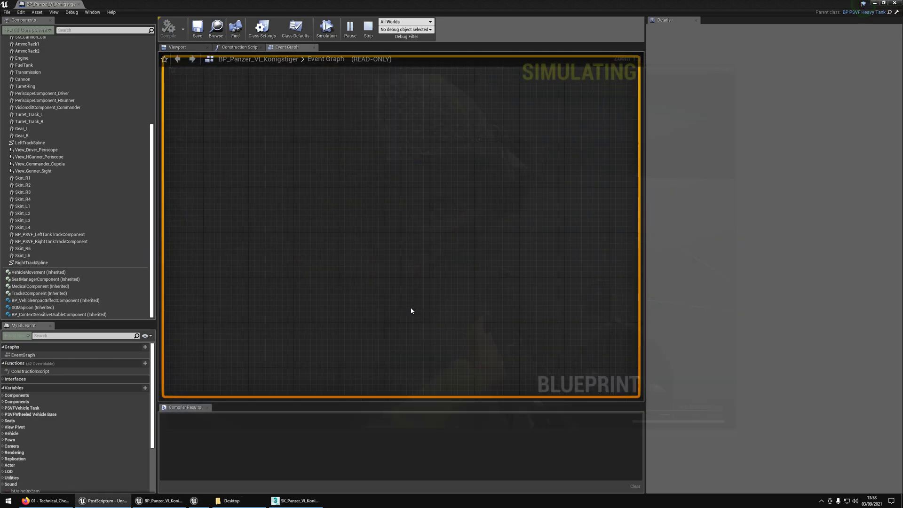
Set TracksComponent's Track Link Mesh Offset to 33 in the King Tiger's blueprint
left_click(178, 46)
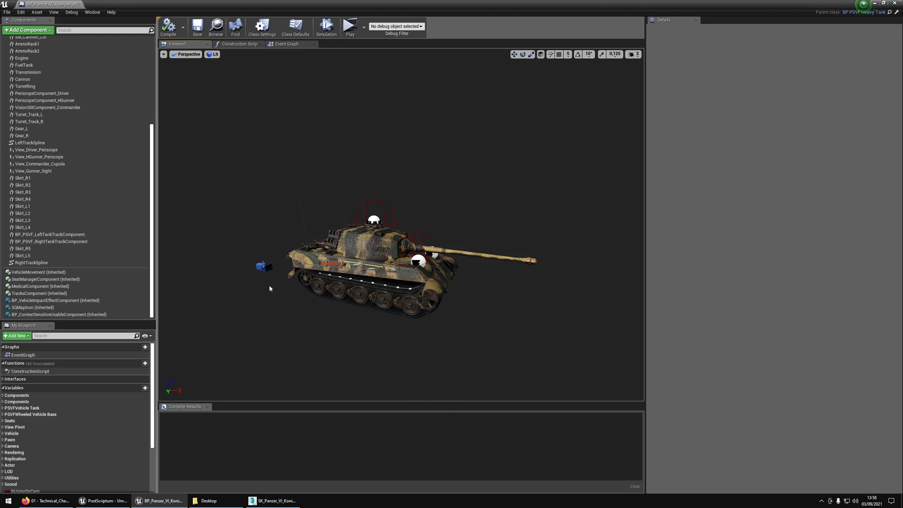
left_click(29, 314)
left_click(32, 287)
left_click(33, 293)
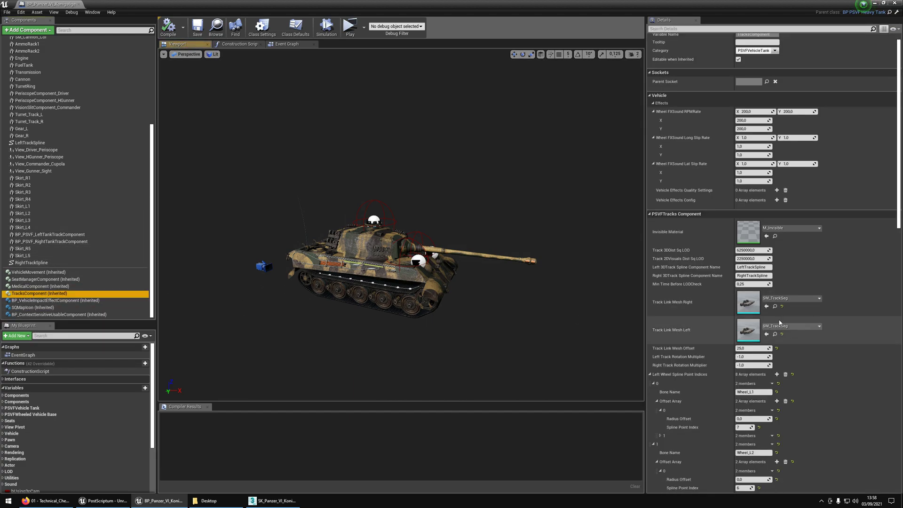
scroll(752, 257, "down", 5)
left_click(754, 247)
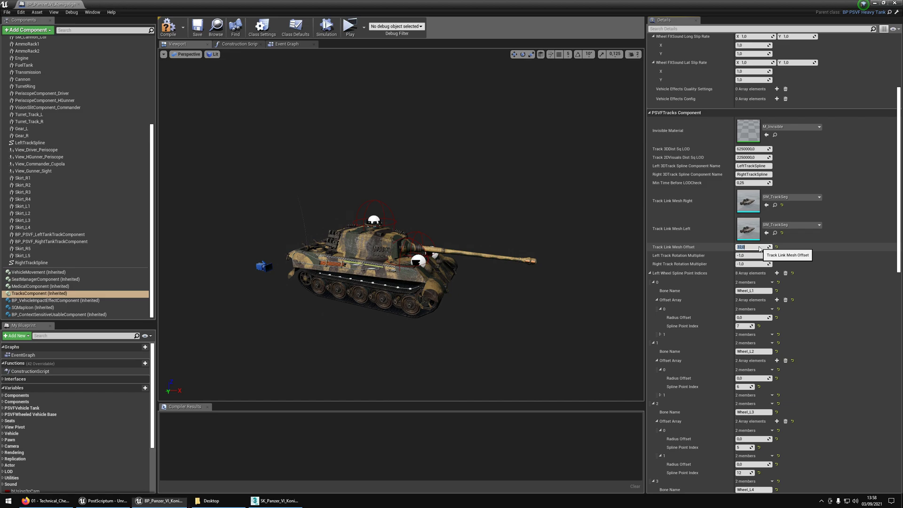
Start a maximized game preview and spawn with the 4th Infantry
key("alt+p")
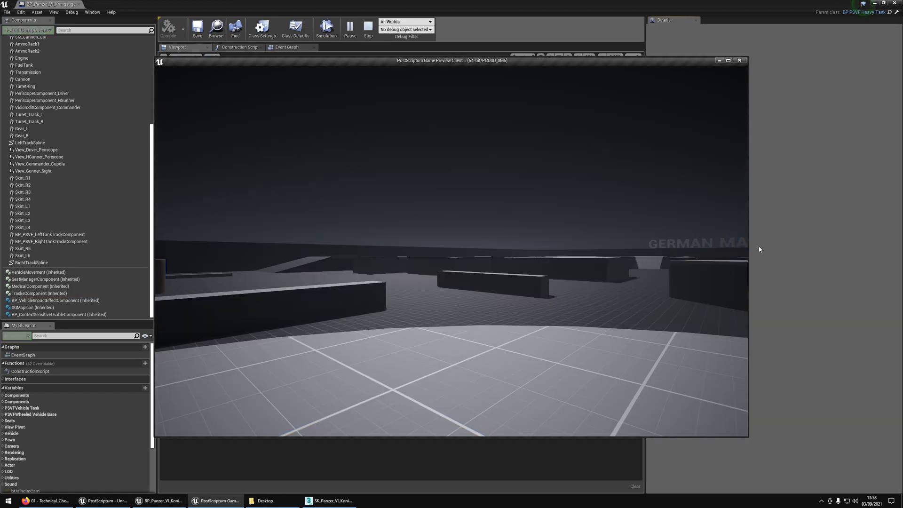
left_click(728, 61)
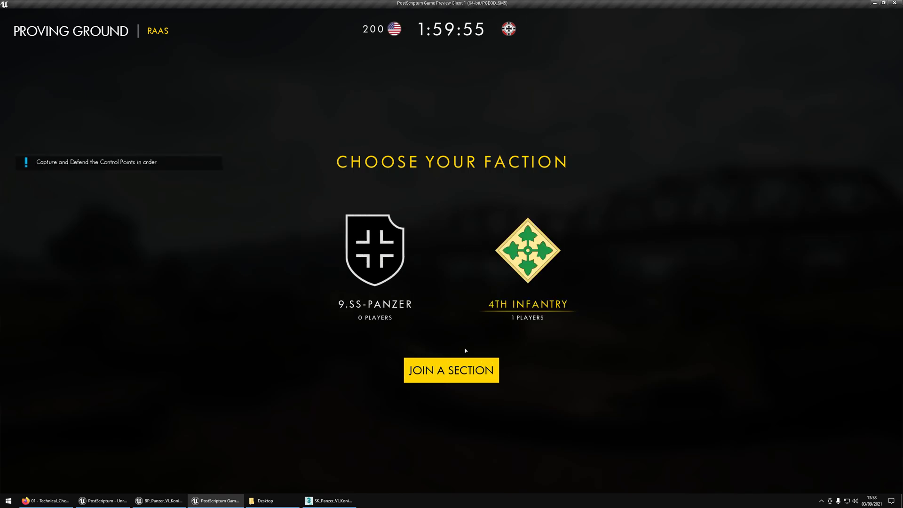
left_click(464, 363)
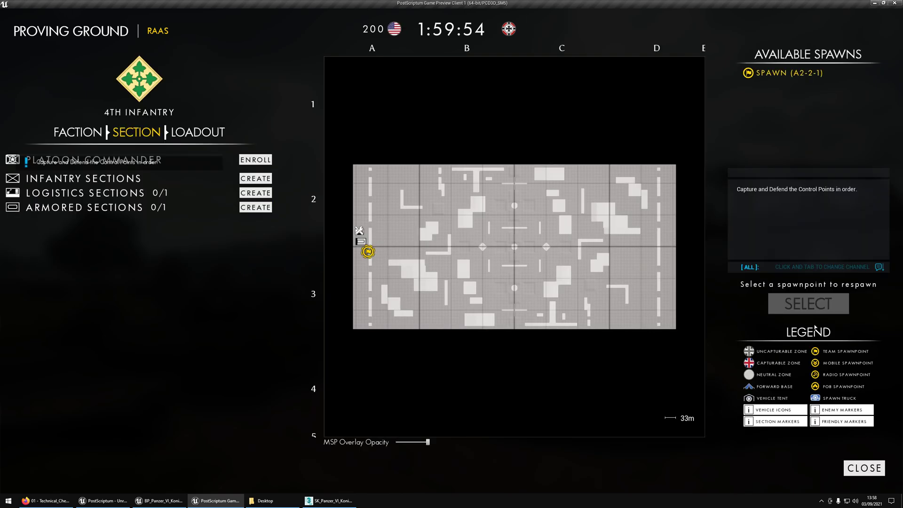
left_click(808, 304)
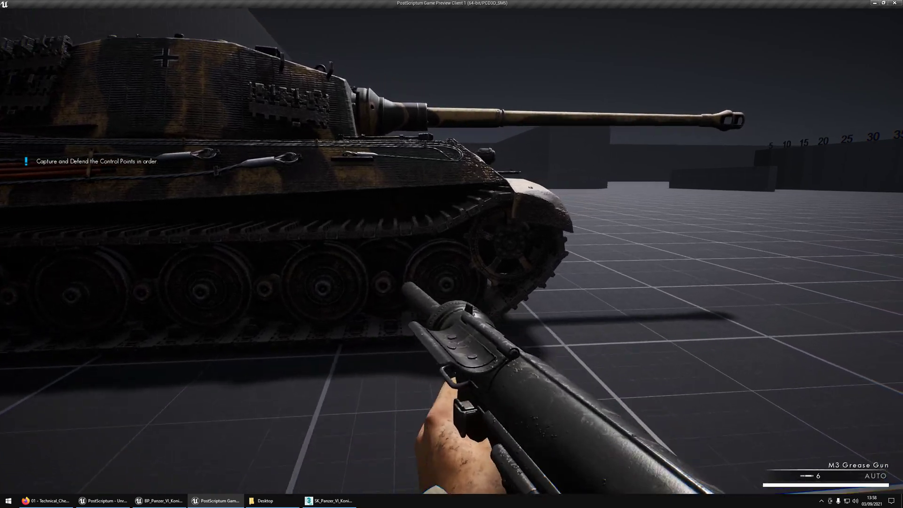
Approach the King Tiger's drive sprocket and examine the spacing of the track links beneath it up close
key("w")
key("z")
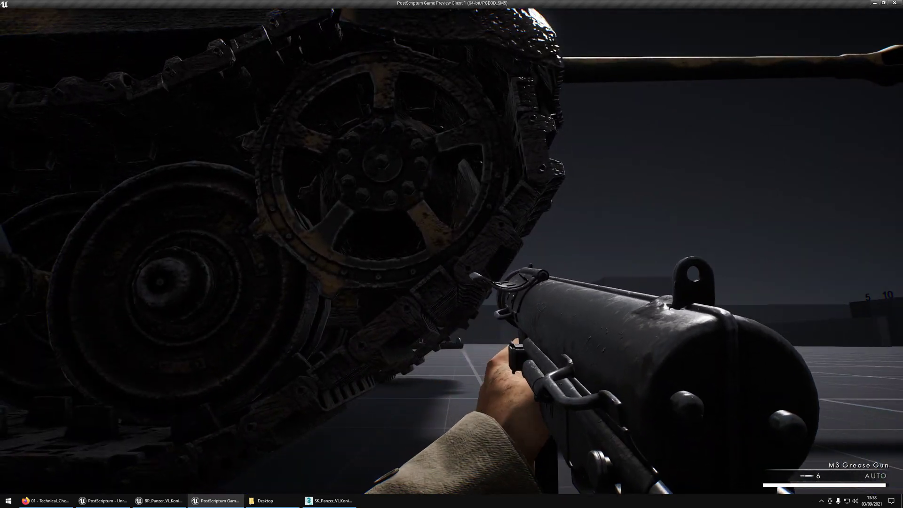
key("c")
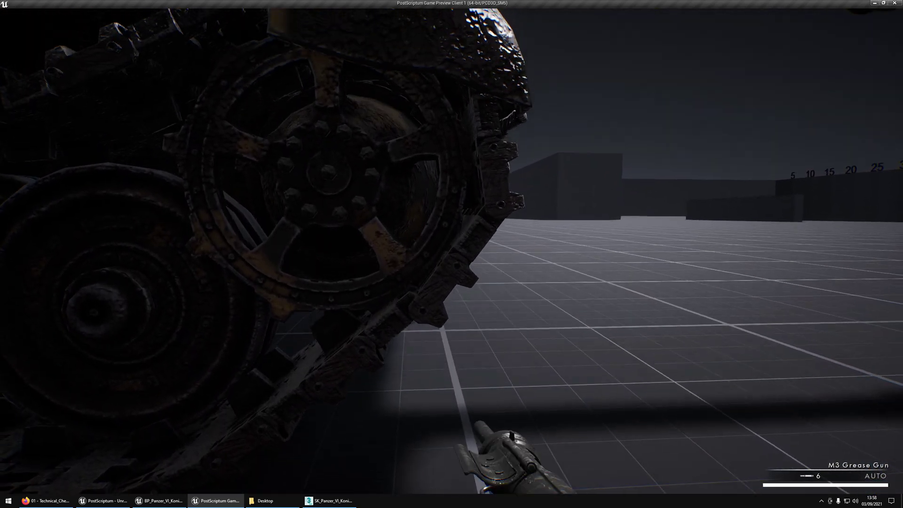
key("w")
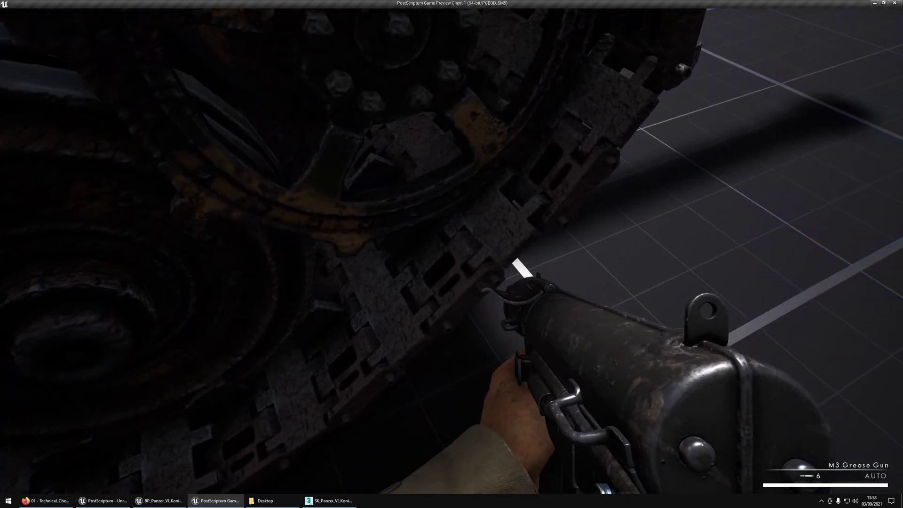
key("c")
key("w")
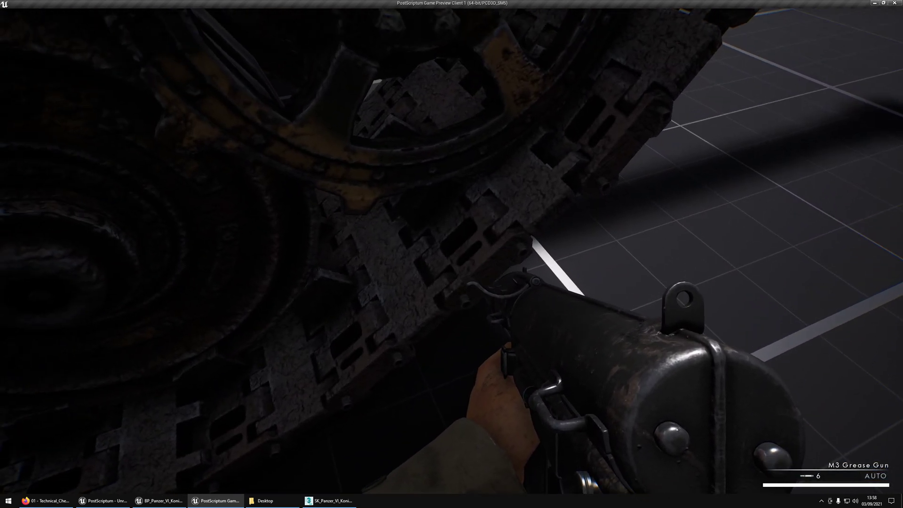
Mark the track links under the drive sprocket with two red lines on a screen capture, and dismiss it
key("Print")
left_click_drag(271, 76, 701, 374)
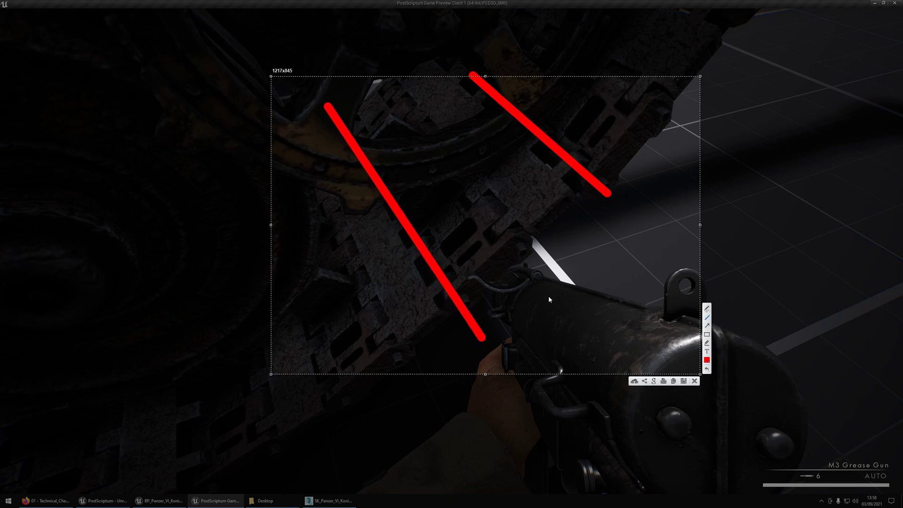
key("Escape")
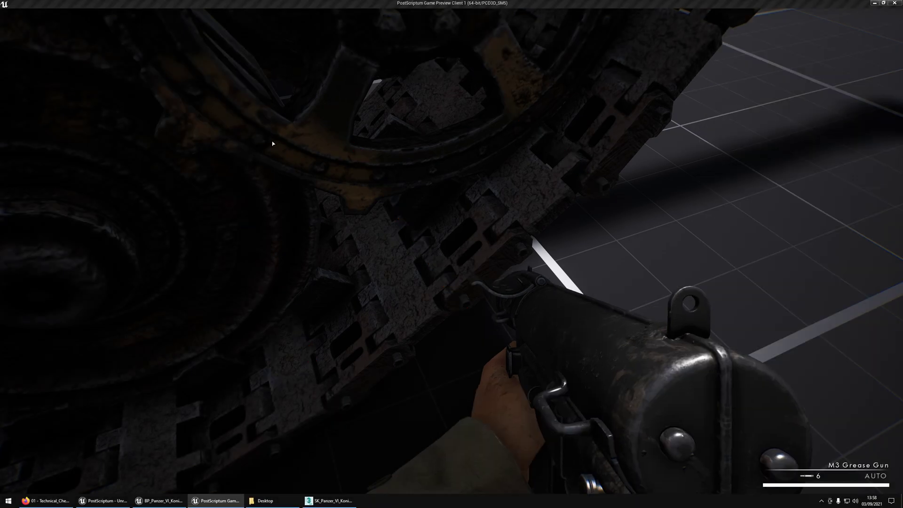
Walk around to the King Tiger's front and examine the track links below the front fender
key("s")
right_click(452, 254)
right_click(452, 254)
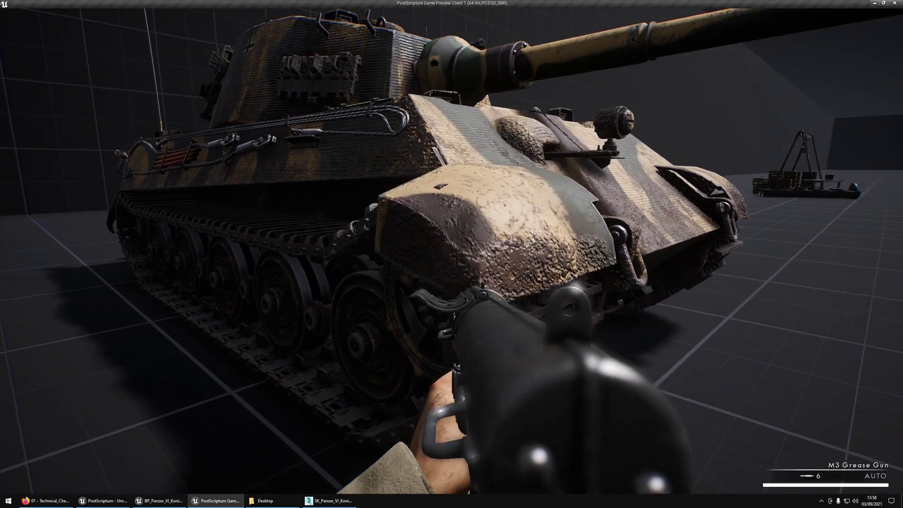
key("d")
key("w")
key("w")
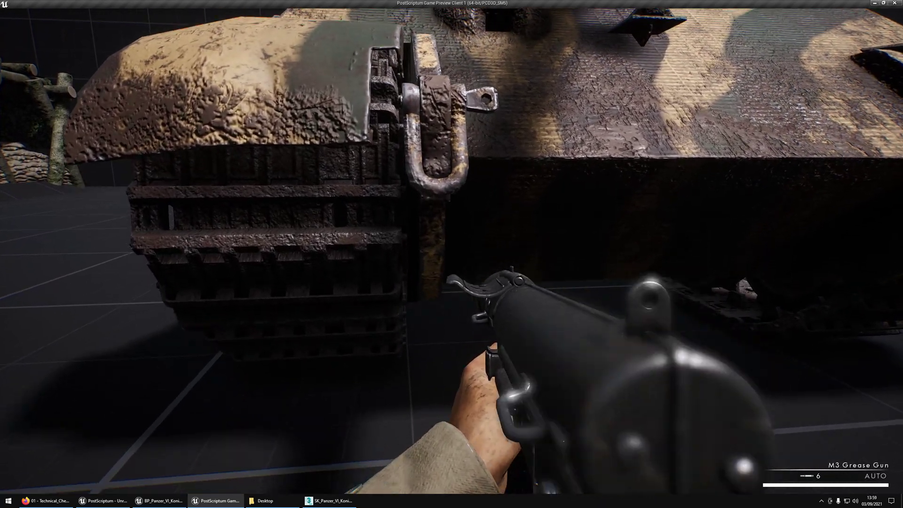
right_click(452, 255)
key("s")
right_click(452, 254)
Switch to the free camera and inspect the lower track links beneath the road wheels
key("p")
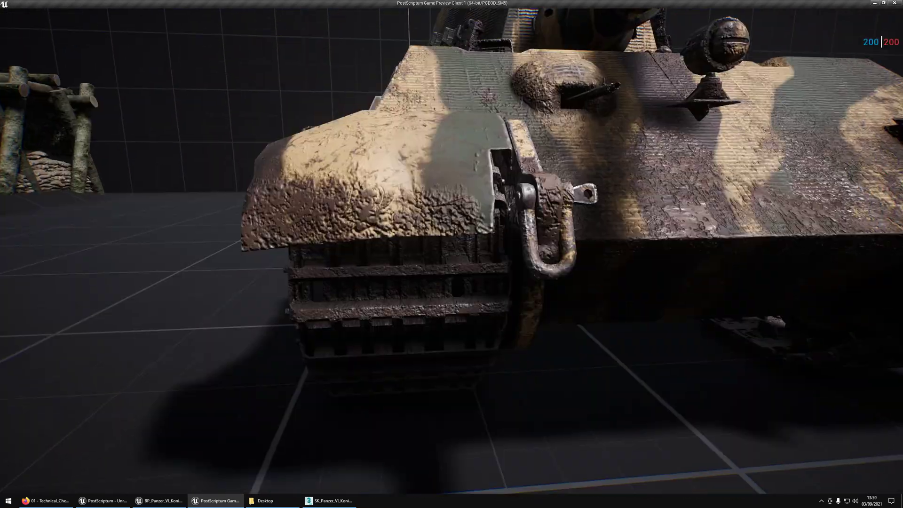
key("space")
key("a")
key("w")
key("ctrl")
key("w")
key("ctrl")
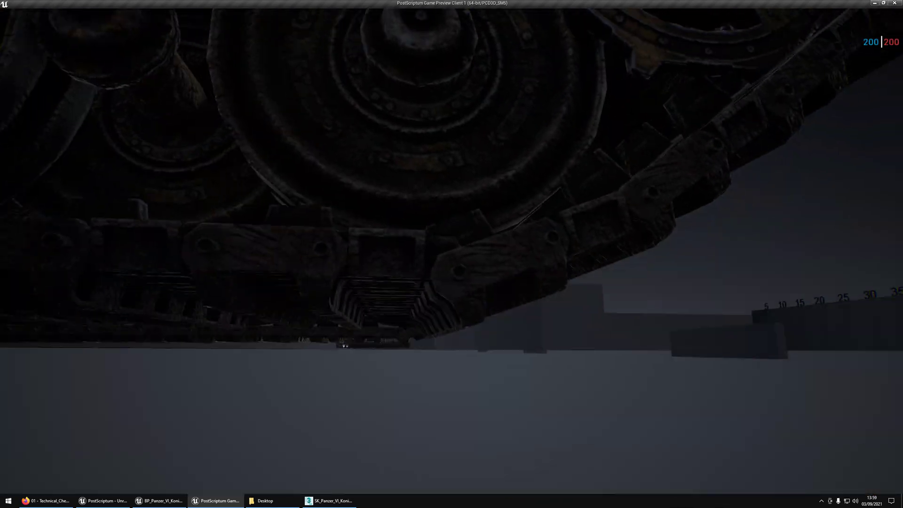
key("space")
key("space")
key("w")
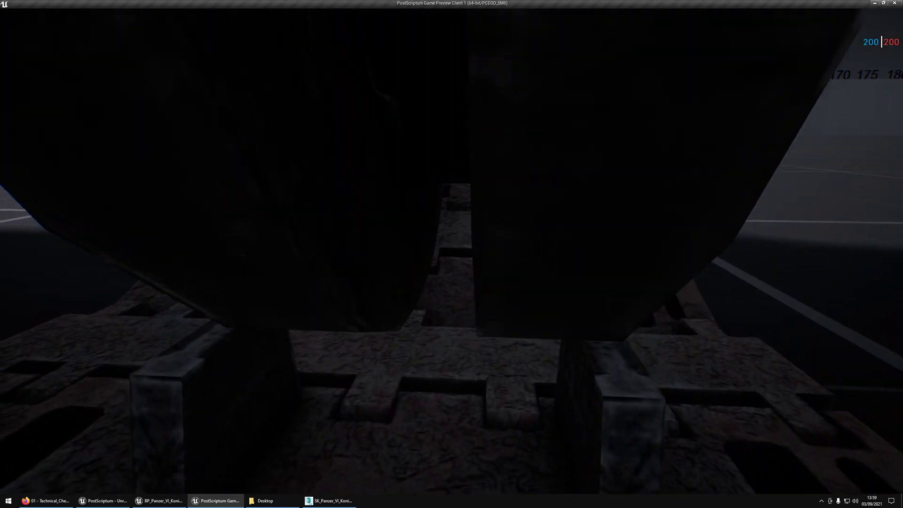
key("a")
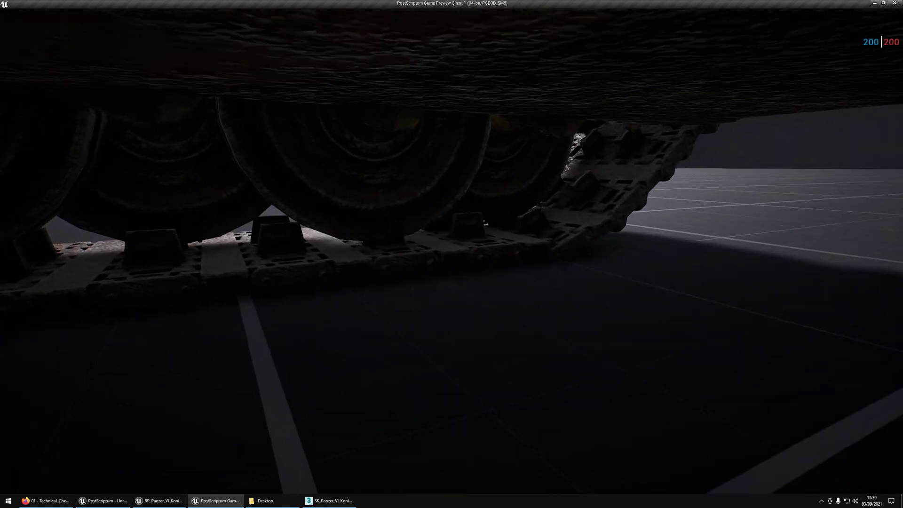
Inspect how the track's guide teeth and links line up between the road wheels along the lower run
key("s")
key("d")
key("a")
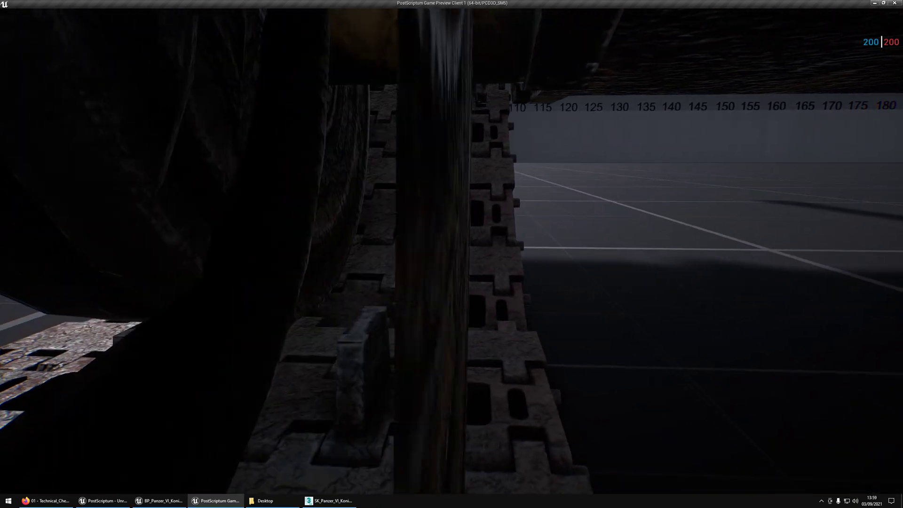
key("s")
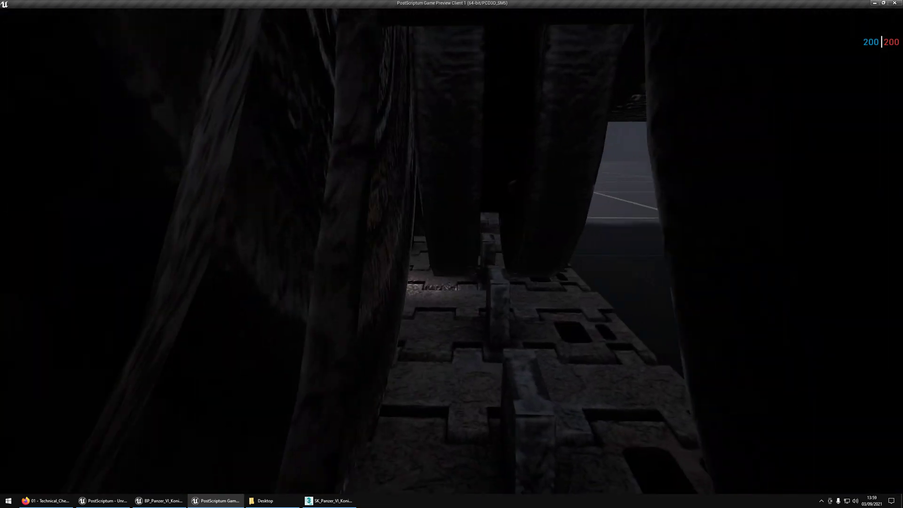
key("d")
key("a")
key("a")
key("d")
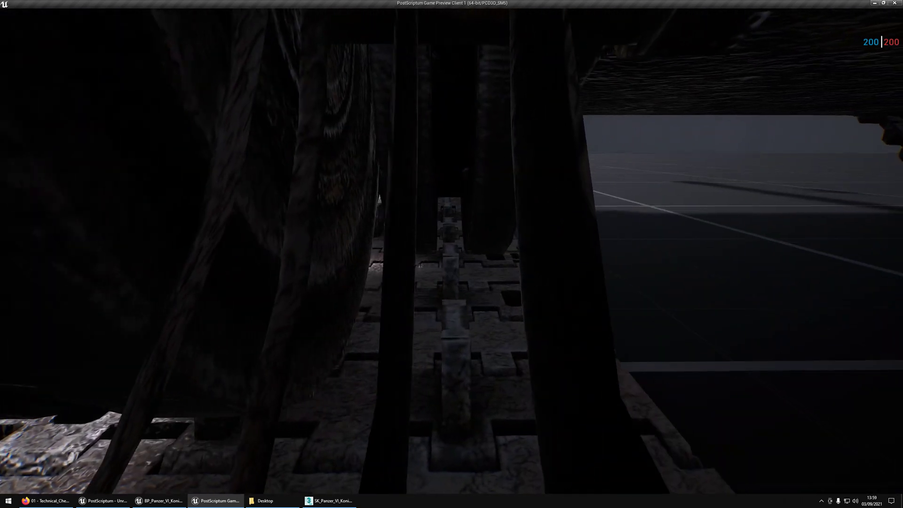
key("w")
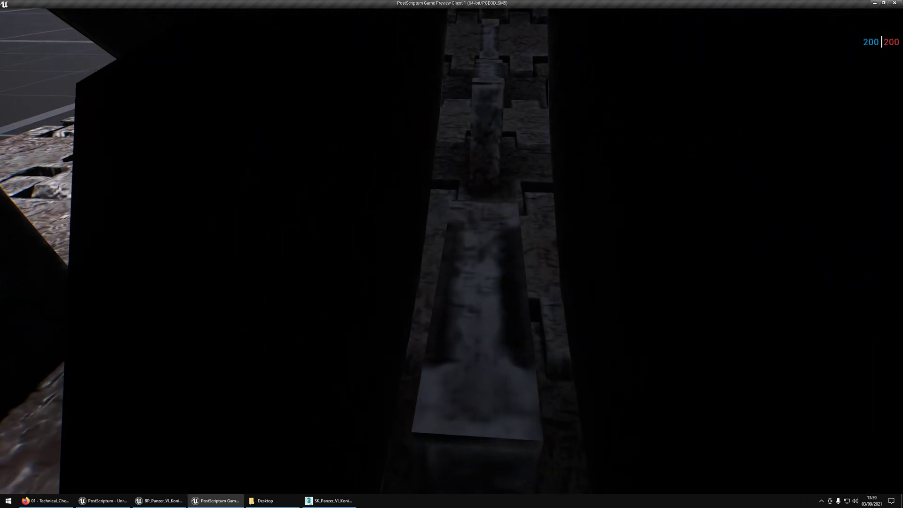
key("a")
key("s")
key("a")
key("d")
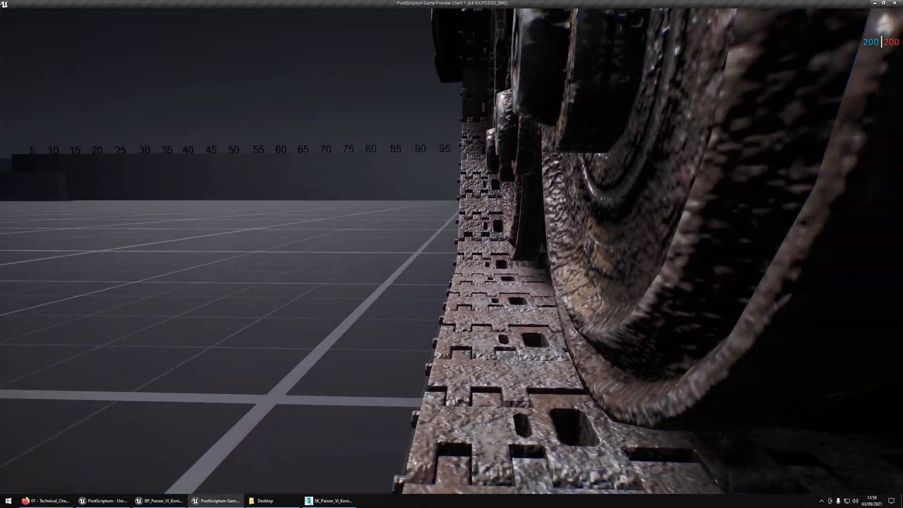
View the tank's whole track run and front from a distance, end the preview, and close the message log
key("a")
key("s")
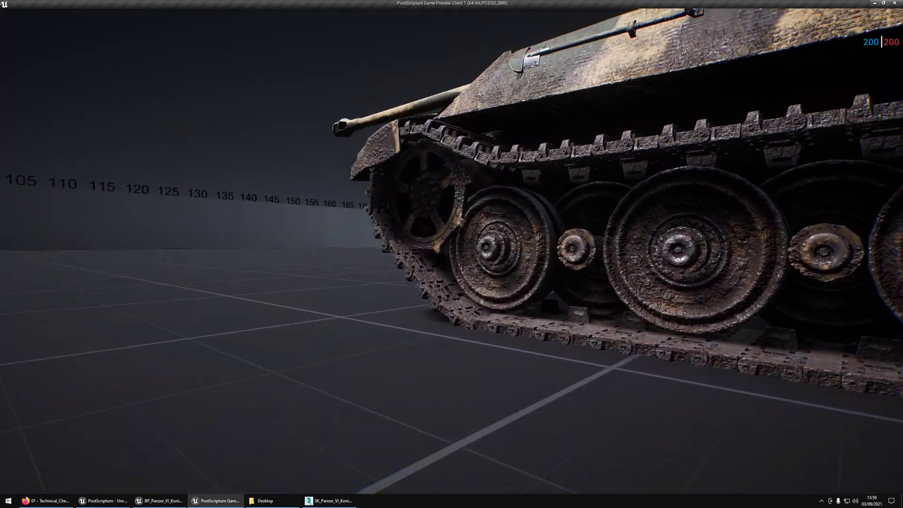
key("s")
key("a")
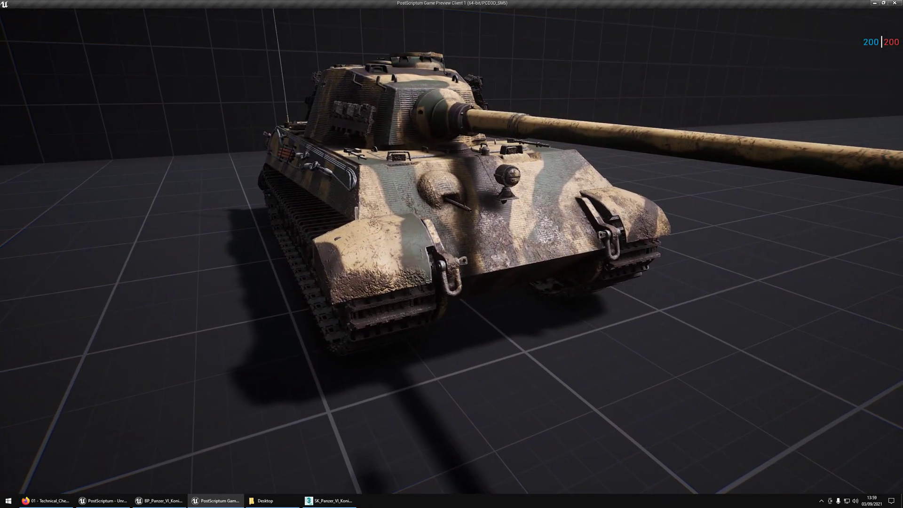
key("Escape")
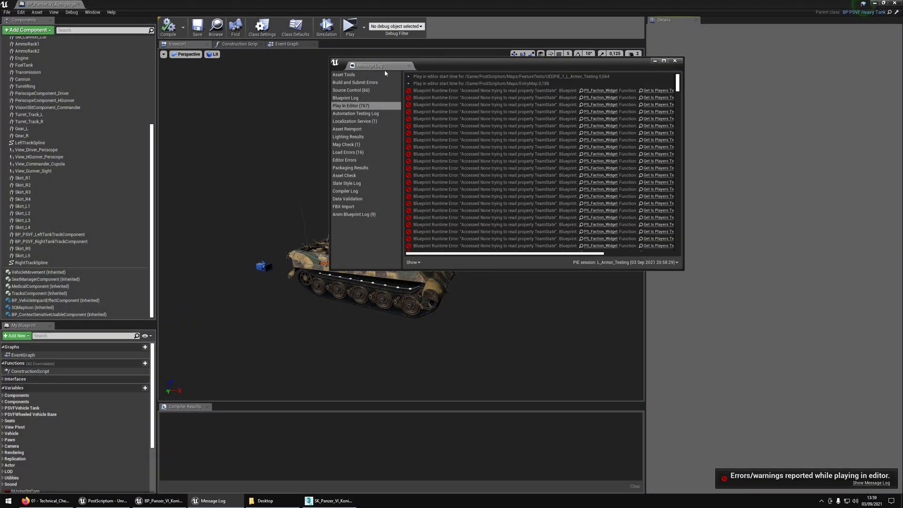
left_click(409, 65)
Bring the King Tiger's left side with its track and road wheels into view in the blueprint viewport
key("w")
right_click_drag(479, 243, 383, 235)
key("w")
key("d")
key("s")
left_click_drag(379, 202, 299, 261)
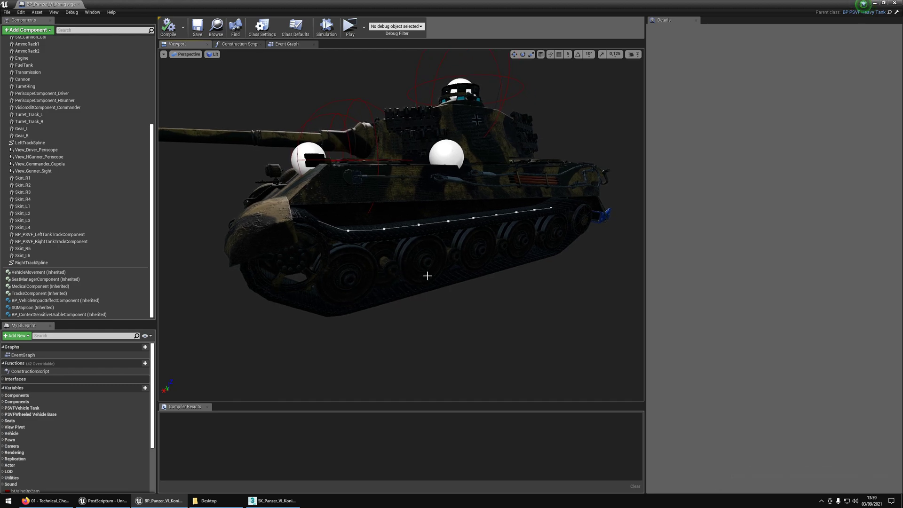
key("w")
key("d")
right_click_drag(481, 267, 495, 250)
key("s")
left_click_drag(494, 250, 492, 251)
Mark the wheels with red dots and number the road wheels front to back on a screen capture, and dismiss it
key("Print")
left_click_drag(202, 96, 727, 375)
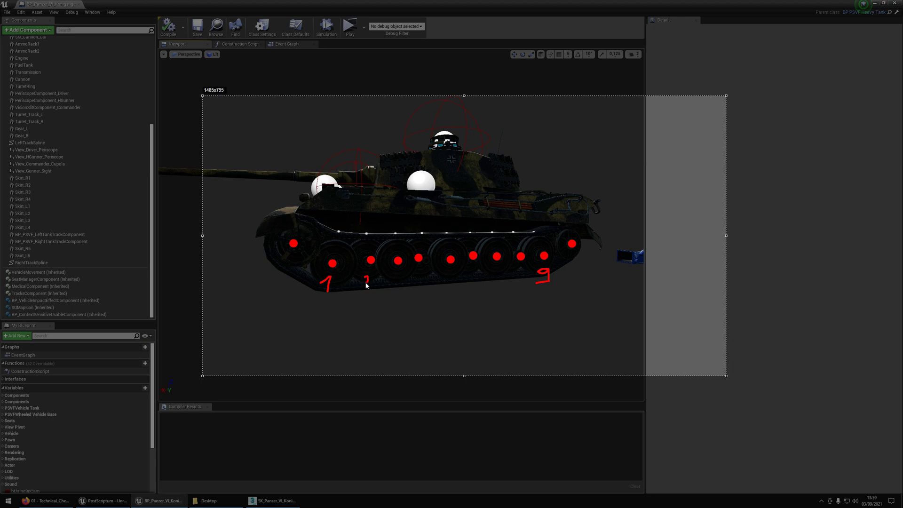
left_click_drag(363, 278, 369, 284)
left_click_drag(392, 272, 397, 274)
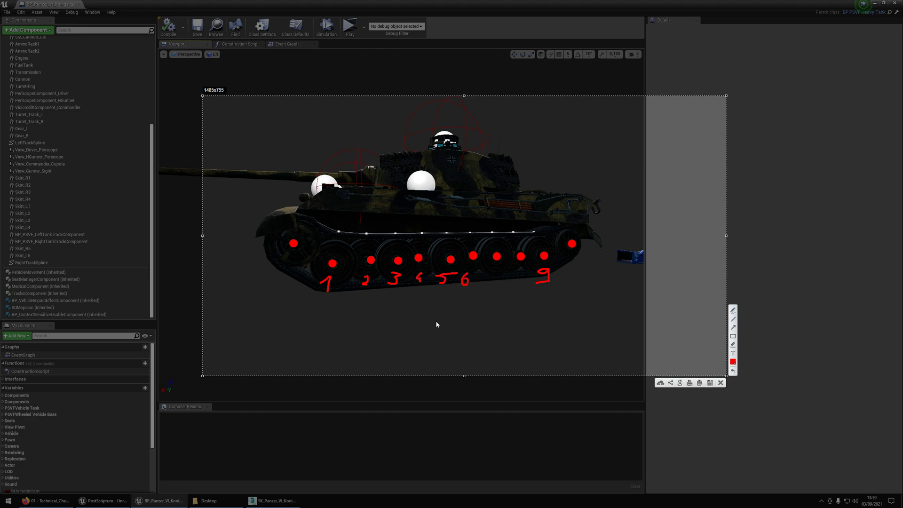
key("Escape")
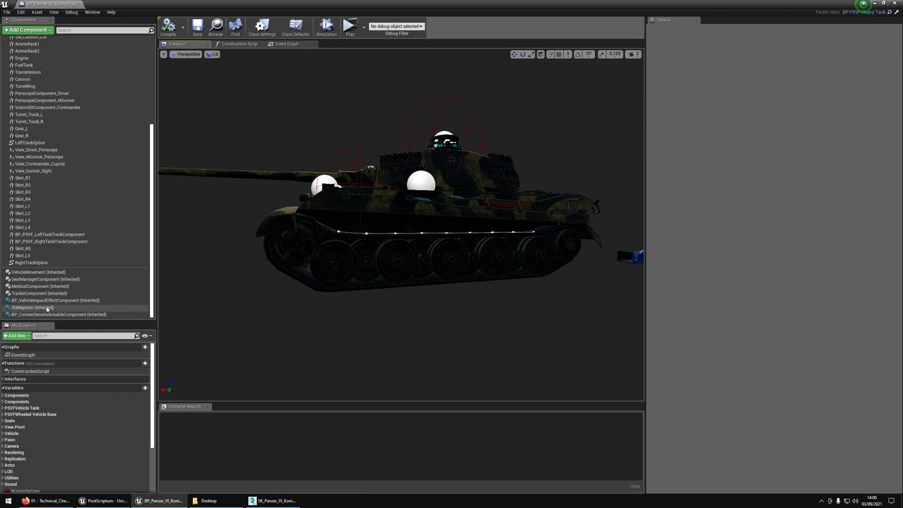
Display TracksComponent's Left Wheel Spline Point Indices with the bone names and spline point indices
left_click(40, 293)
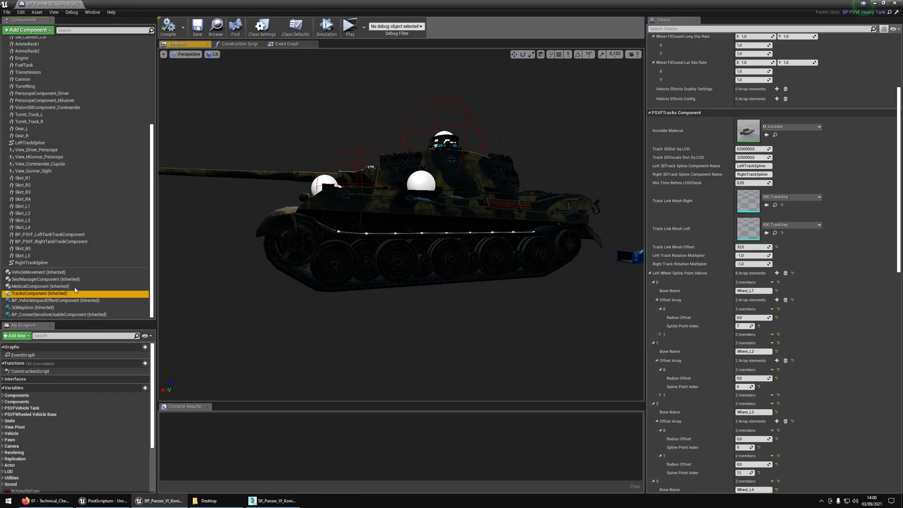
left_click(652, 113)
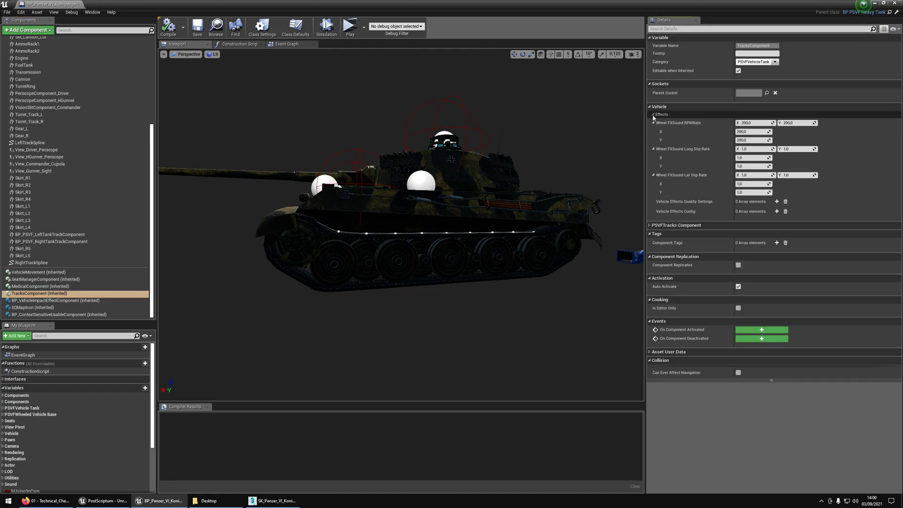
left_click(657, 226)
scroll(656, 229, "down", 5)
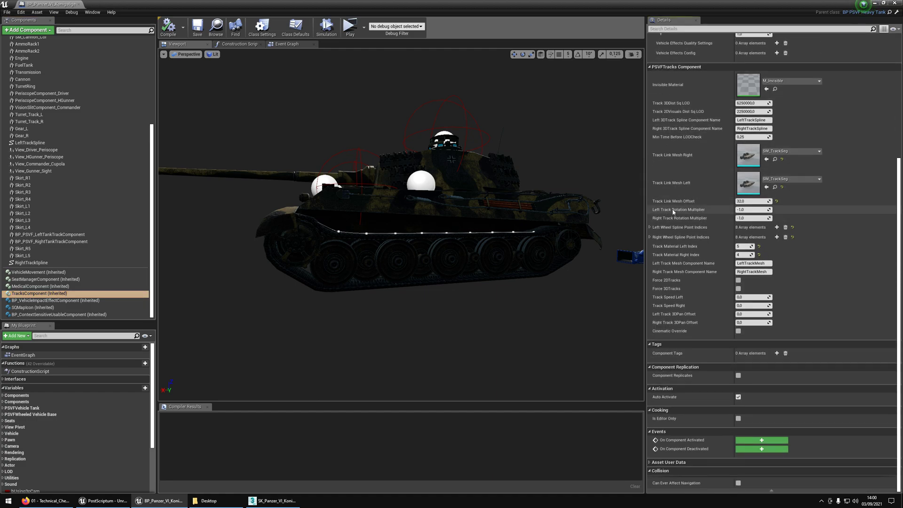
left_click(650, 227)
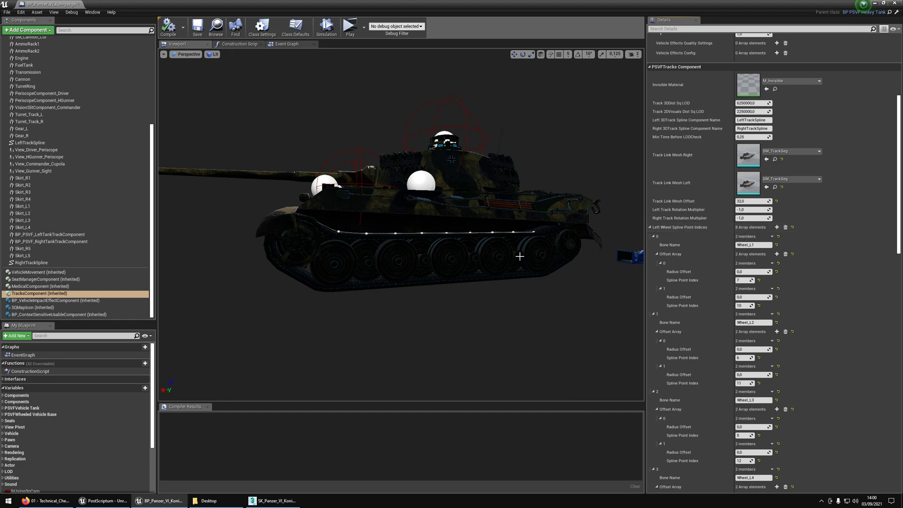
Add a ninth element to Left Wheel Spline Point Indices, with Wheel_L9 as its bone name
left_click_drag(520, 256, 506, 226)
left_click(756, 245)
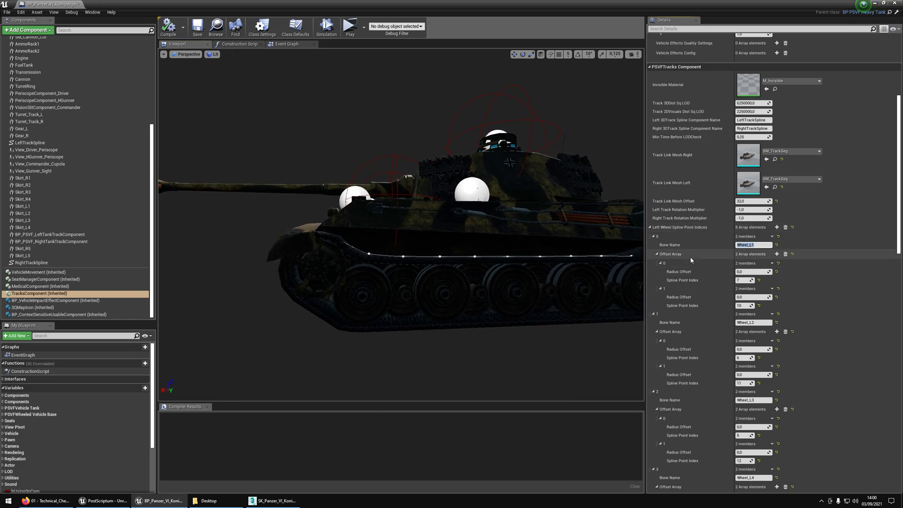
right_click_drag(475, 291, 528, 249)
scroll(681, 290, "down", 4)
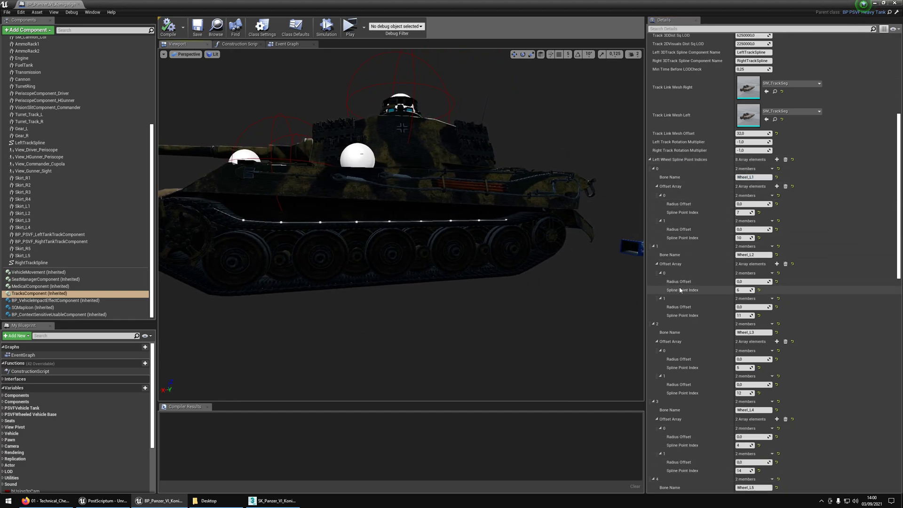
scroll(684, 287, "down", 10)
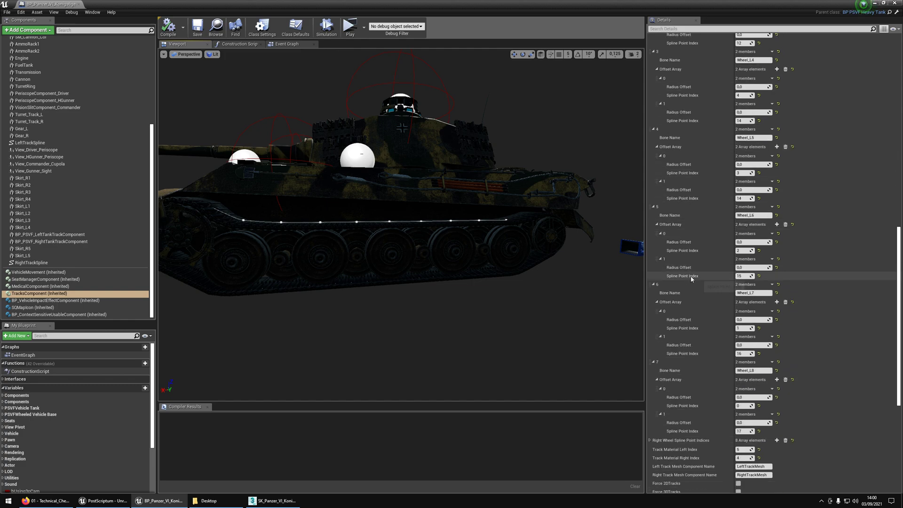
scroll(725, 279, "down", 1)
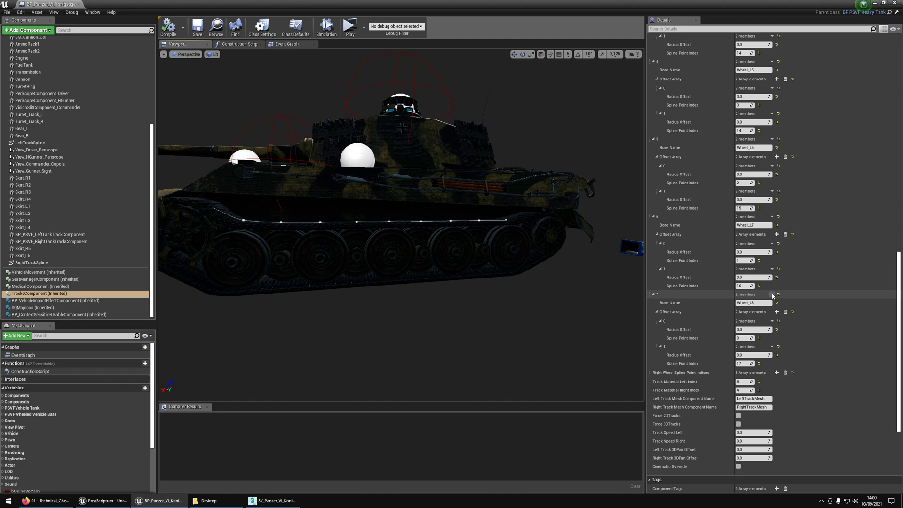
left_click(784, 317)
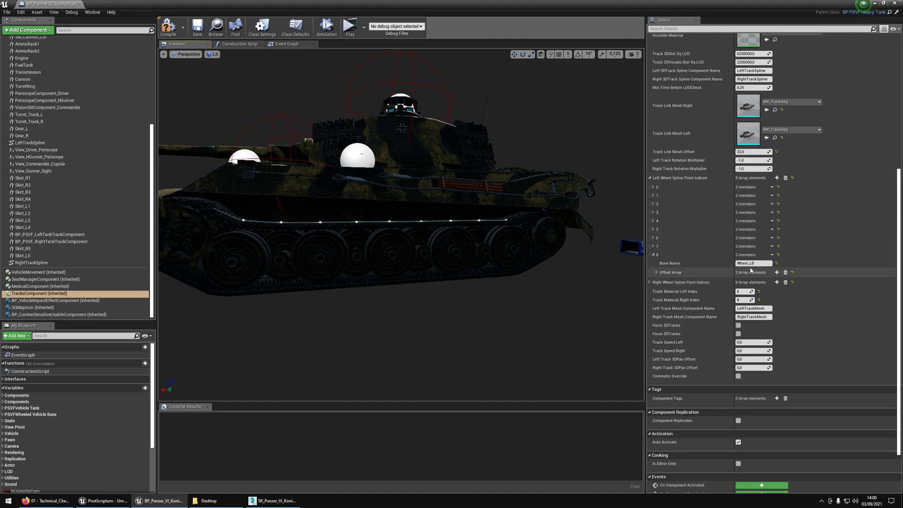
left_click(753, 264)
Check the bone names of elements 7, 6 and 0 in Left Wheel Spline Point Indices, then show the full list again
left_click(653, 246)
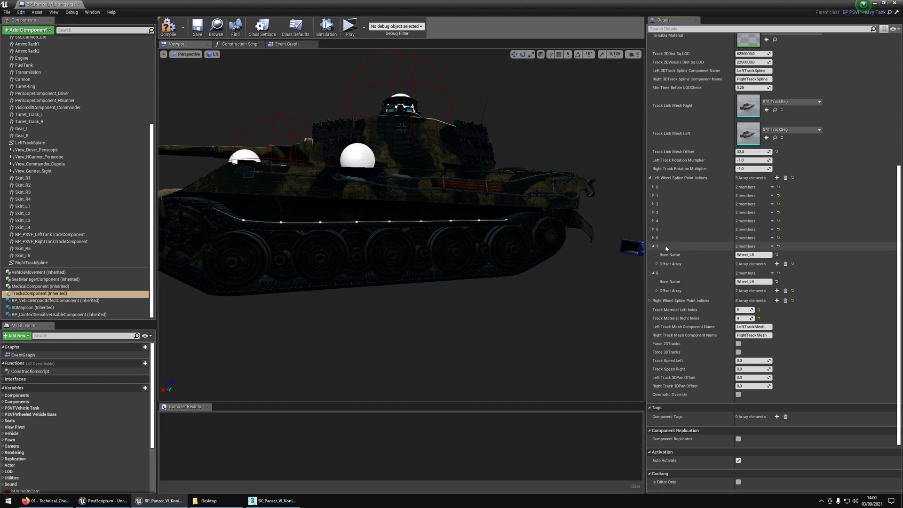
left_click(654, 237)
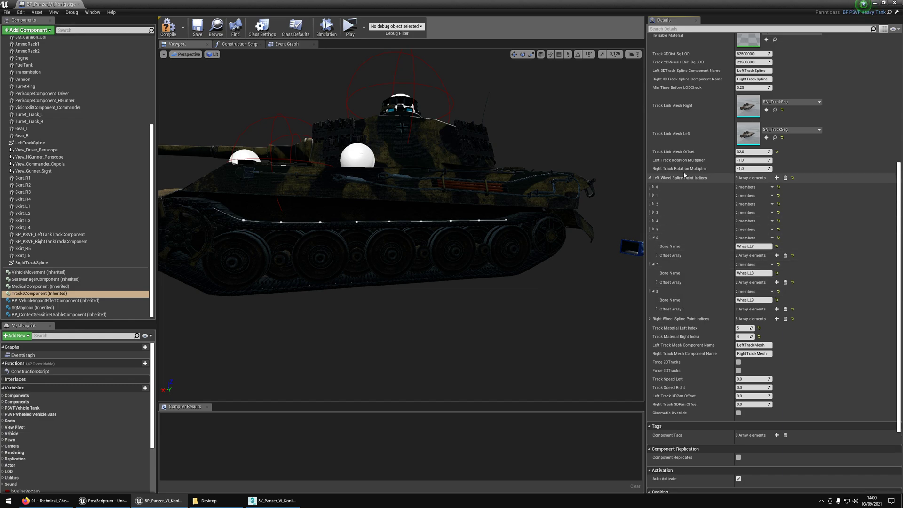
left_click(653, 187)
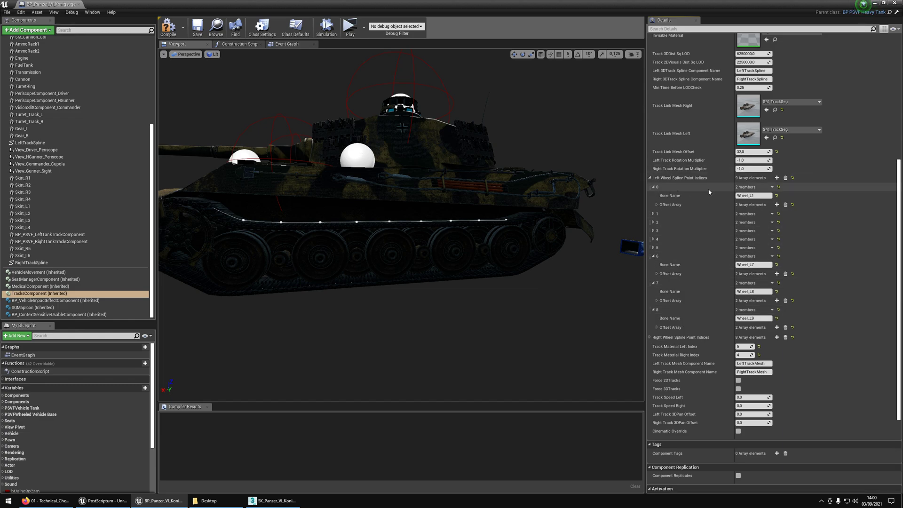
left_click(650, 179)
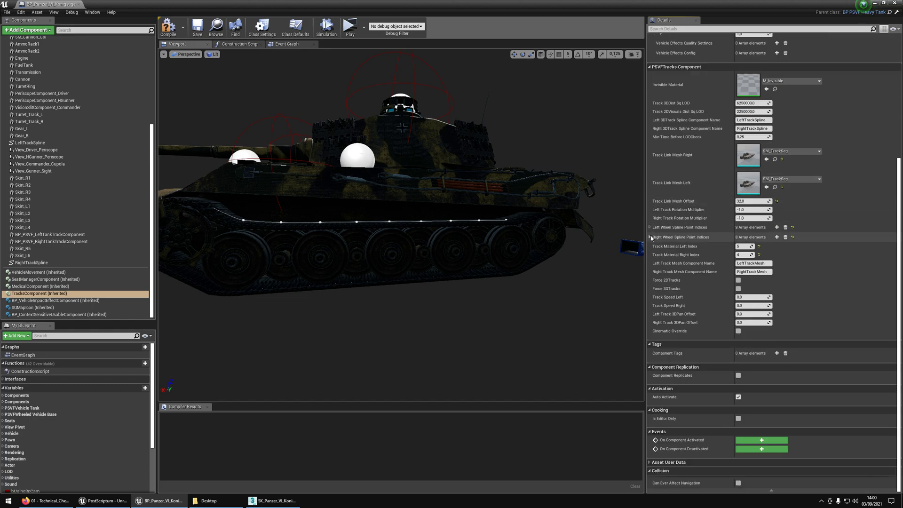
left_click(651, 237)
left_click(651, 238)
left_click(650, 228)
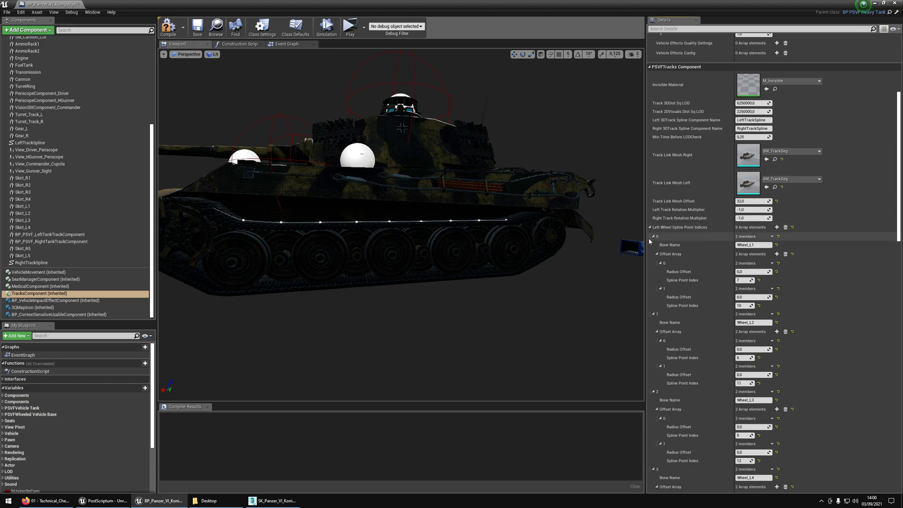
Take a screen capture of the tank's left side and mark the three rearmost upper spline points with red dots
mouse_move(531, 274)
right_mouse_down()
mouse_move(517, 274)
mouse_move(532, 274)
right_mouse_up()
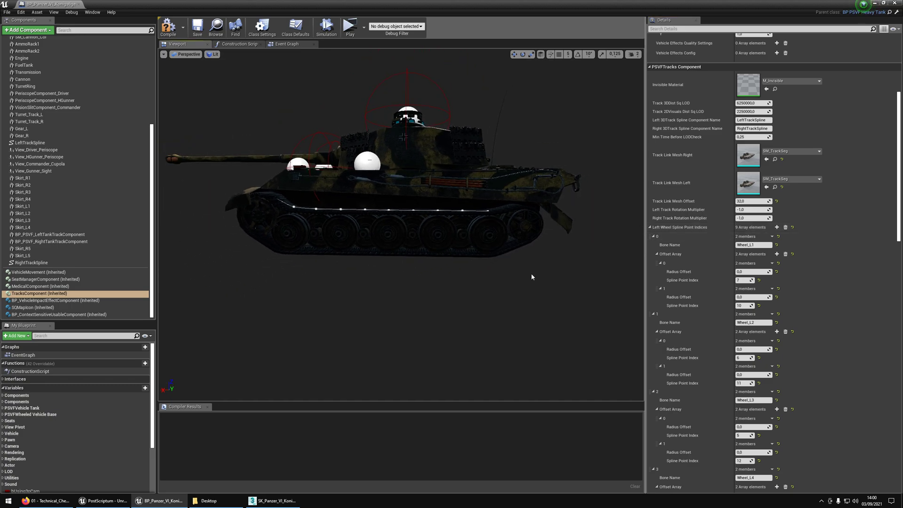
key("Print")
left_click_drag(146, 92, 656, 335)
left_click(662, 270)
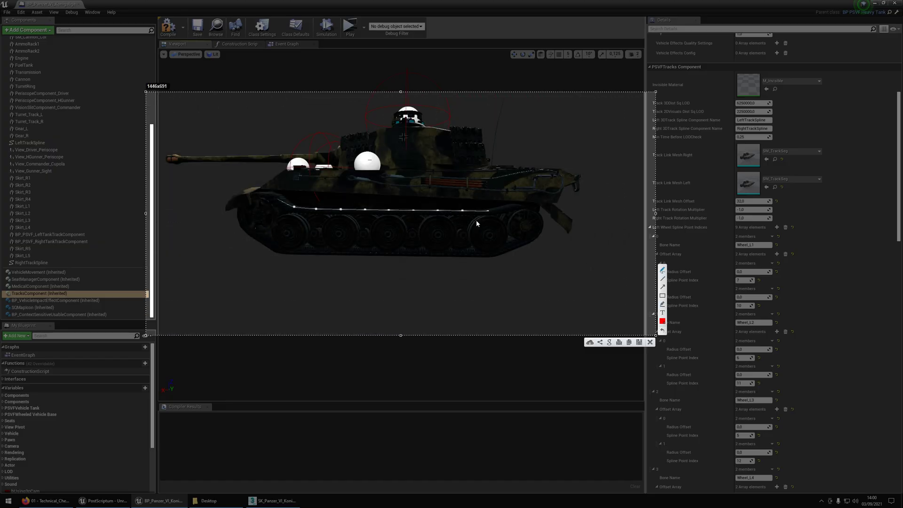
left_click(487, 211)
left_click(461, 210)
left_click(435, 210)
left_click_drag(490, 226, 478, 240)
key("ctrl+z")
Label the rear road wheel L9 with 0 at its lower spline point and a question mark at its upper one, and dismiss the capture
left_click(488, 253)
left_click_drag(489, 211, 492, 214)
left_click_drag(490, 254, 490, 256)
mouse_move(490, 221)
left_mouse_down()
mouse_move(478, 240)
mouse_move(488, 263)
left_mouse_up()
left_click_drag(488, 190, 492, 203)
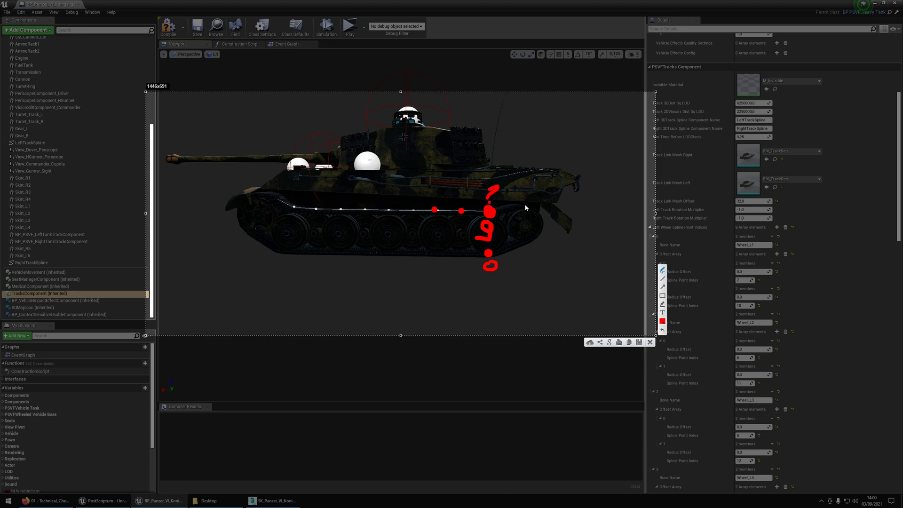
key("Escape")
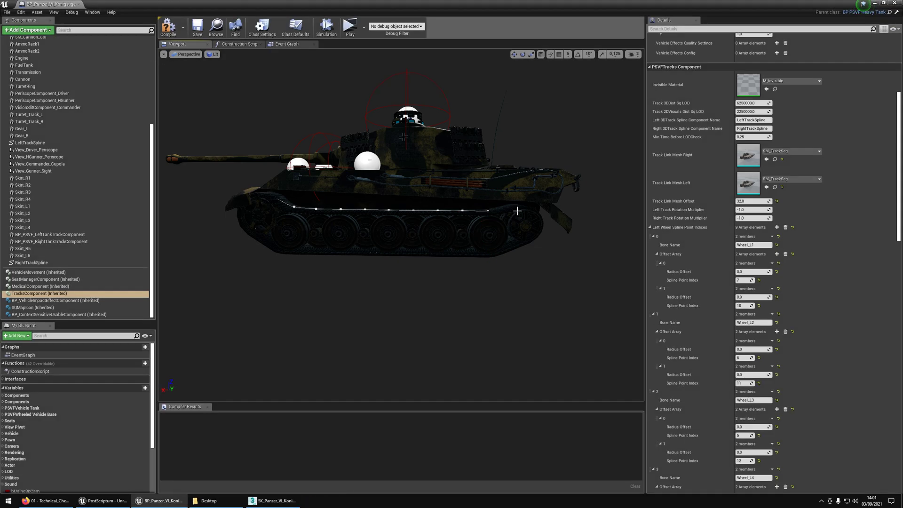
Check the Input Key of LeftTrackSpline's point under the rear road wheel and turn off Closed Loop for the spline
scroll(511, 249, "up", 8)
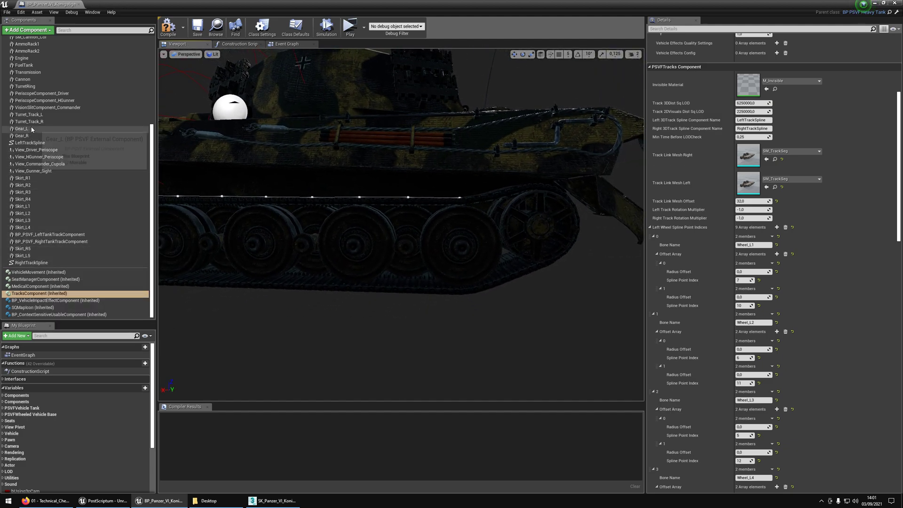
left_click(30, 143)
left_click(465, 291)
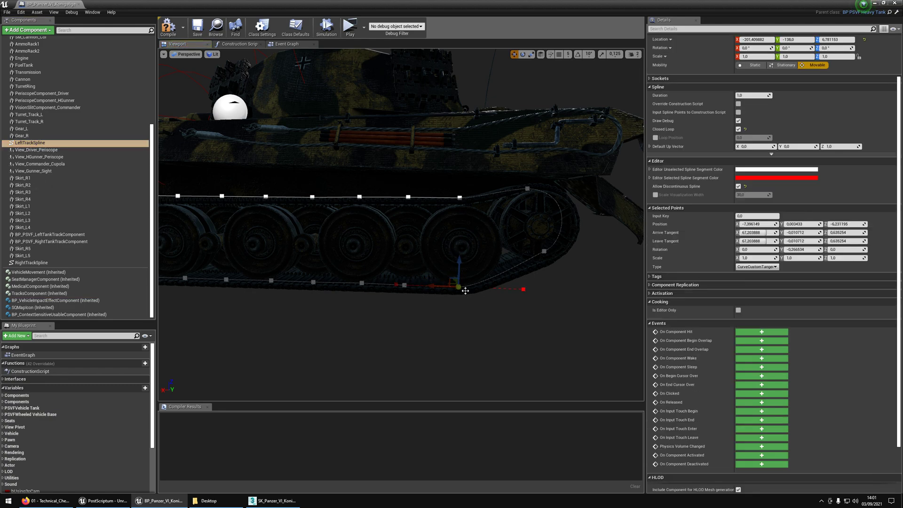
left_click(752, 216)
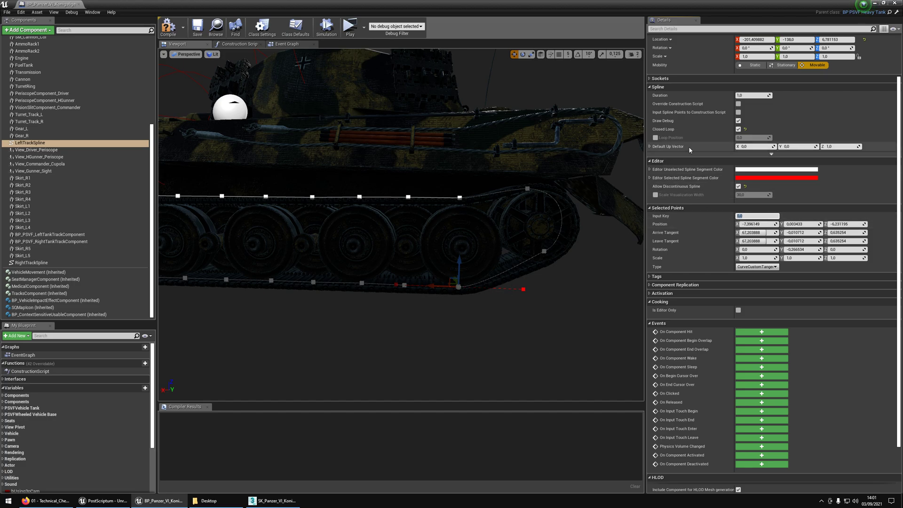
left_click(739, 129)
Go through the spline points beneath the road wheels from rear to front, reading each one's Input Key
mouse_move(473, 283)
right_mouse_down()
mouse_move(450, 282)
mouse_move(472, 282)
right_mouse_up()
left_click(423, 277)
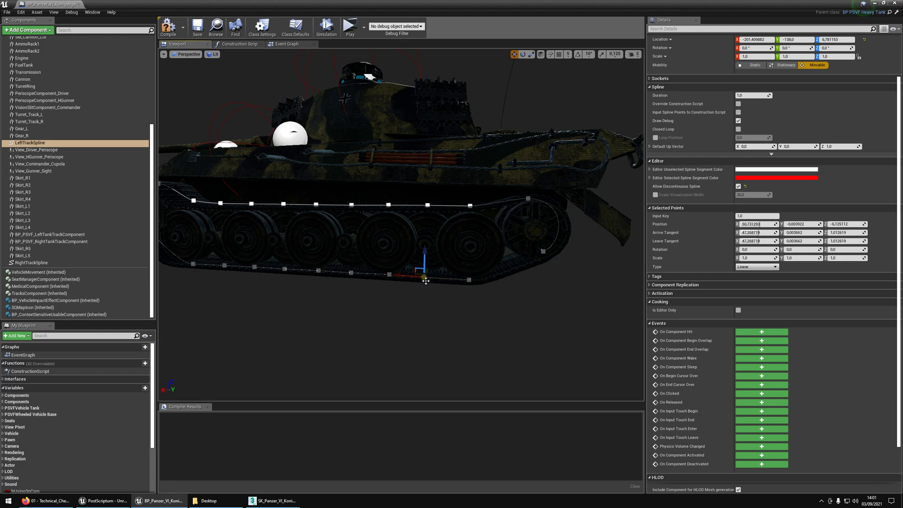
left_click(390, 274)
left_click(351, 272)
left_click(318, 271)
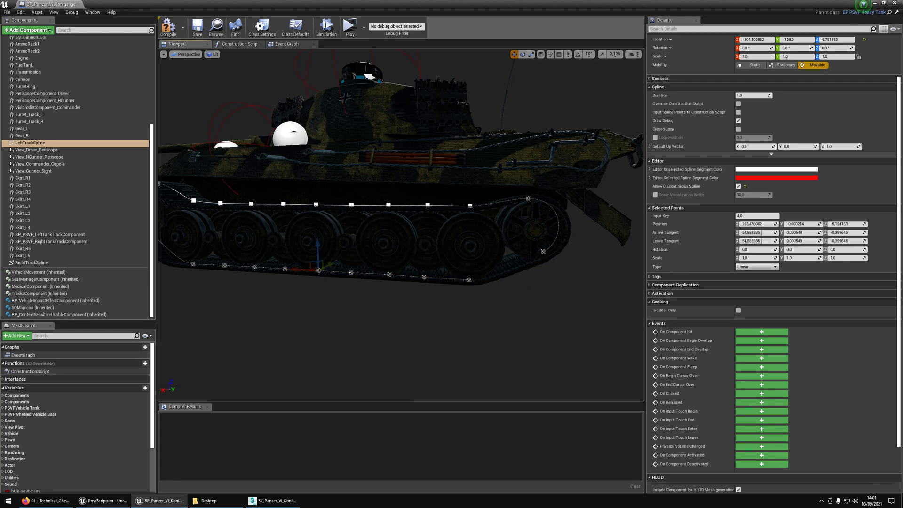
left_click(285, 270)
left_click(255, 268)
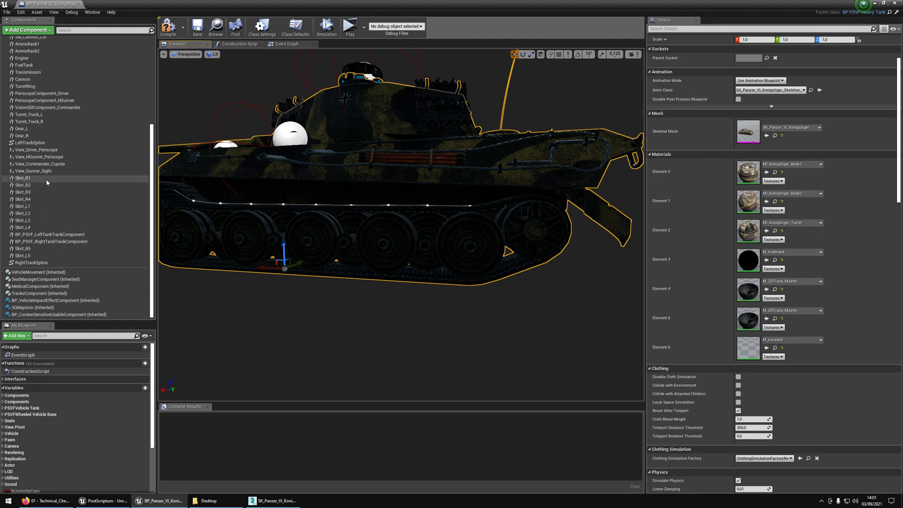
Reselect LeftTrackSpline and check the Input Keys of the two rearmost points on the track's upper run
left_click(30, 143)
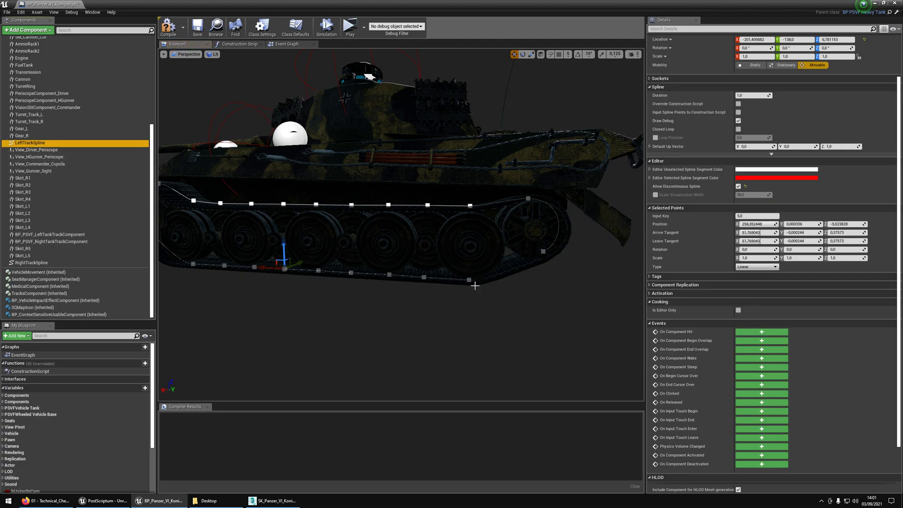
left_click(475, 285)
left_click(470, 205)
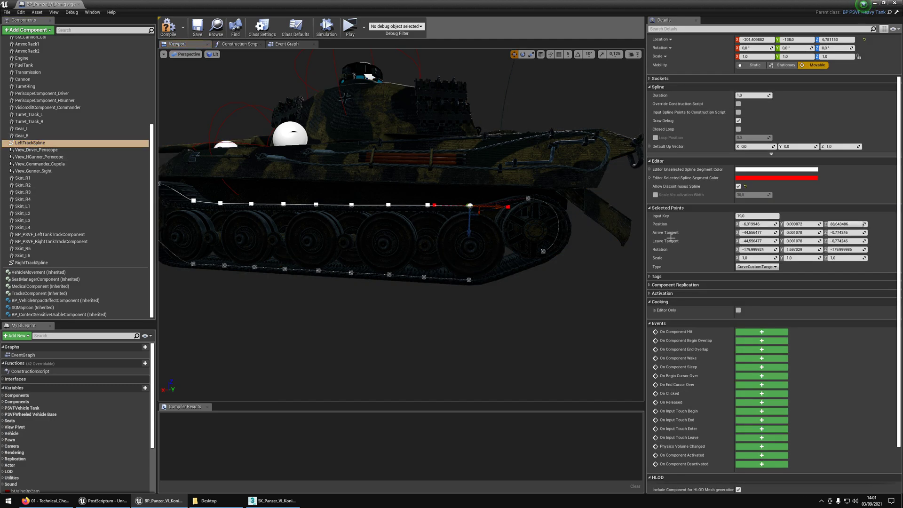
left_click(754, 217)
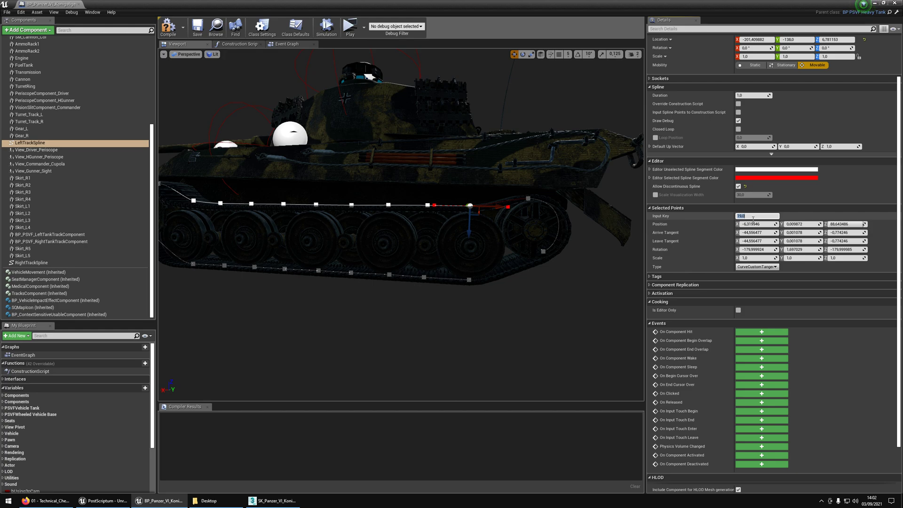
left_click(430, 207)
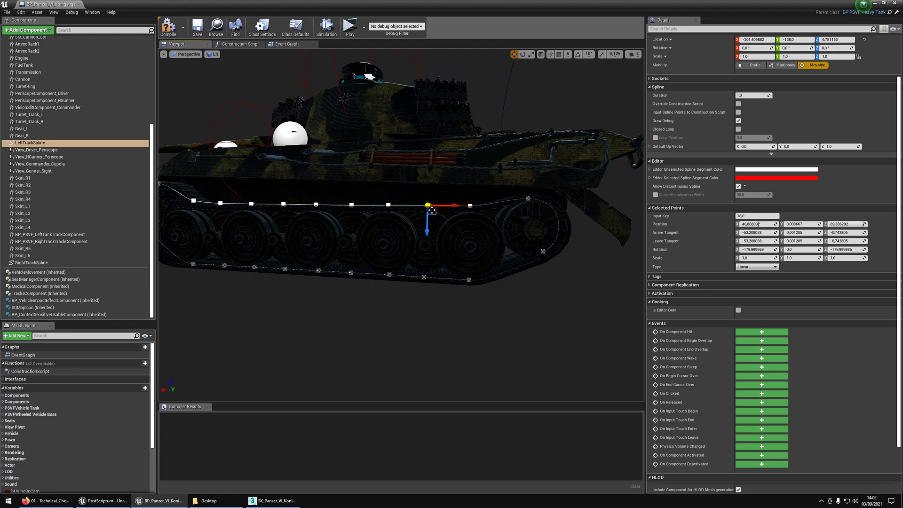
key("a")
right_click_drag(464, 230, 473, 230)
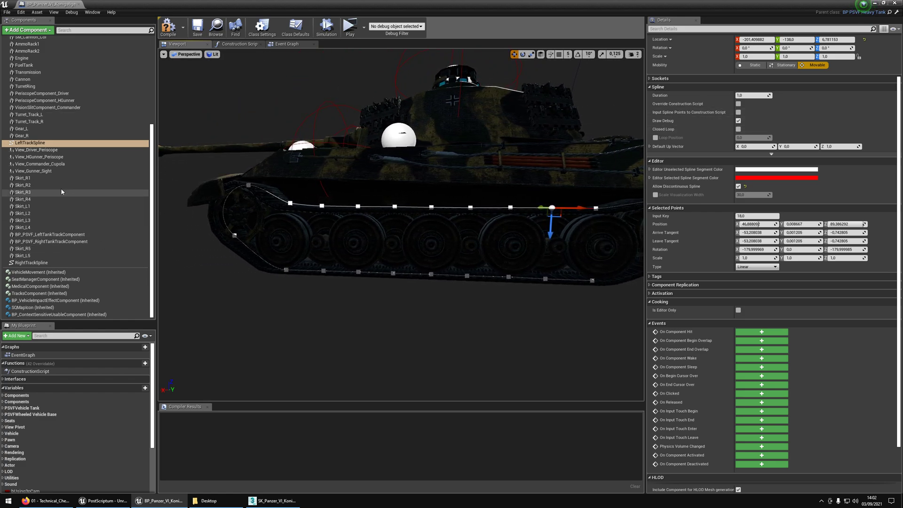
Set Wheel_L1's two spline point indices in TracksComponent's Left Wheel Spline Point Indices to 8 and 11
left_click(36, 293)
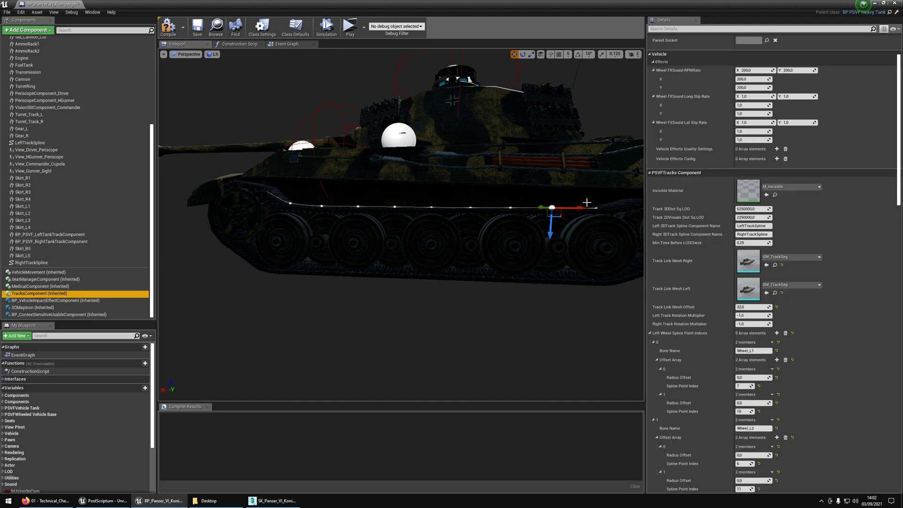
scroll(683, 326, "down", 4)
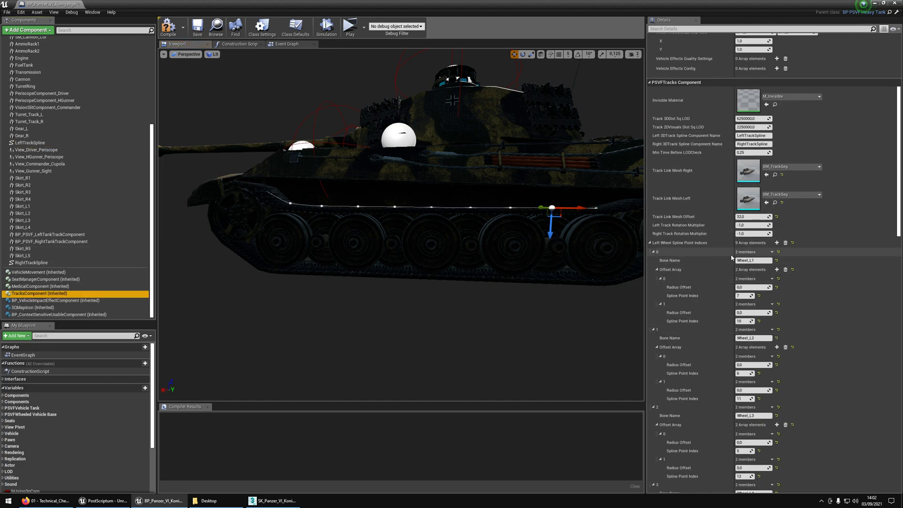
left_click(668, 264)
scroll(677, 268, "down", 2)
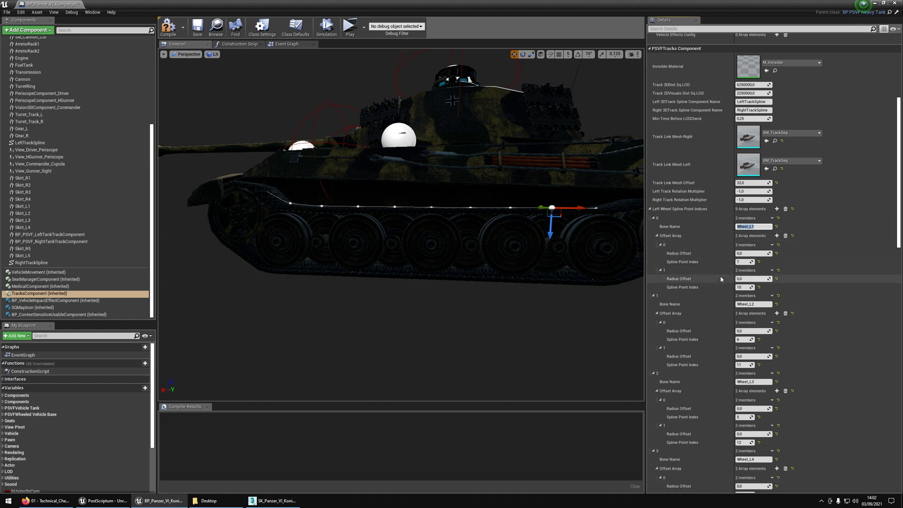
scroll(742, 277, "down", 2)
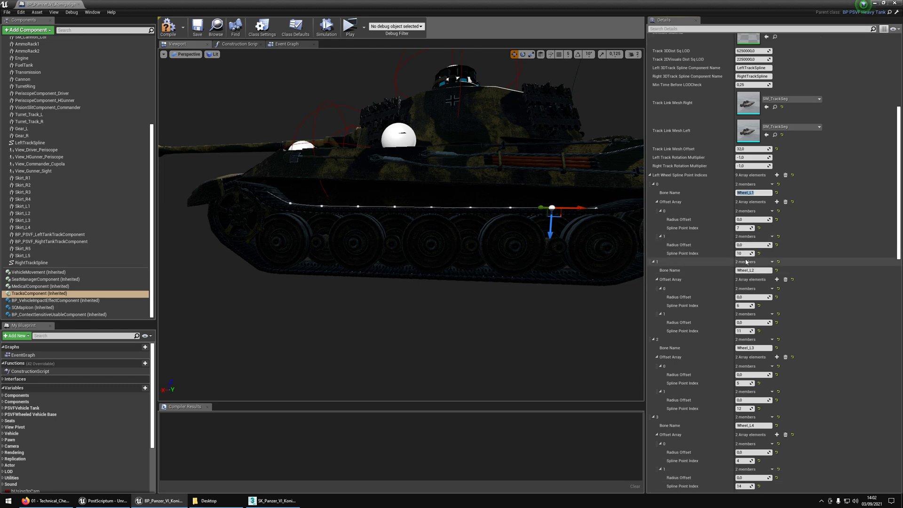
left_click(745, 253)
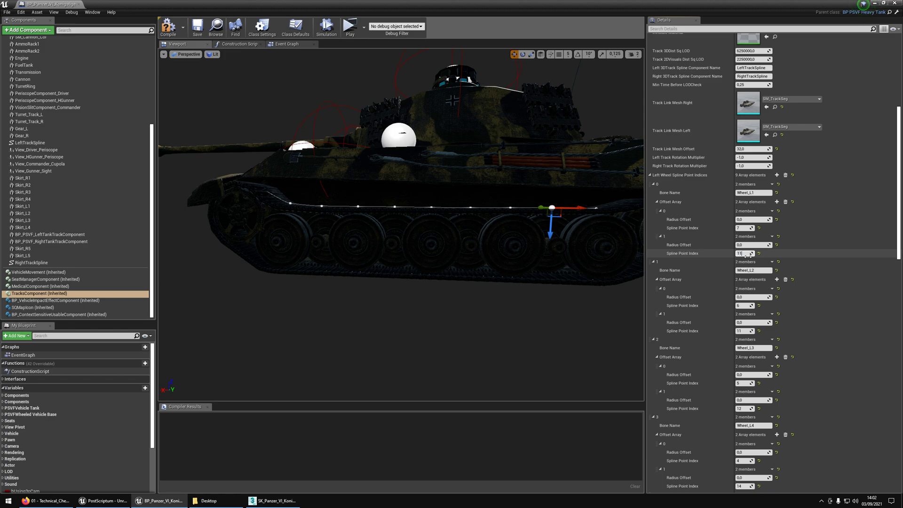
left_click(745, 229)
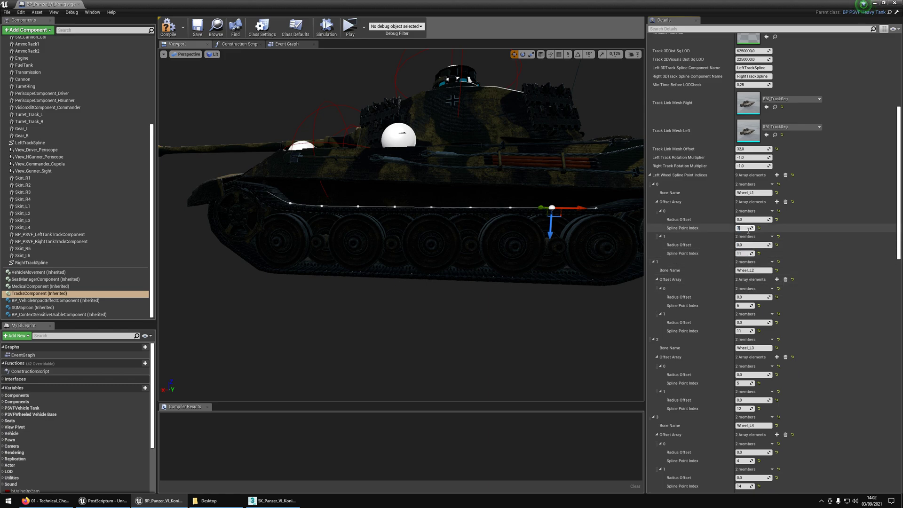
On a screen capture, label the front road wheel 1, circle 8 below and 11 above it, mark the matching indices, and dismiss it
right_click_drag(340, 200, 350, 200)
key("Print")
mouse_move(166, 89)
left_mouse_down()
mouse_move(899, 427)
mouse_move(901, 440)
left_mouse_up()
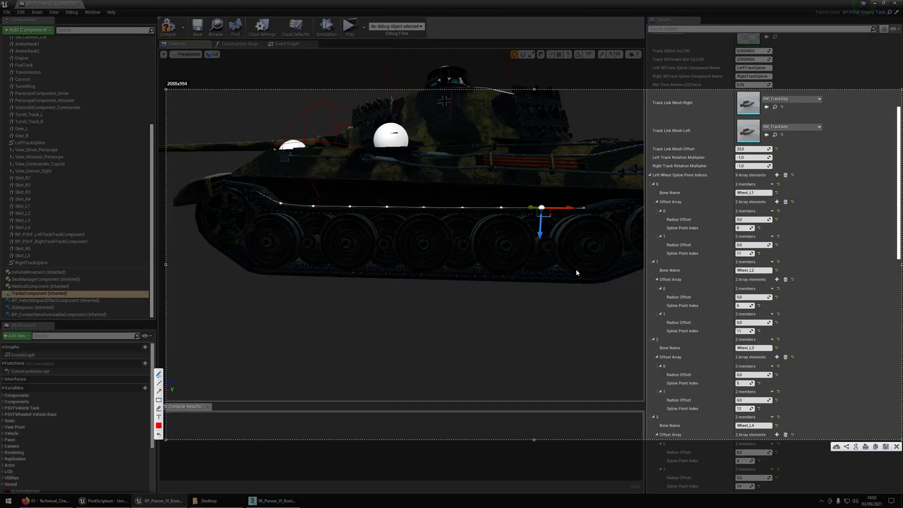
mouse_move(271, 280)
left_mouse_down()
mouse_move(264, 302)
mouse_move(281, 281)
left_mouse_up()
left_click_drag(276, 180, 280, 203)
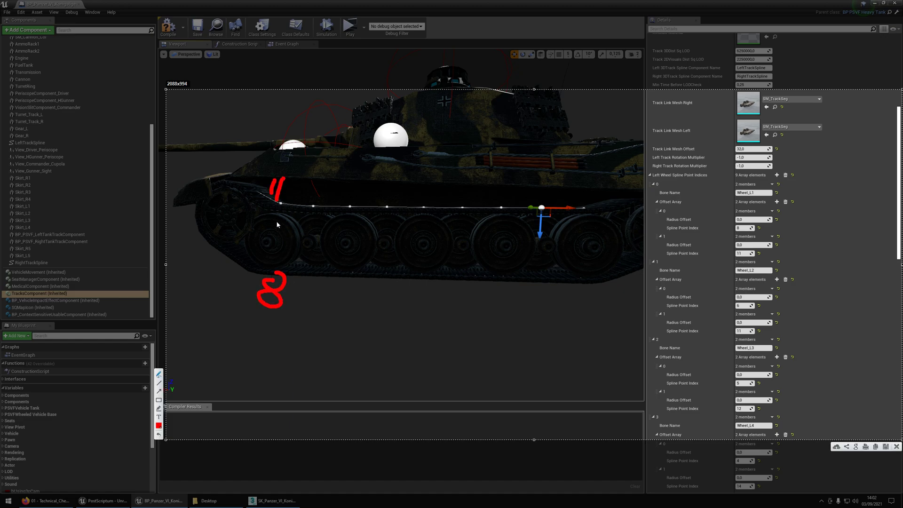
mouse_move(253, 243)
left_mouse_down()
mouse_move(277, 230)
mouse_move(278, 257)
left_mouse_up()
mouse_move(290, 153)
left_mouse_down()
mouse_move(252, 212)
mouse_move(294, 156)
left_mouse_up()
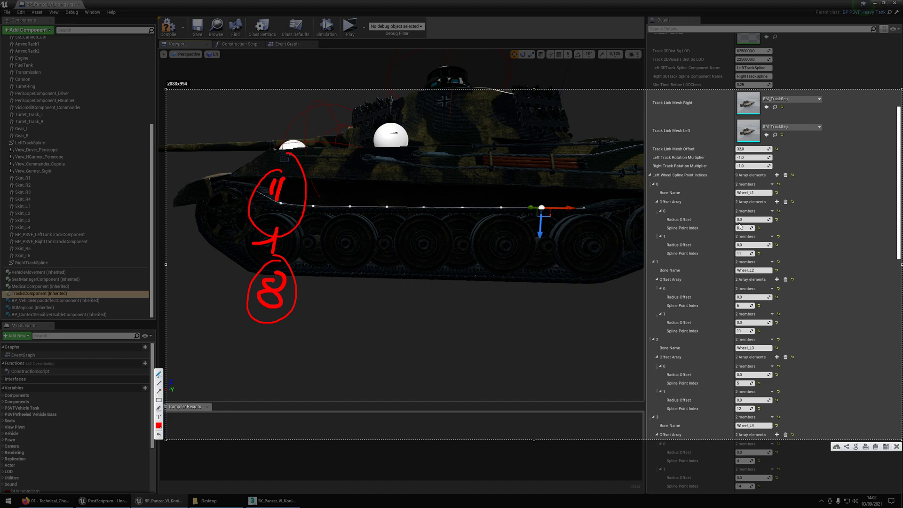
left_click_drag(740, 226, 748, 249)
key("ctrl+c")
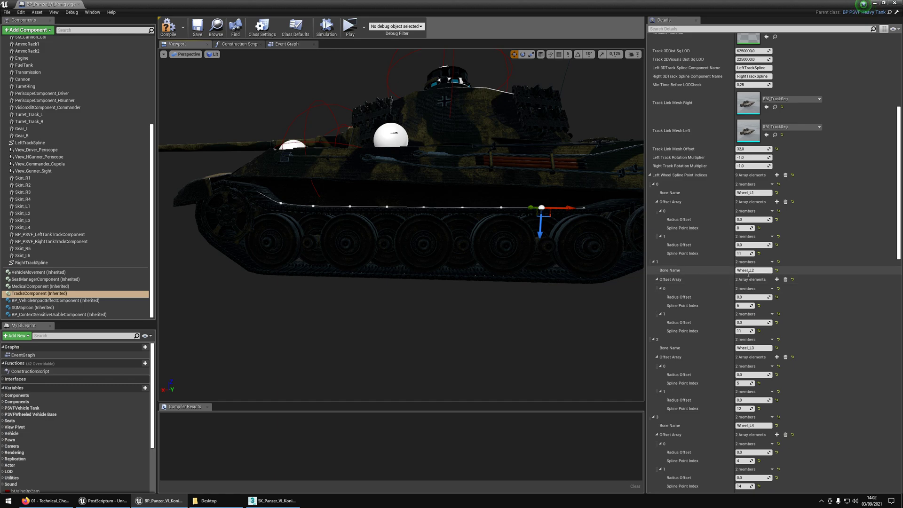
Set Wheel_L2's two spline point indices in Left Wheel Spline Point Indices to 7 and 12
left_click(750, 270)
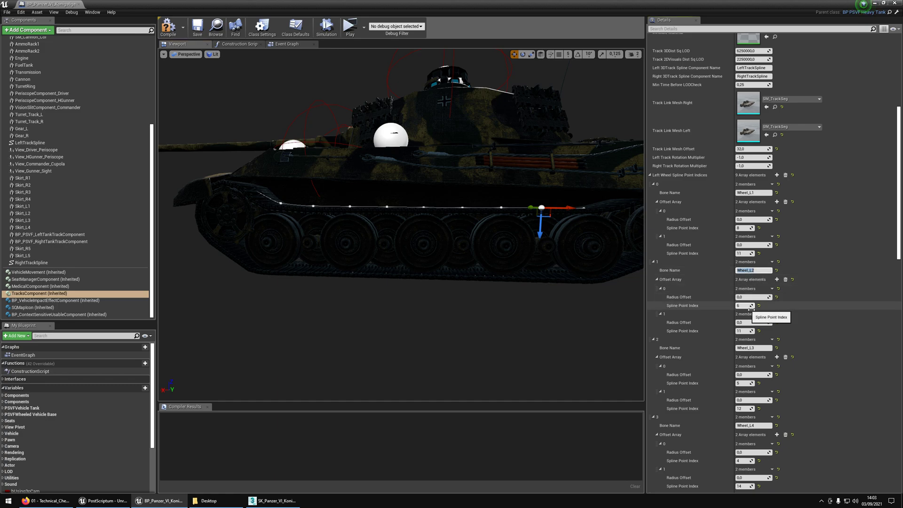
left_click(747, 332)
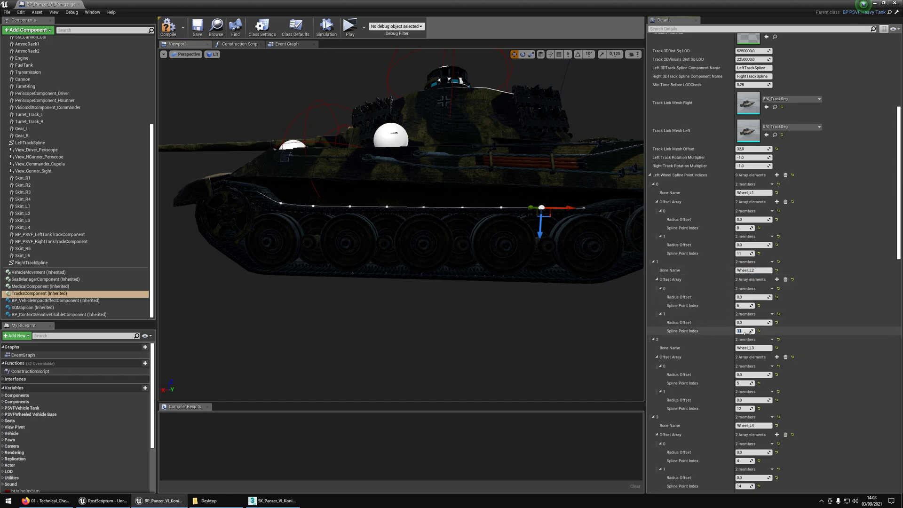
type("12")
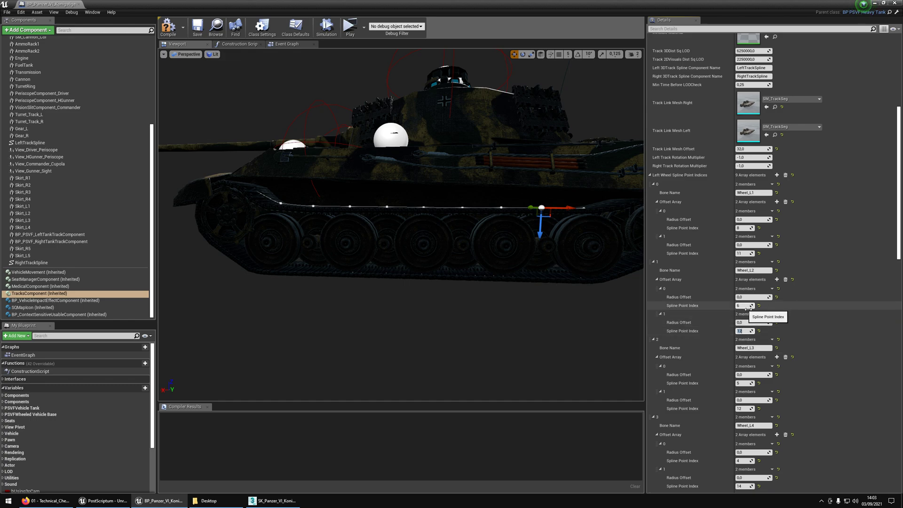
key("Return")
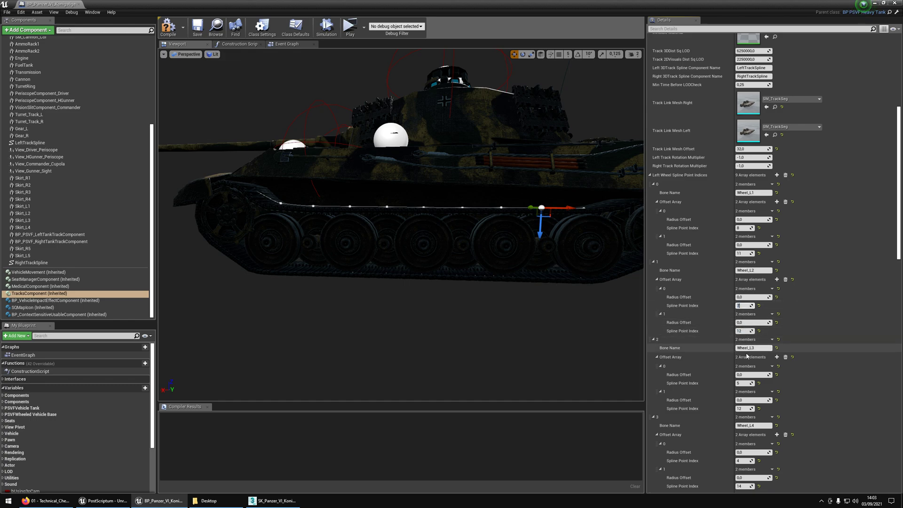
Set Wheel_L3's two spline point indices in the left wheel array to 6 and 13
left_click(748, 384)
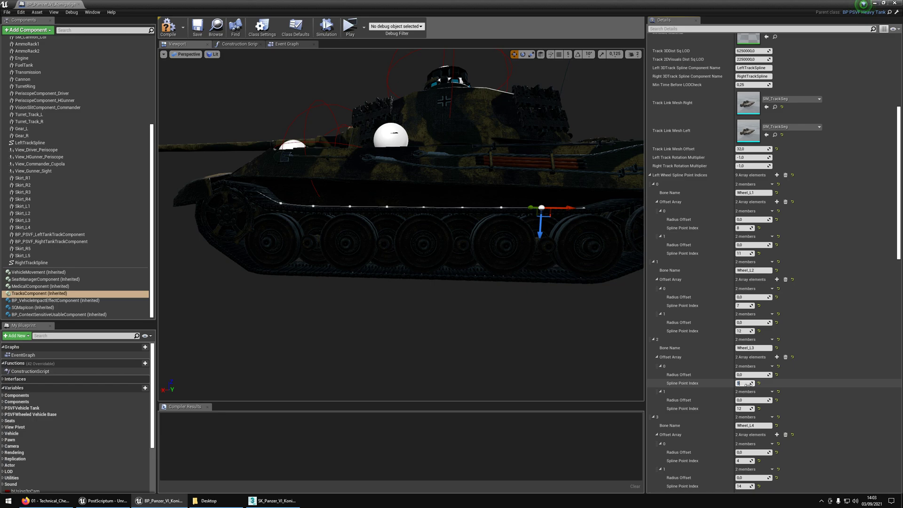
type("6")
left_click(746, 409)
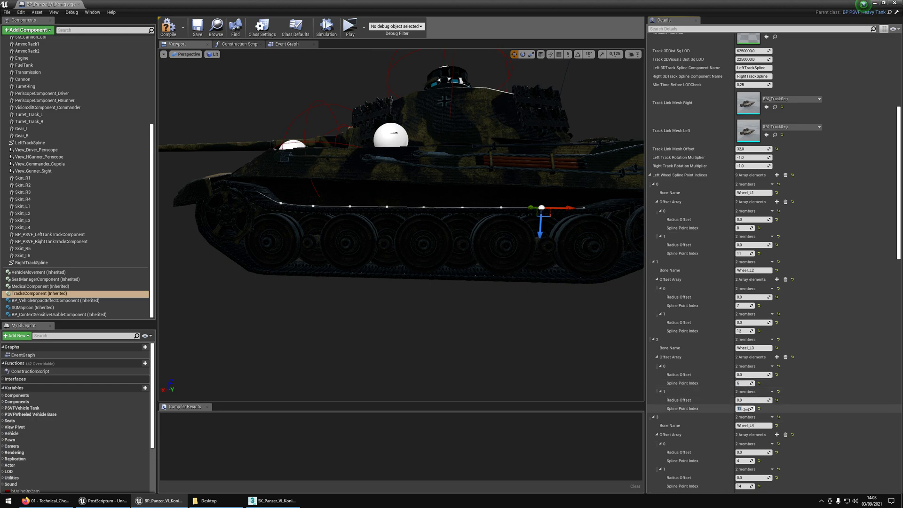
type("13")
Set Wheel_L4's two spline point indices in the left wheel array to 5 and 14
scroll(755, 337, "down", 5)
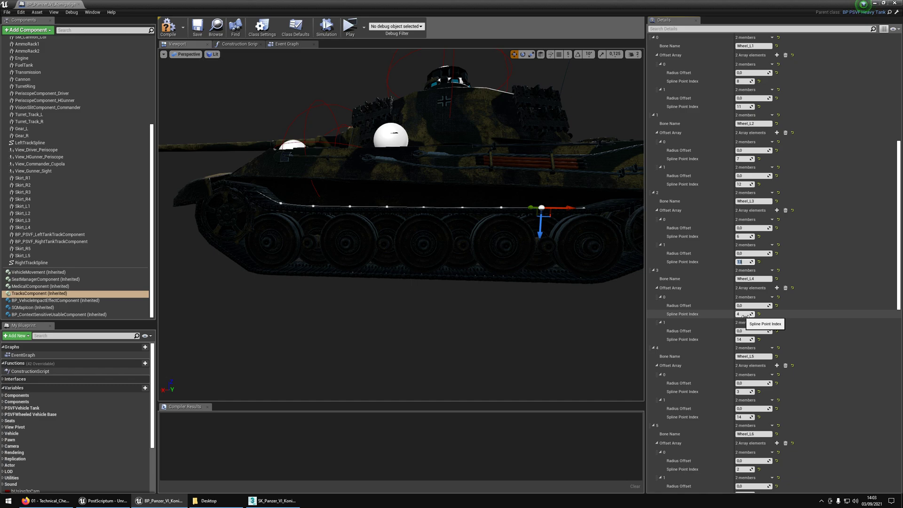
left_click(744, 339)
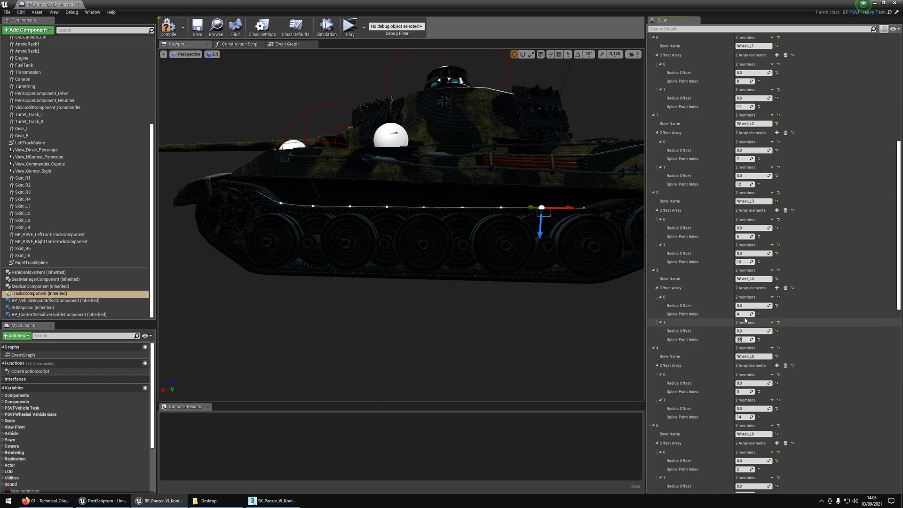
left_click(747, 314)
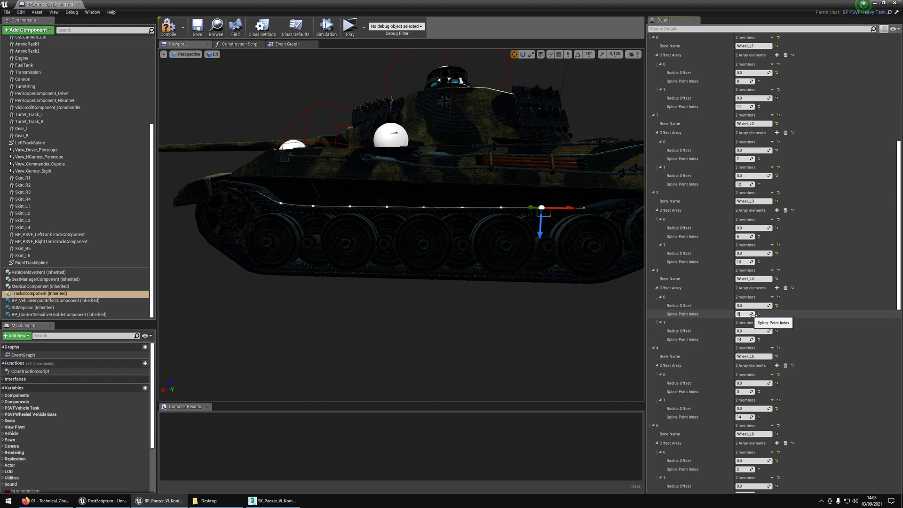
type("5")
left_click(746, 339)
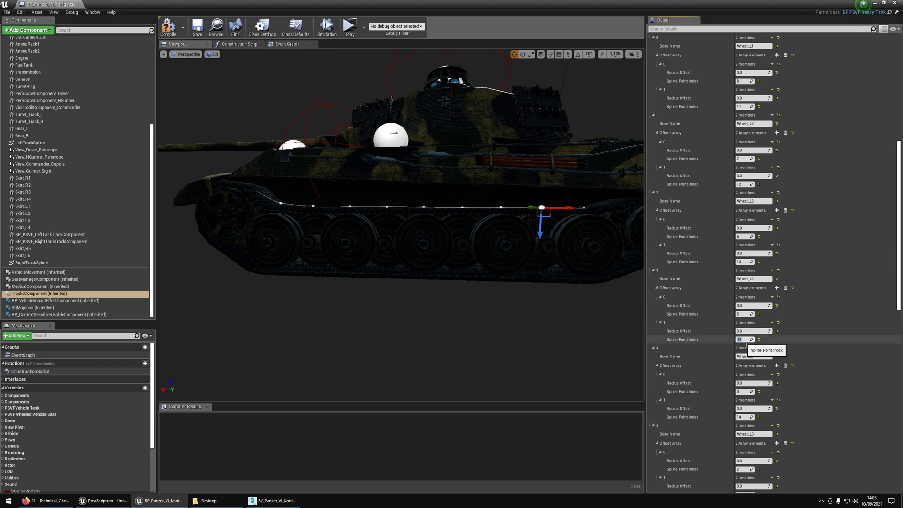
Set Wheel_L5's two spline point indices in the left wheel array to 4 and 15
scroll(748, 330, "down", 3)
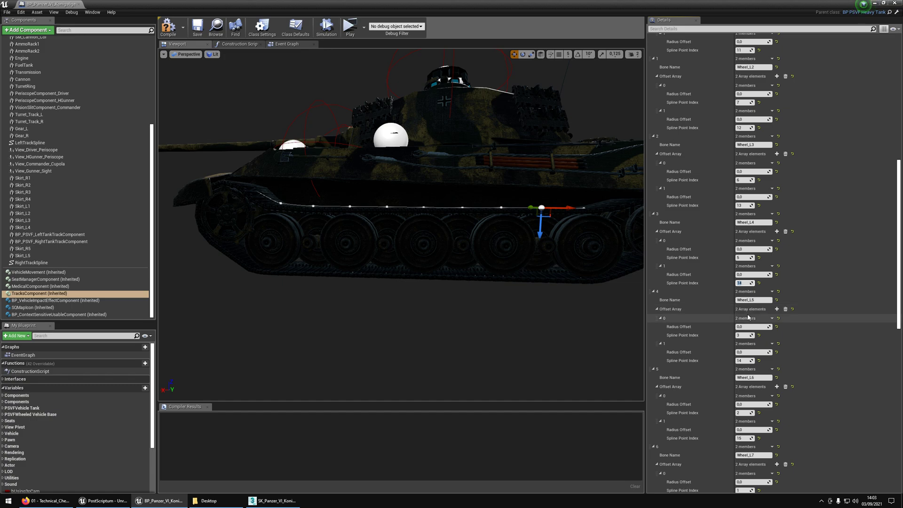
scroll(749, 310, "down", 1)
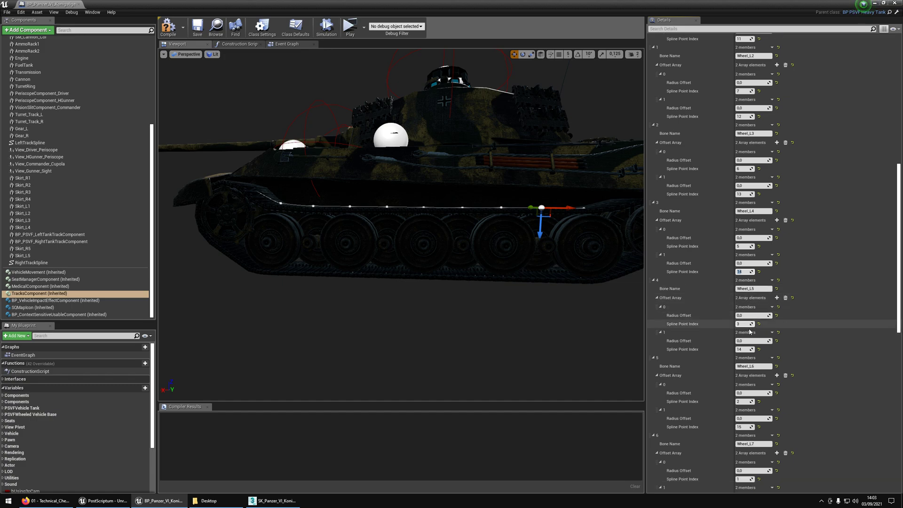
left_click(745, 324)
type("4")
left_click(745, 349)
type("12")
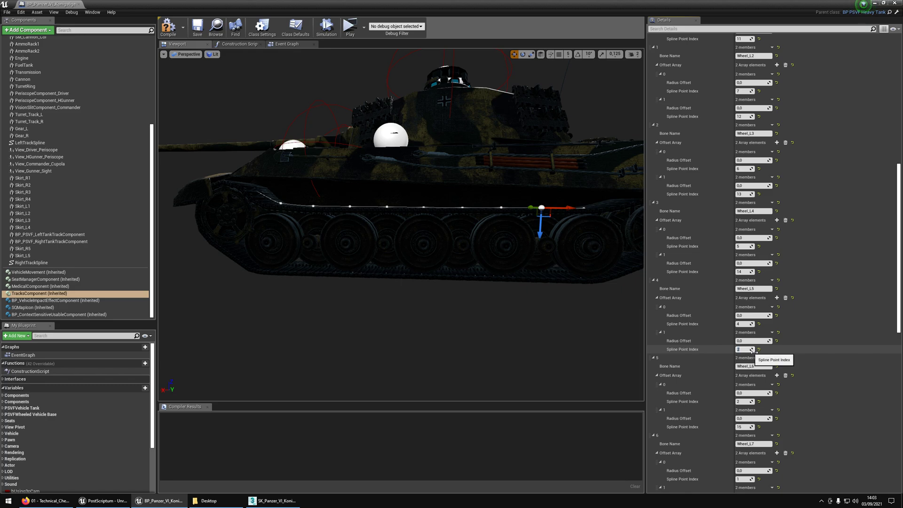
Set Wheel_L6's two spline point indices in the left wheel array to 3 and 16
scroll(753, 351, "down", 3)
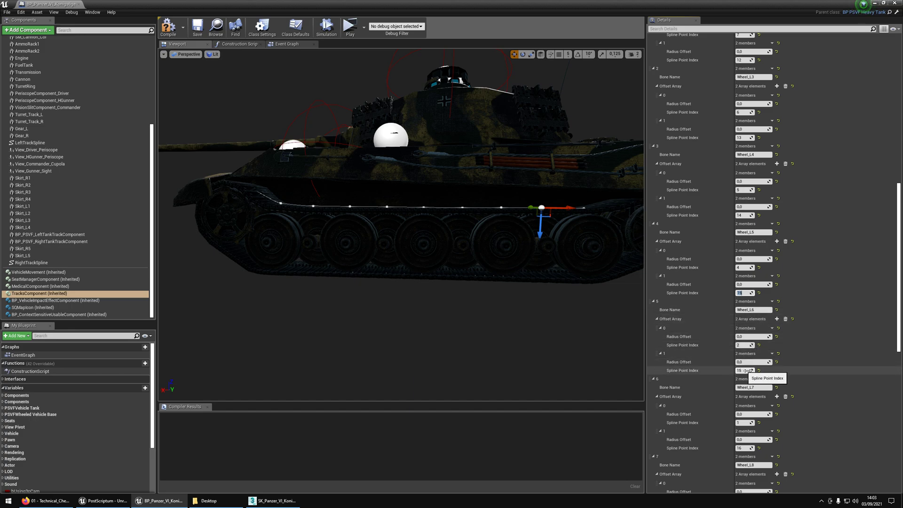
left_click(748, 346)
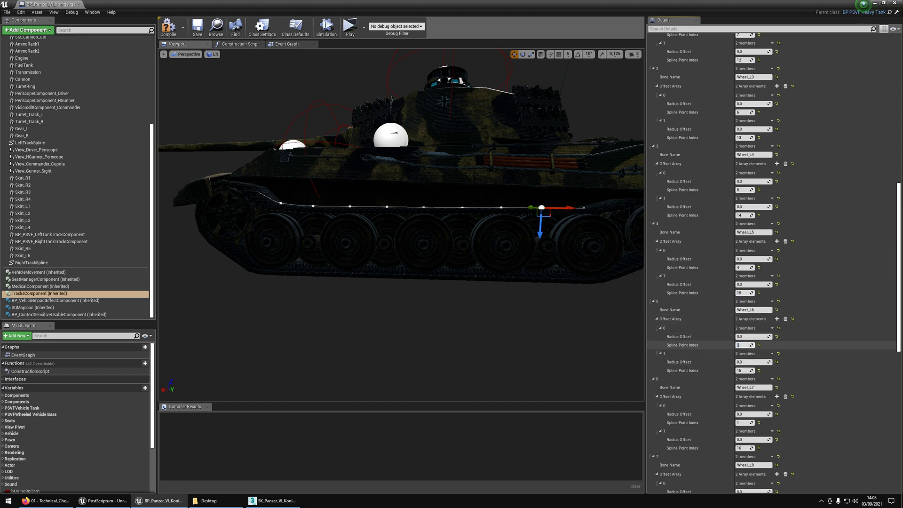
type("3")
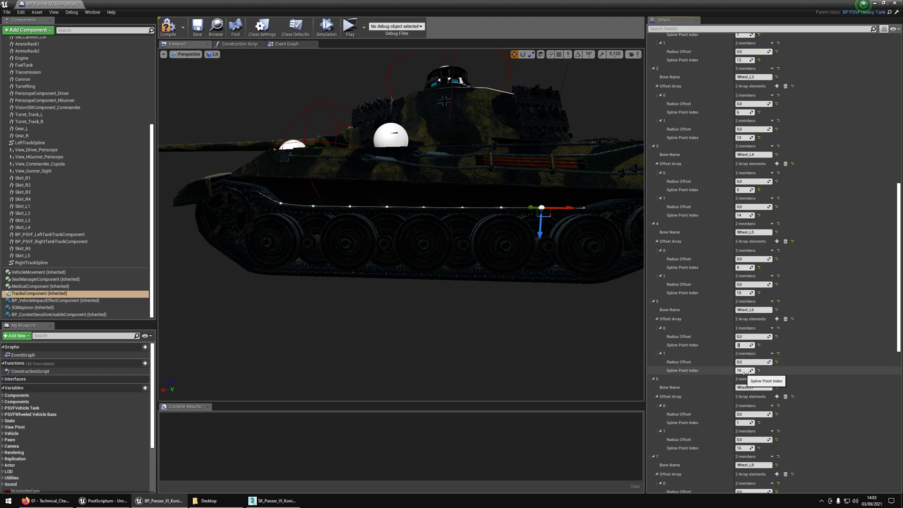
left_click(751, 371)
type("16")
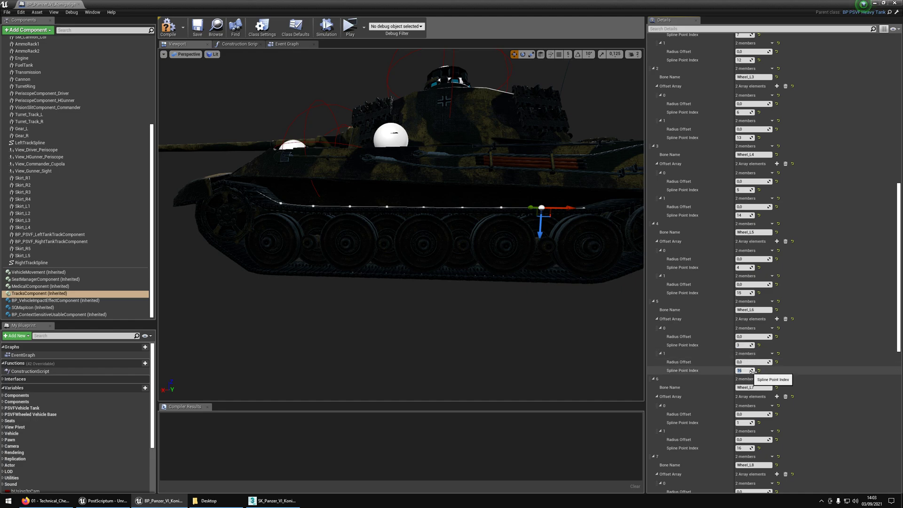
Set Wheel_L7's two spline point indices in the left wheel array to 2 and 17
scroll(751, 374, "down", 3)
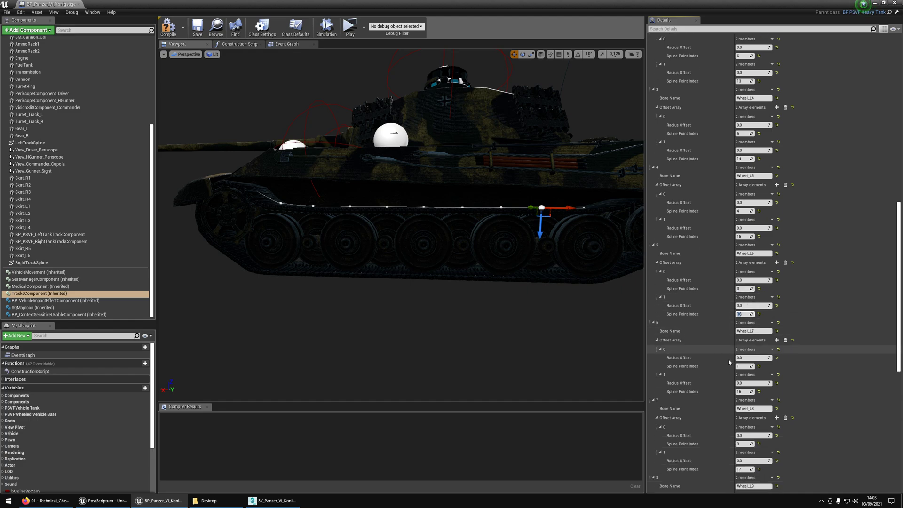
left_click(752, 392)
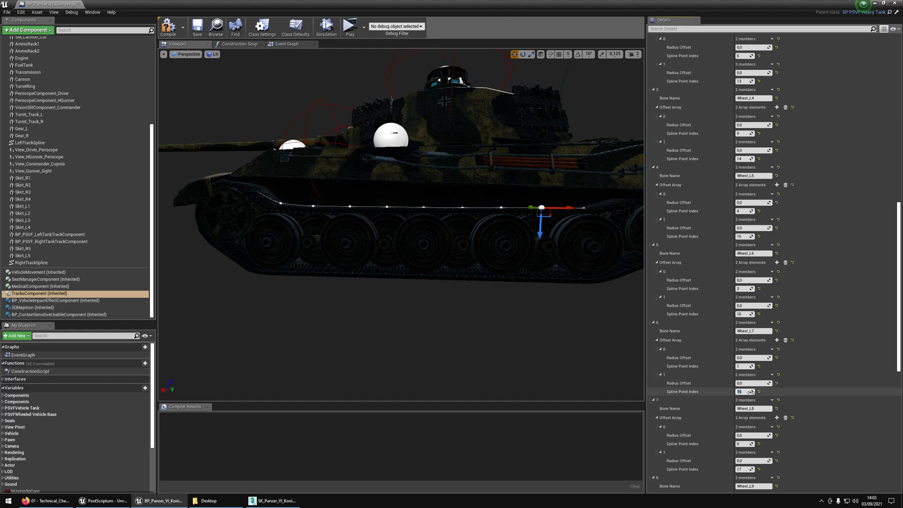
type("17")
left_click(748, 366)
type("2")
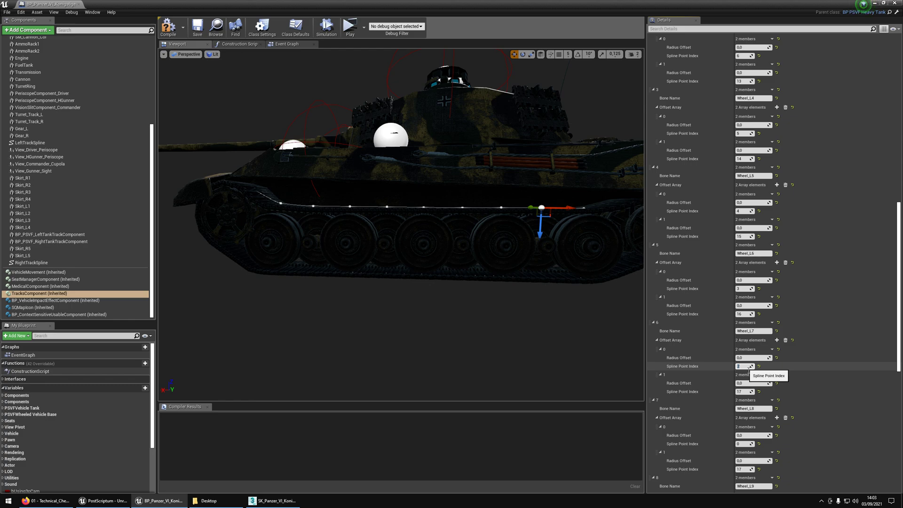
Set Wheel_L8's two spline point indices in the left wheel array to 1 and 18
scroll(749, 372, "down", 2)
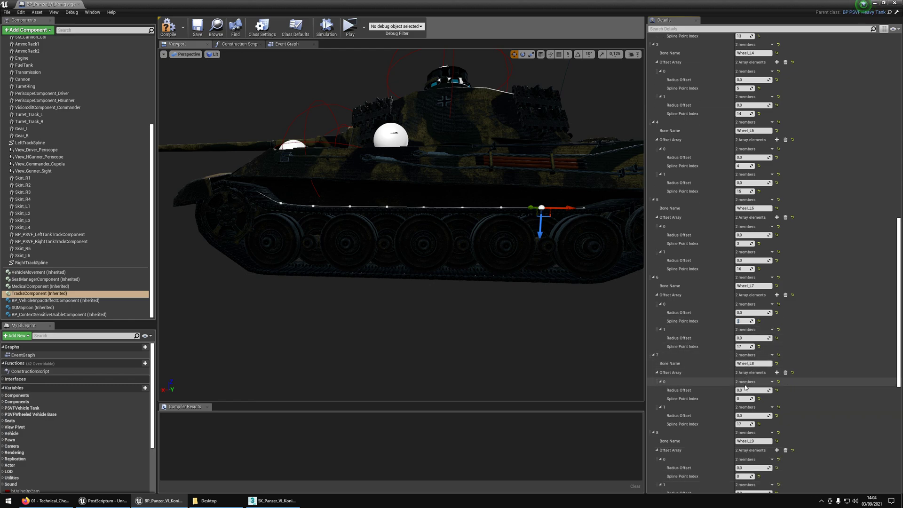
left_click(751, 424)
type("1")
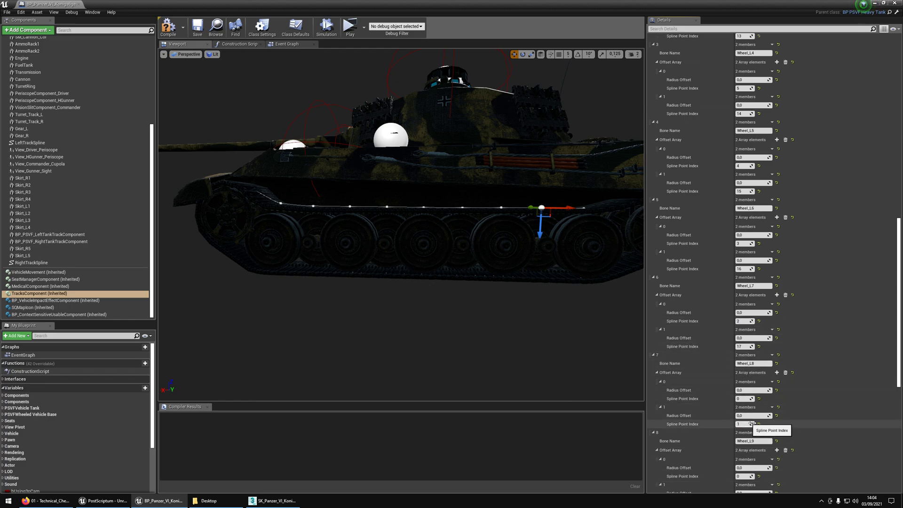
type("8")
left_click(751, 399)
type("1")
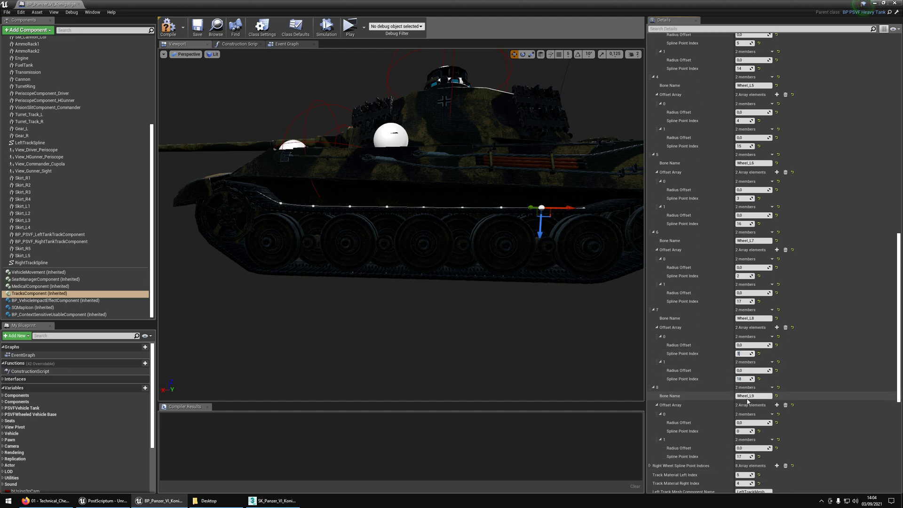
Set Wheel_L9's two spline point indices in the left wheel array to 0 and 19, and compile the blueprint
scroll(750, 403, "down", 3)
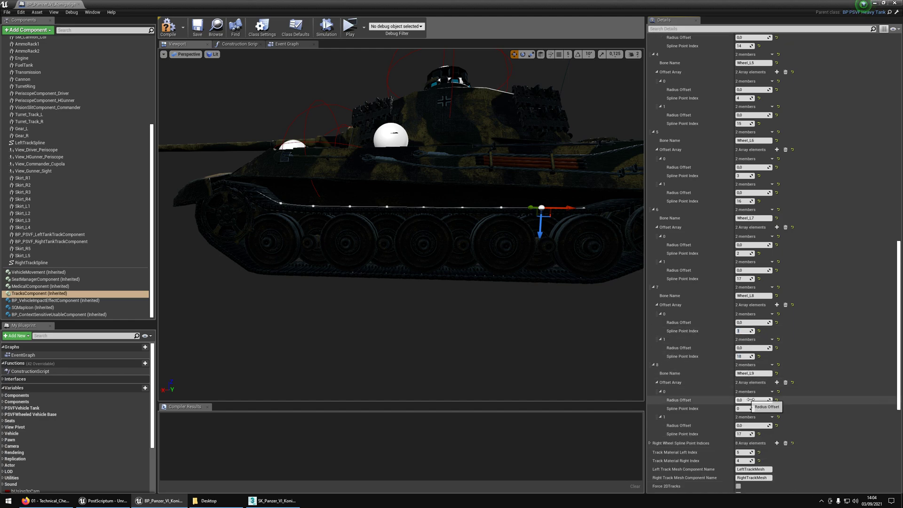
scroll(749, 407, "down", 3)
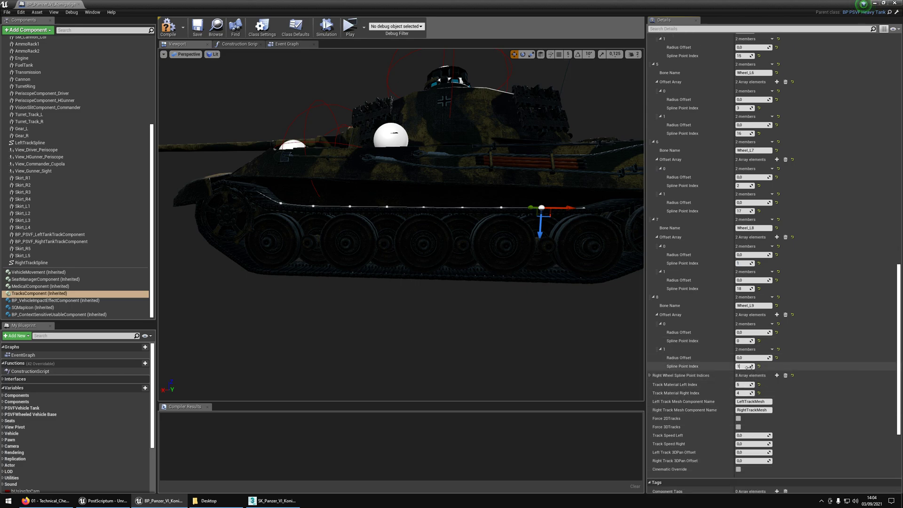
type("9")
left_click(750, 341)
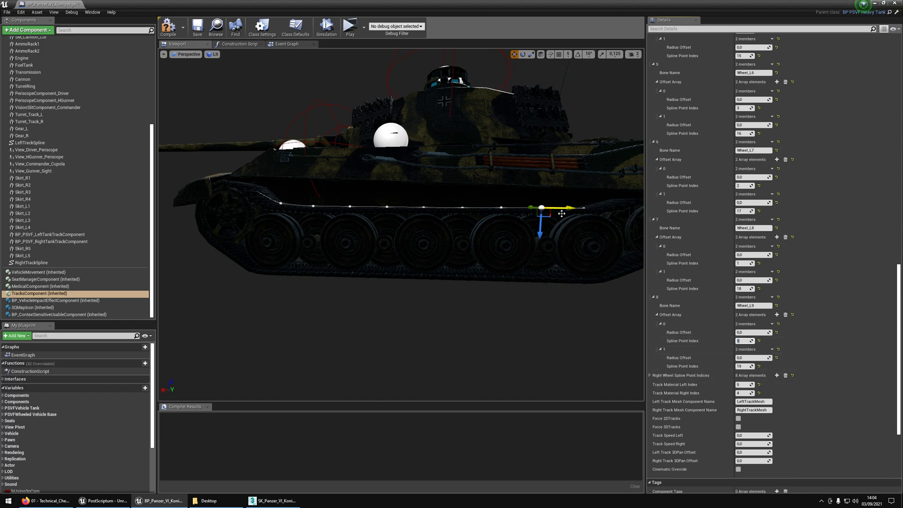
left_click(201, 28)
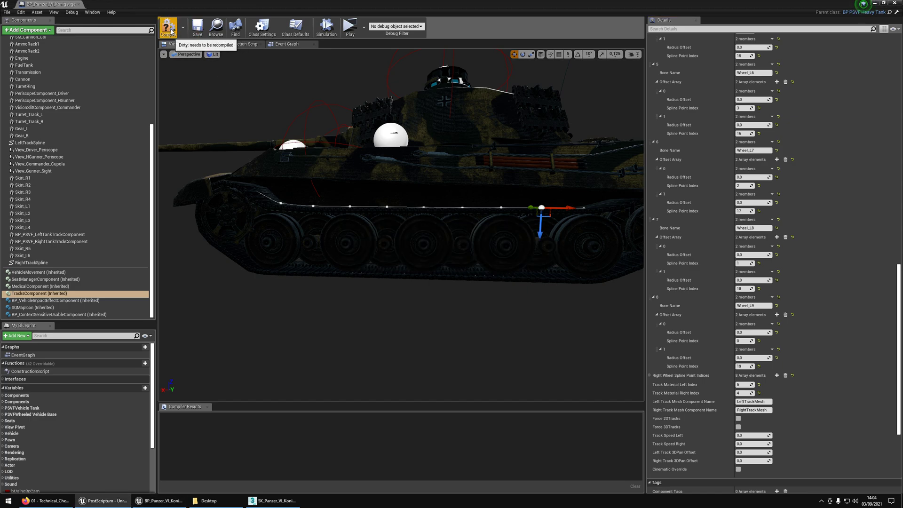
Switch to the 01 - Technical_Checklist document in Google Docs and go through the 2D & 3D Tracks items, including the 2D track Element ID
key("alt+Tab")
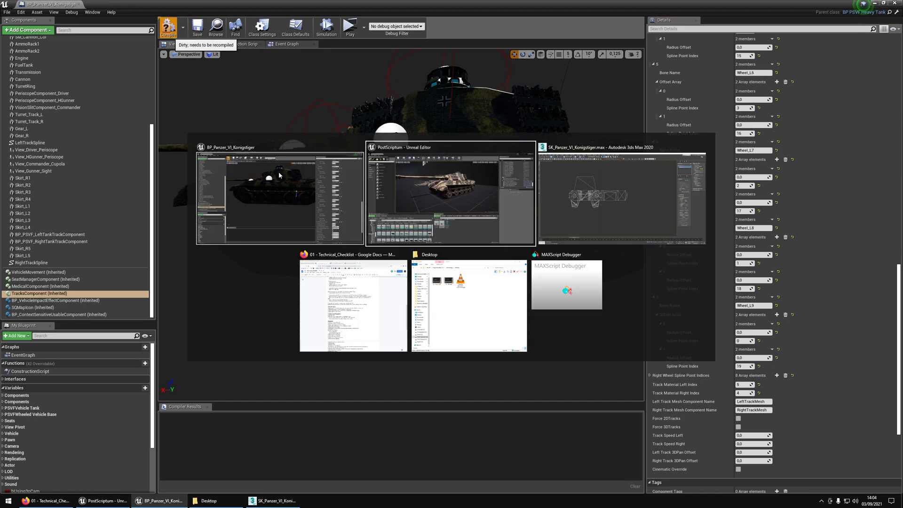
left_click(369, 303)
left_click(549, 278)
scroll(550, 277, "down", 3)
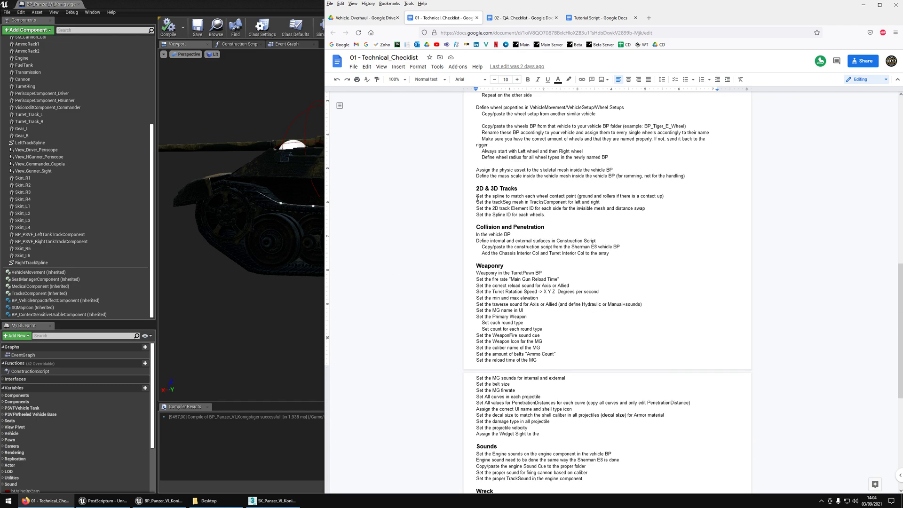
left_click_drag(478, 197, 633, 196)
key("Up")
left_click_drag(476, 197, 577, 198)
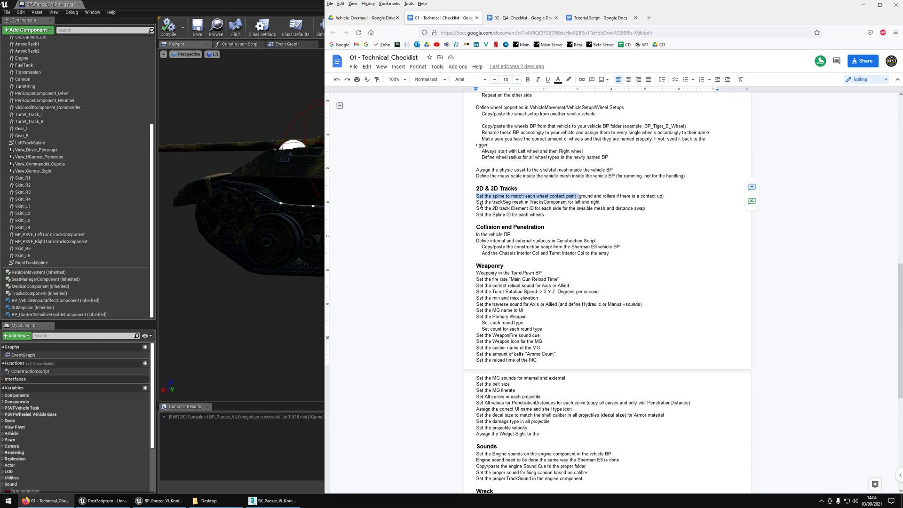
left_click_drag(477, 203, 520, 208)
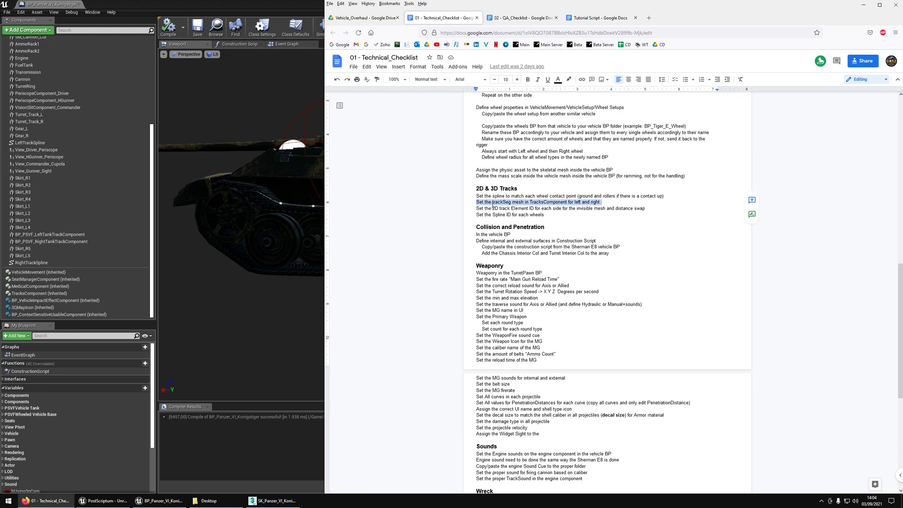
left_click_drag(476, 209, 500, 210)
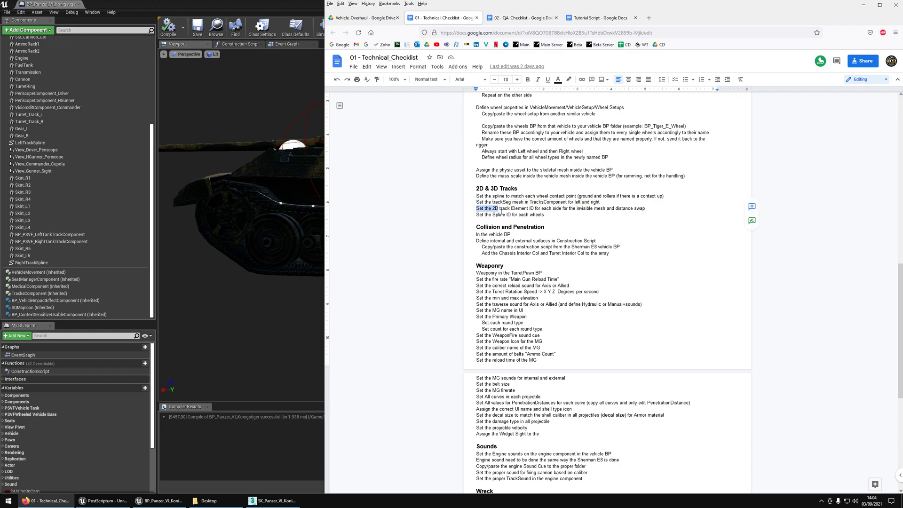
left_click_drag(582, 212, 608, 211)
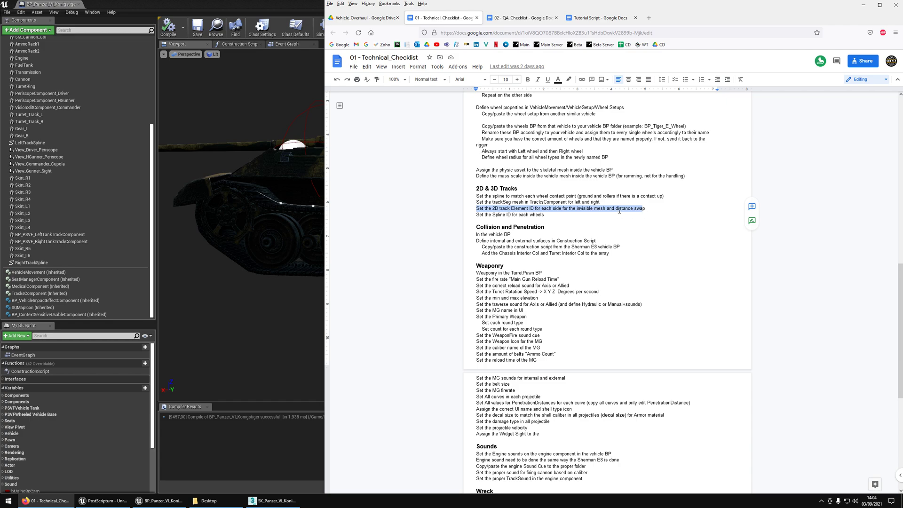
Switch back to the blueprint in Unreal Editor and copy TracksComponent's Left Wheel Spline Point Indices array into Right Wheel Spline Point Indices
key("alt+Tab")
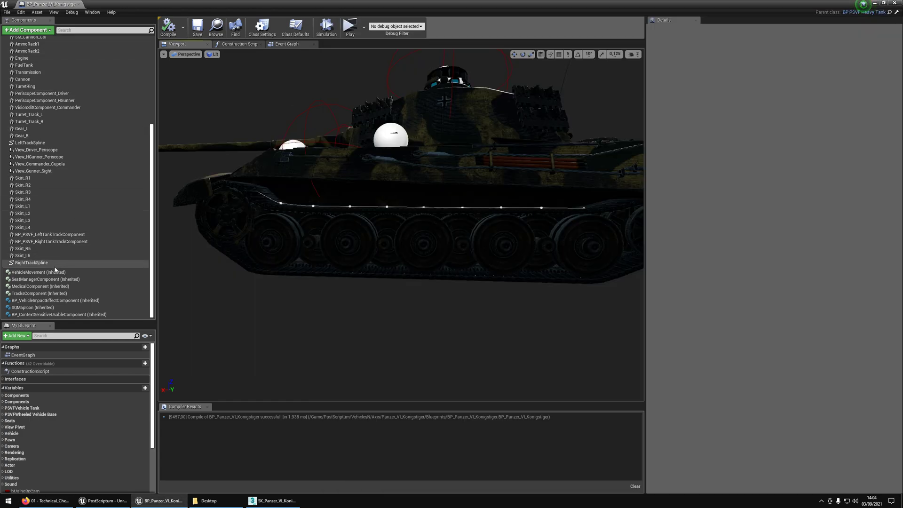
left_click(39, 293)
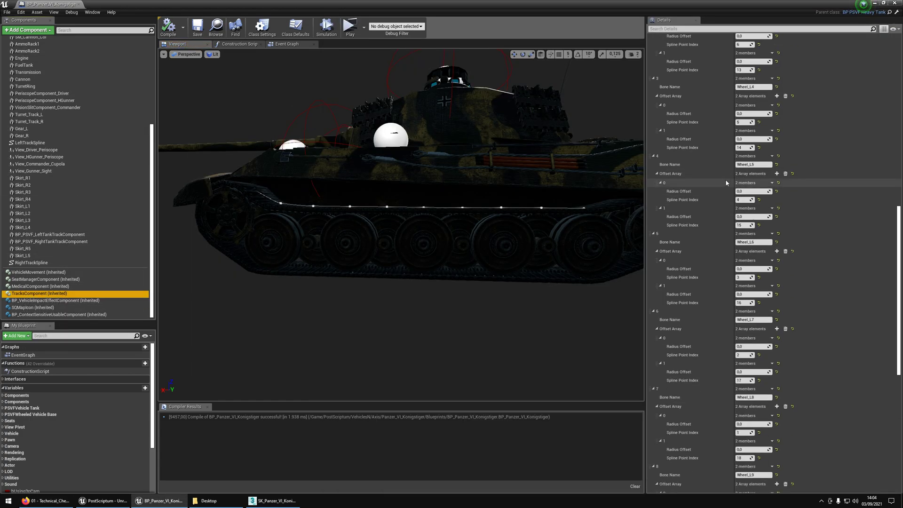
scroll(726, 179, "up", 8)
left_click(651, 197)
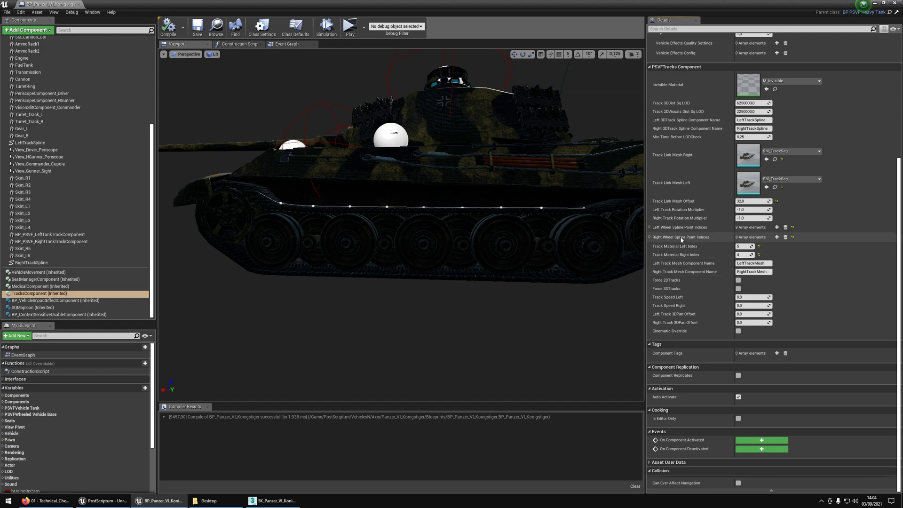
left_click(650, 228)
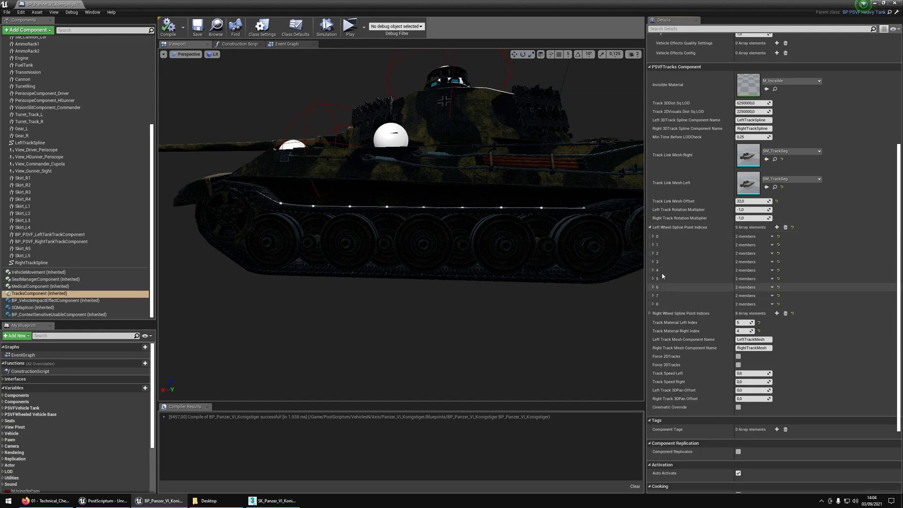
left_click(652, 228)
right_click(662, 237)
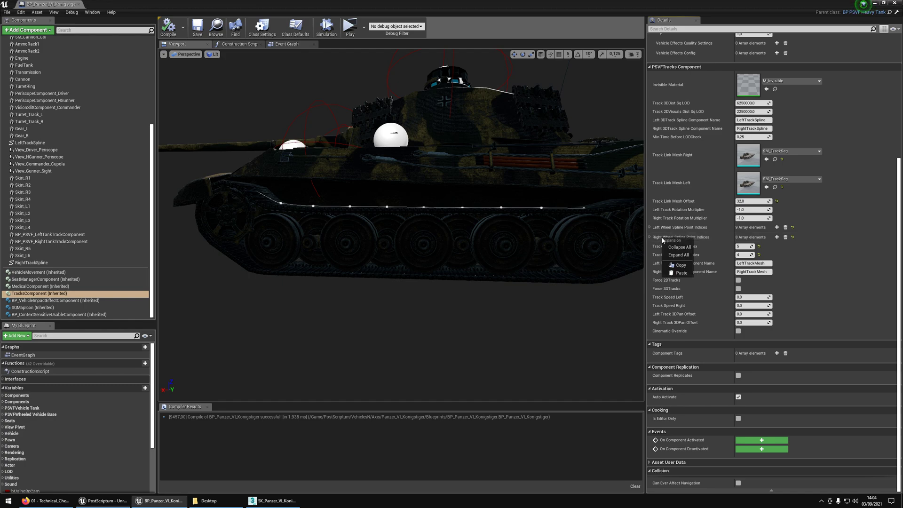
left_click(677, 272)
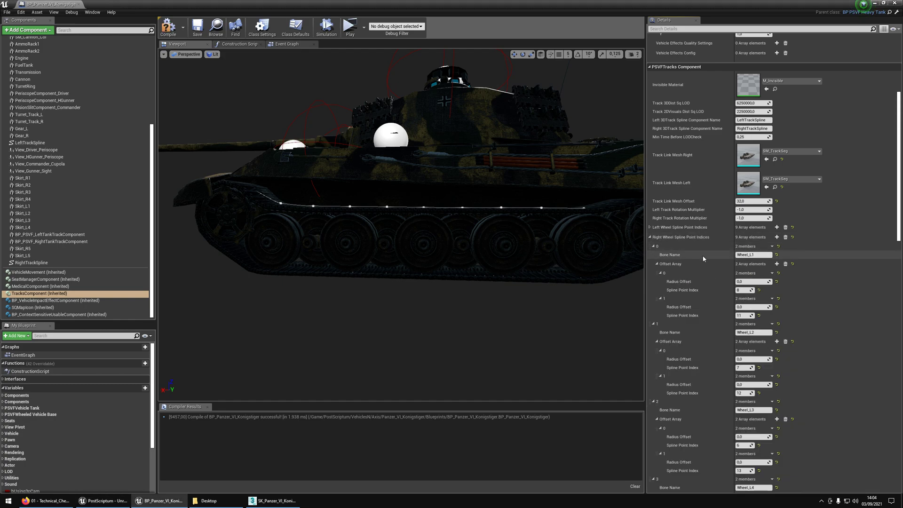
Rename the bones of elements 0, 1 and 2 in the right wheel array to Wheel_R1, Wheel_R2 and Wheel_R3
left_click(756, 255)
left_click_drag(753, 255, 750, 255)
type("R")
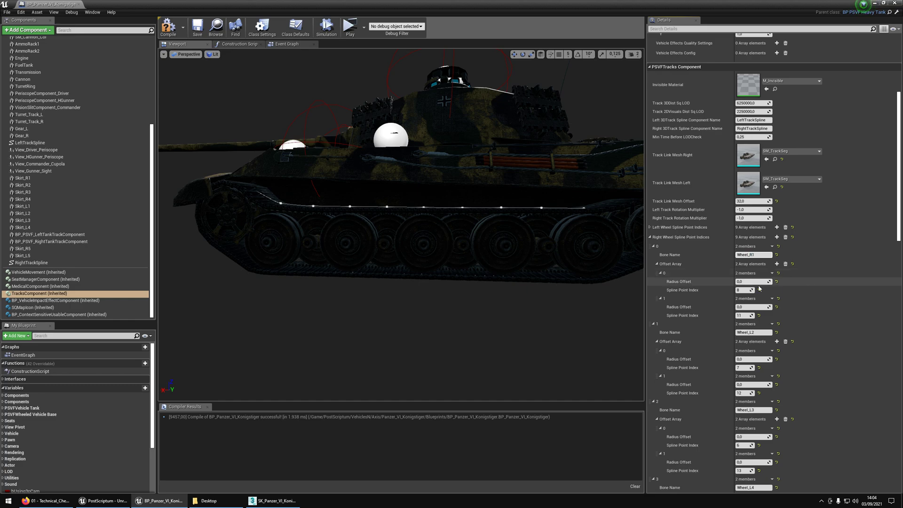
left_click(753, 333)
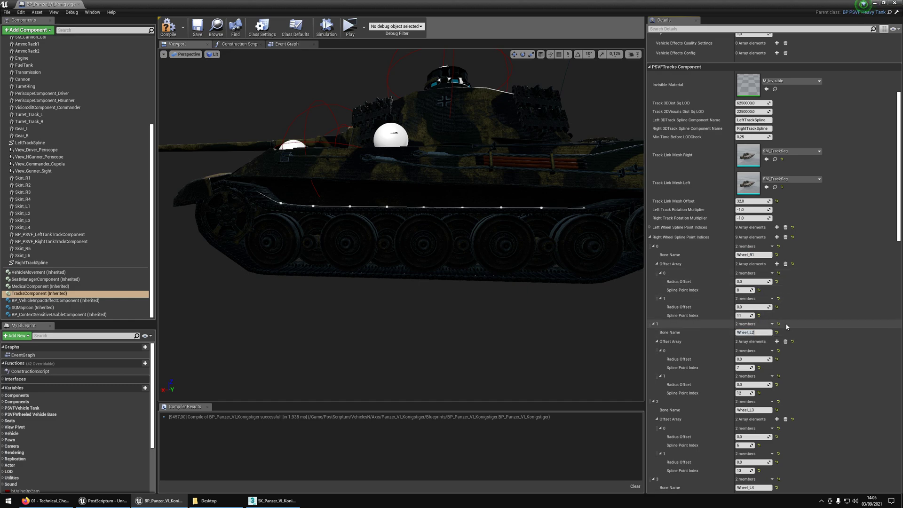
left_click(767, 409)
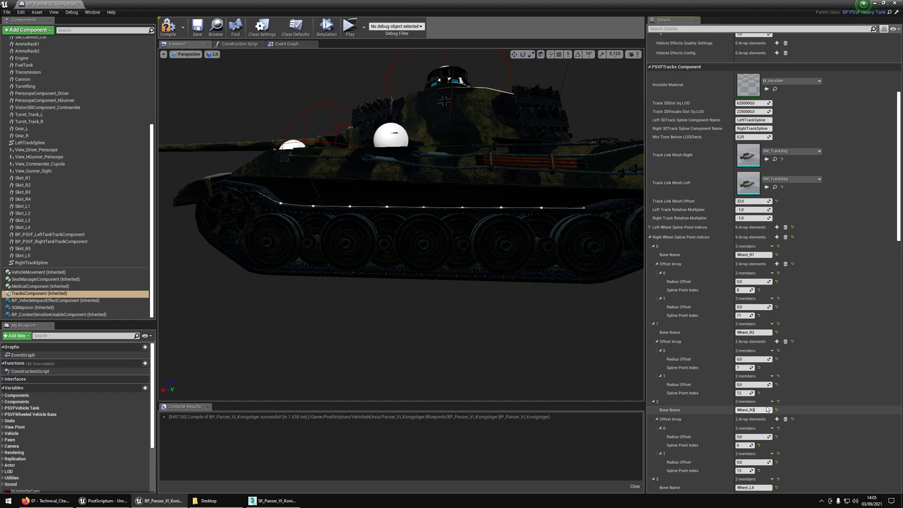
key("Return")
Rename the bones of elements 3, 4 and 5 in the right wheel array to Wheel_R4, Wheel_R5 and Wheel_R6
scroll(763, 411, "down", 3)
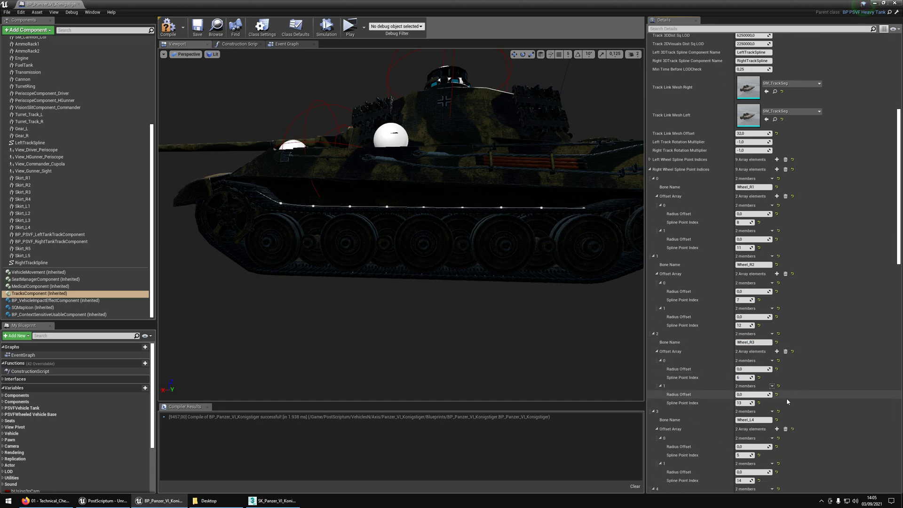
left_click(766, 420)
type("Wheel_R4")
key("Return")
scroll(765, 422, "down", 4)
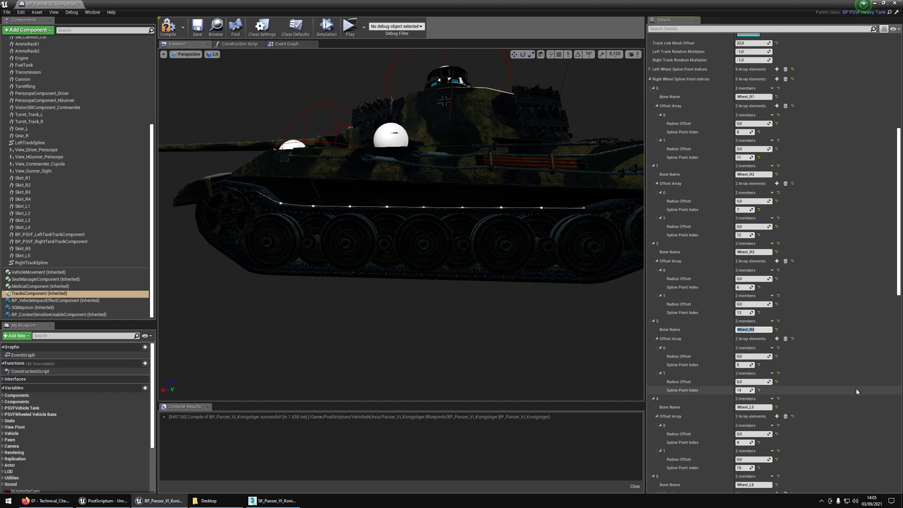
left_click(759, 407)
type("Wheel_R5")
key("Return")
scroll(760, 407, "down", 15)
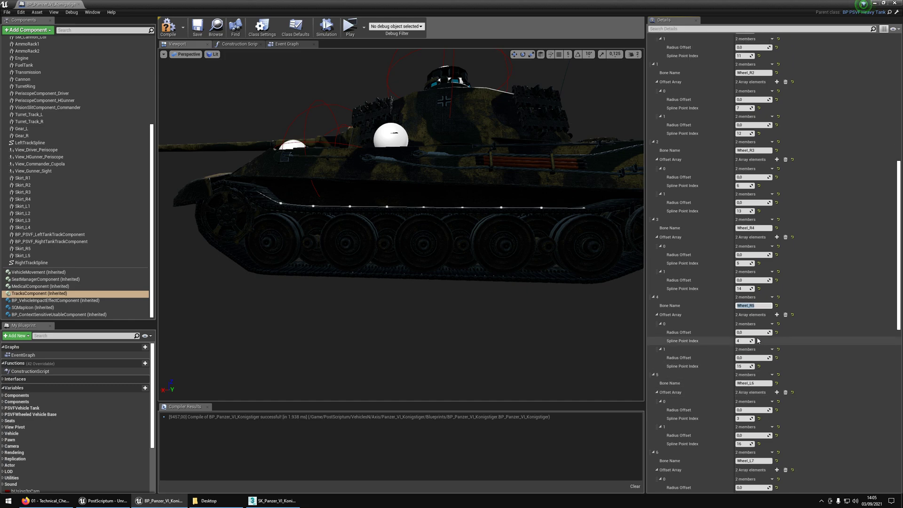
left_click(757, 146)
type("Wheel_R6")
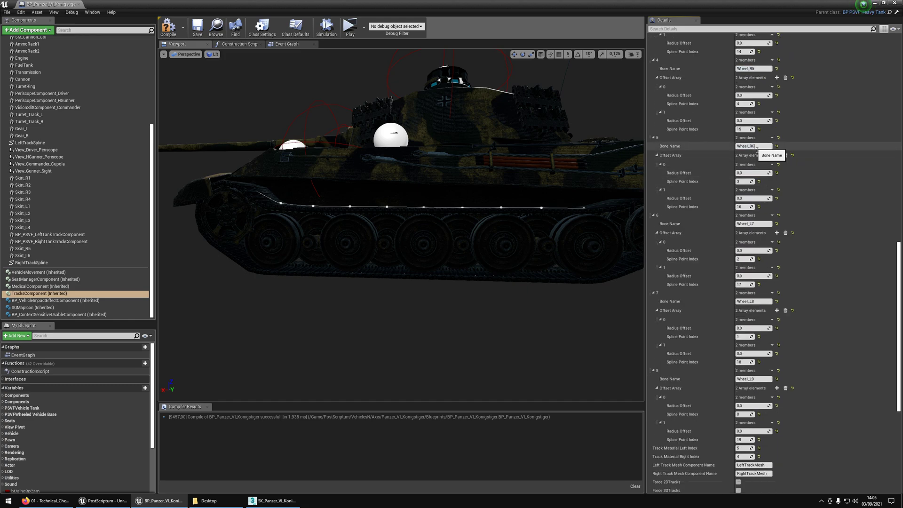
key("Return")
left_click(761, 225)
type("Wheel_R")
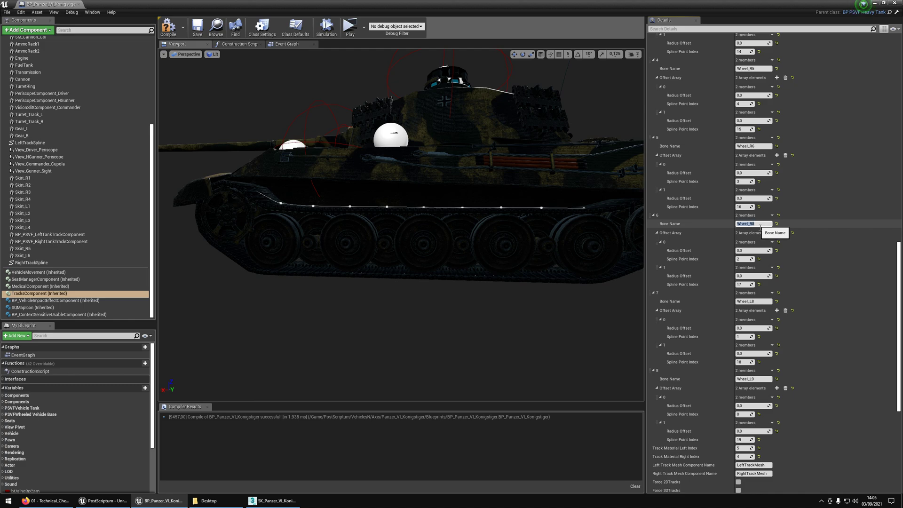
key("Return")
left_click(758, 301)
type("Wheel_R")
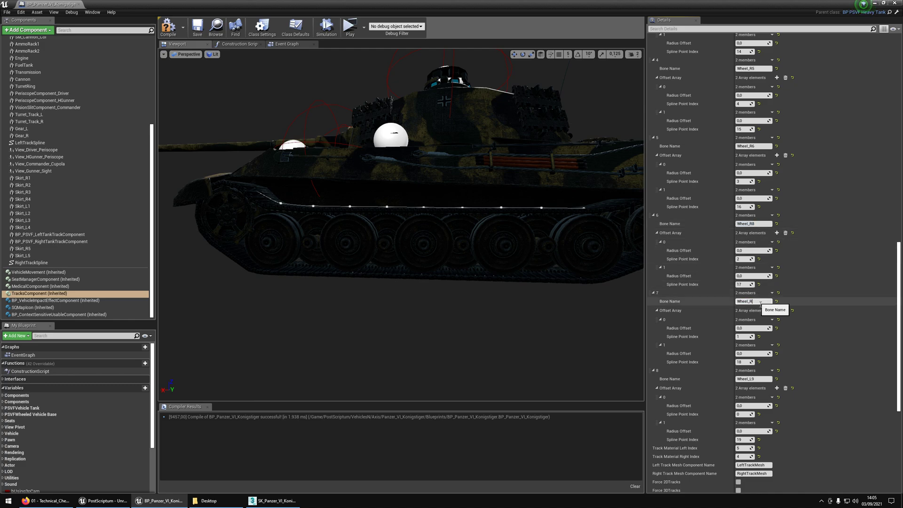
type("9")
Set the bone names of elements 6, 7 and 8 in the right wheel array to Wheel_R7, Wheel_R8 and Wheel_R9, and collapse the array
left_click(760, 225)
type("Wheel_R7")
key("Return")
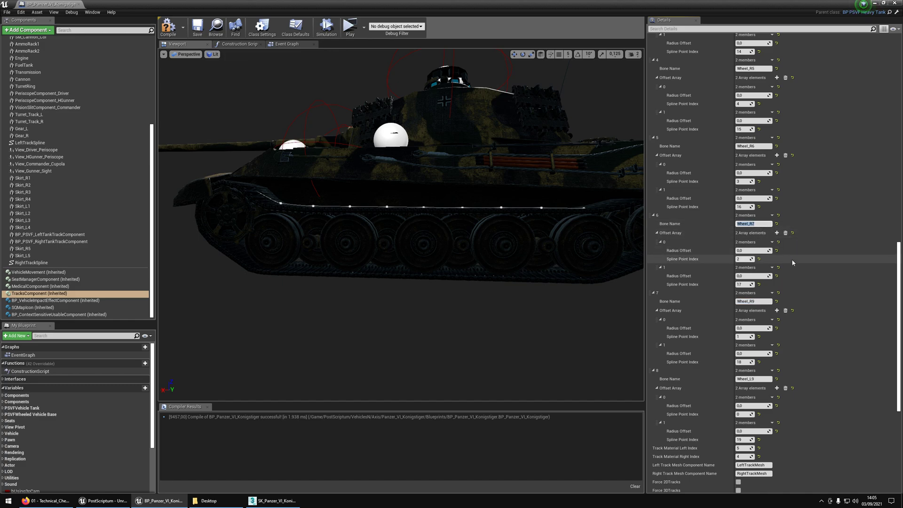
left_click(759, 302)
type("Wheel_R8")
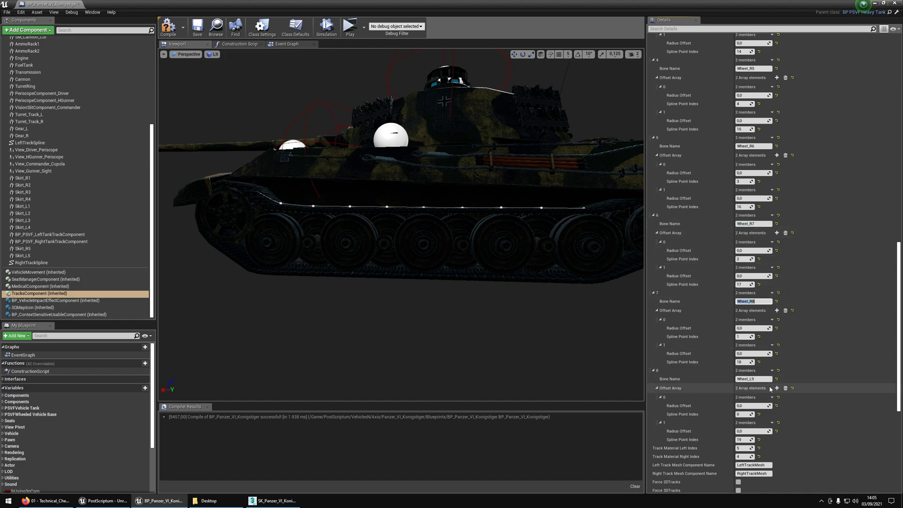
left_click(762, 379)
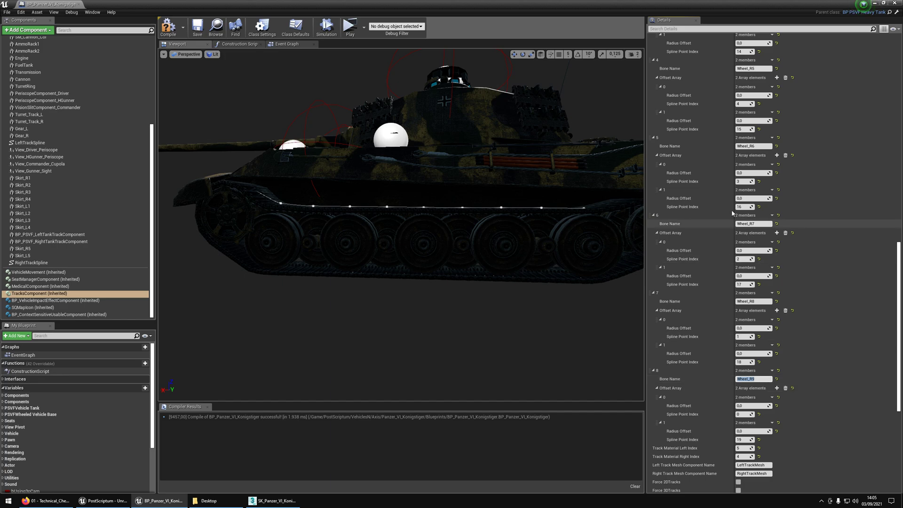
scroll(711, 307, "up", 4)
scroll(743, 273, "up", 12)
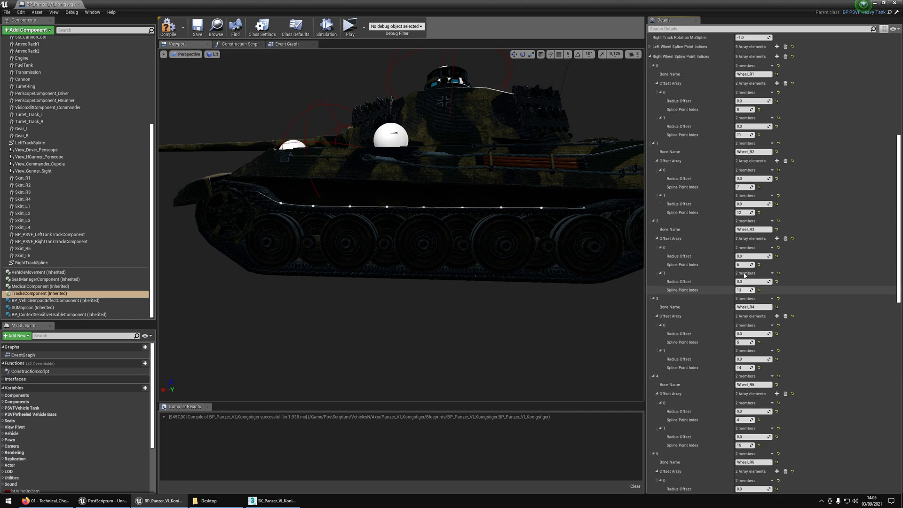
left_click(651, 204)
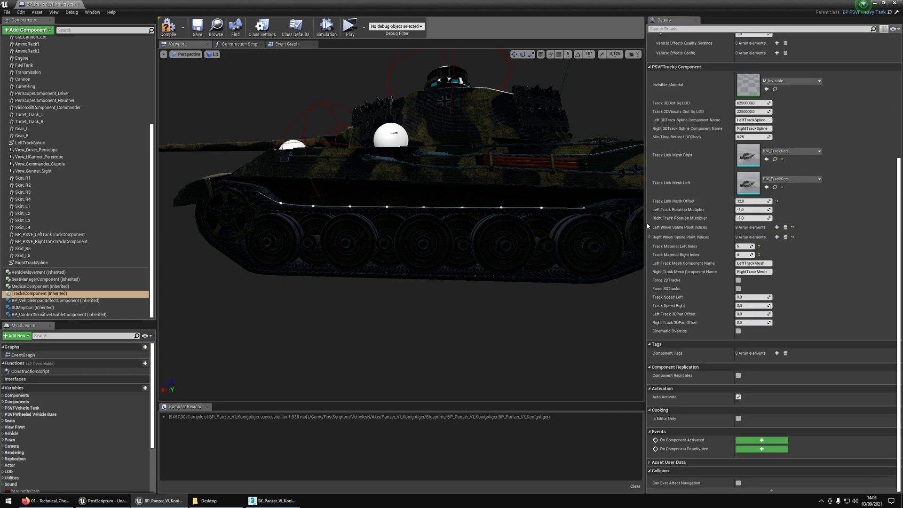
Check the wheel Spline ID item in the Google Docs technical checklist and return to the blueprint in Unreal Editor
key("alt+Tab")
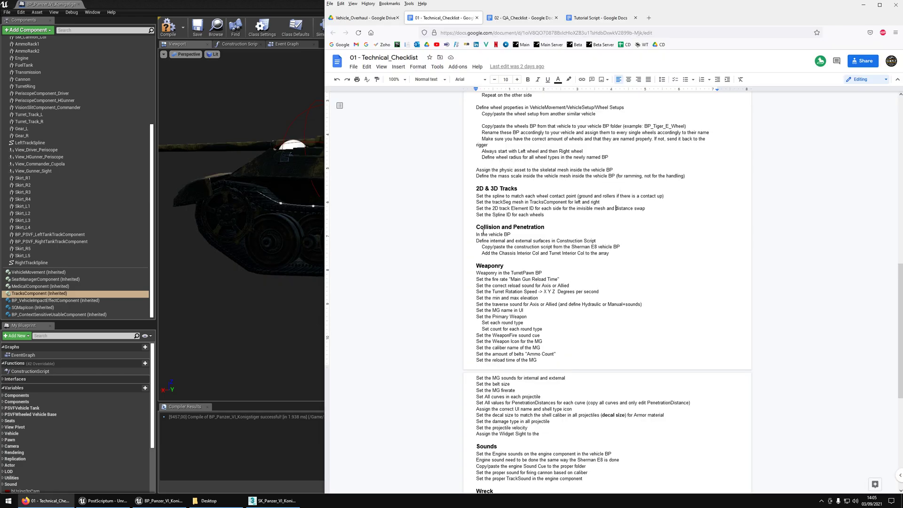
left_click_drag(478, 216, 479, 221)
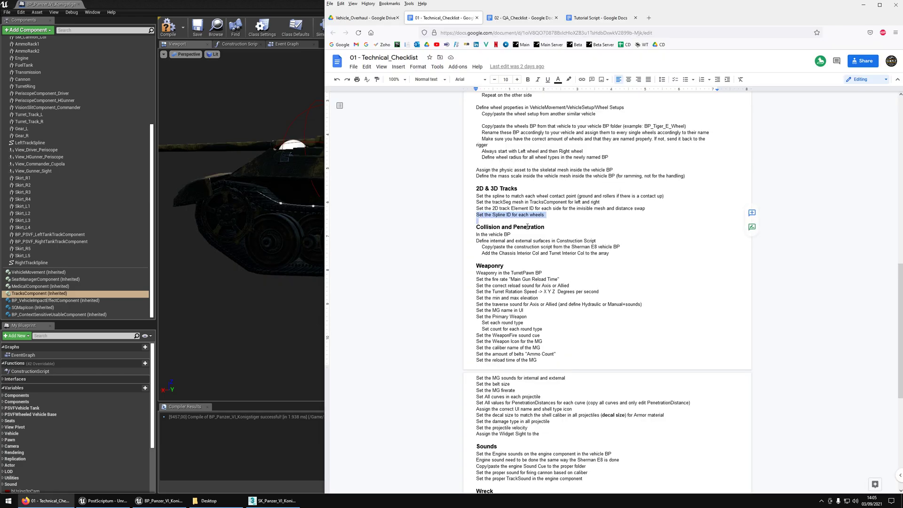
key("alt+Tab")
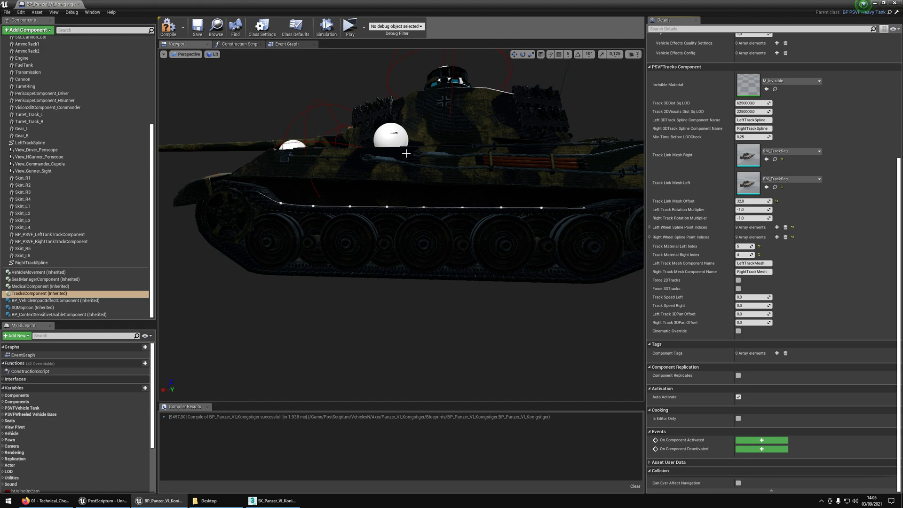